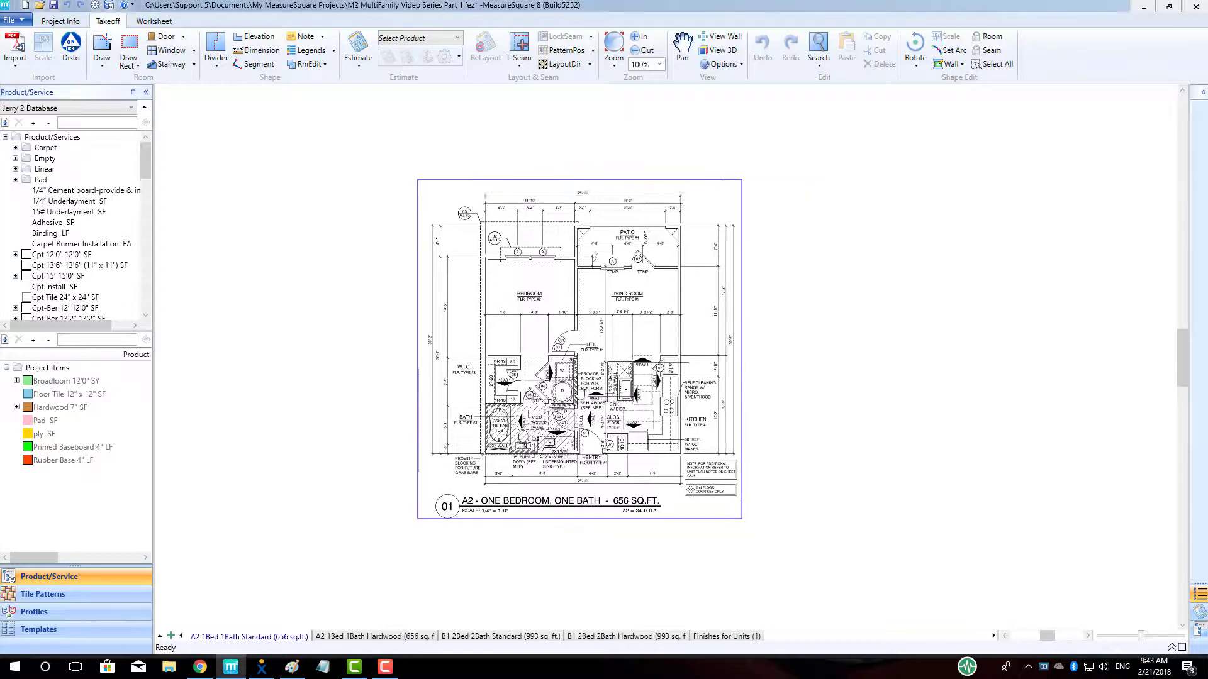
- Draw rectangular rooms over the W.I.C. (about 3'11" x 6'0"), the utility closet (about 2'11" x 6'0") and the entry closet (about 2'0" x 2'0")
{"action": "scroll", "coordinate": [436, 425], "scroll_direction": "up", "scroll_amount": 3}
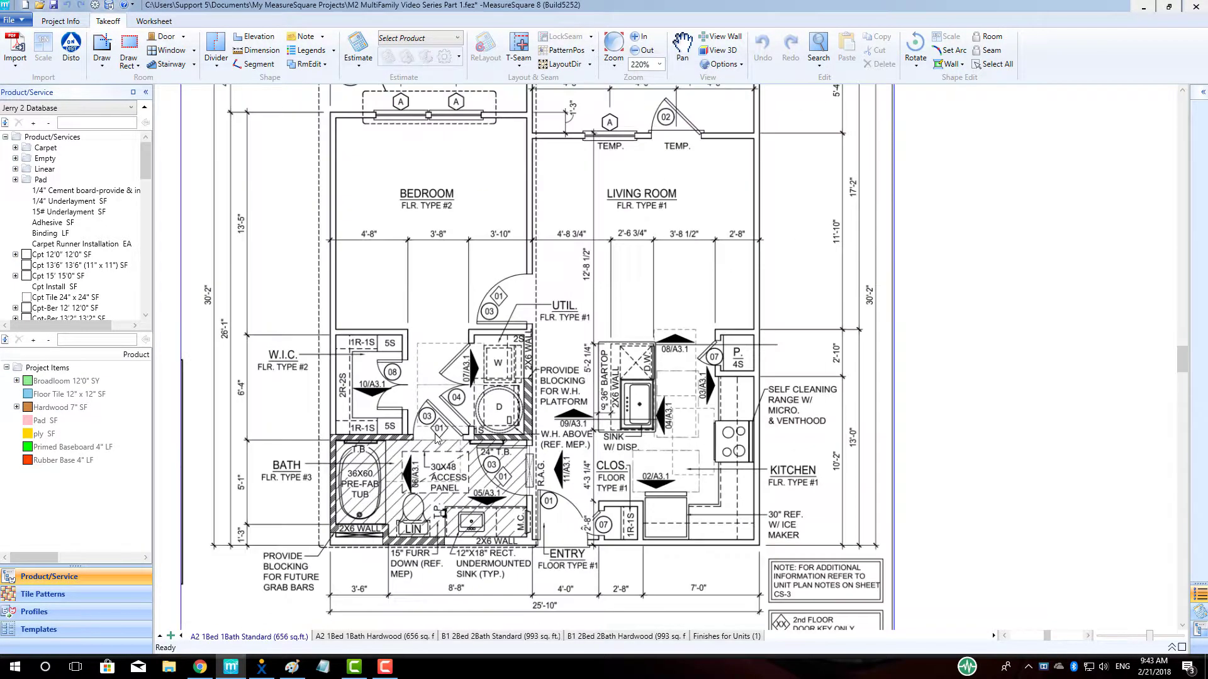
{"action": "left_click", "coordinate": [128, 48]}
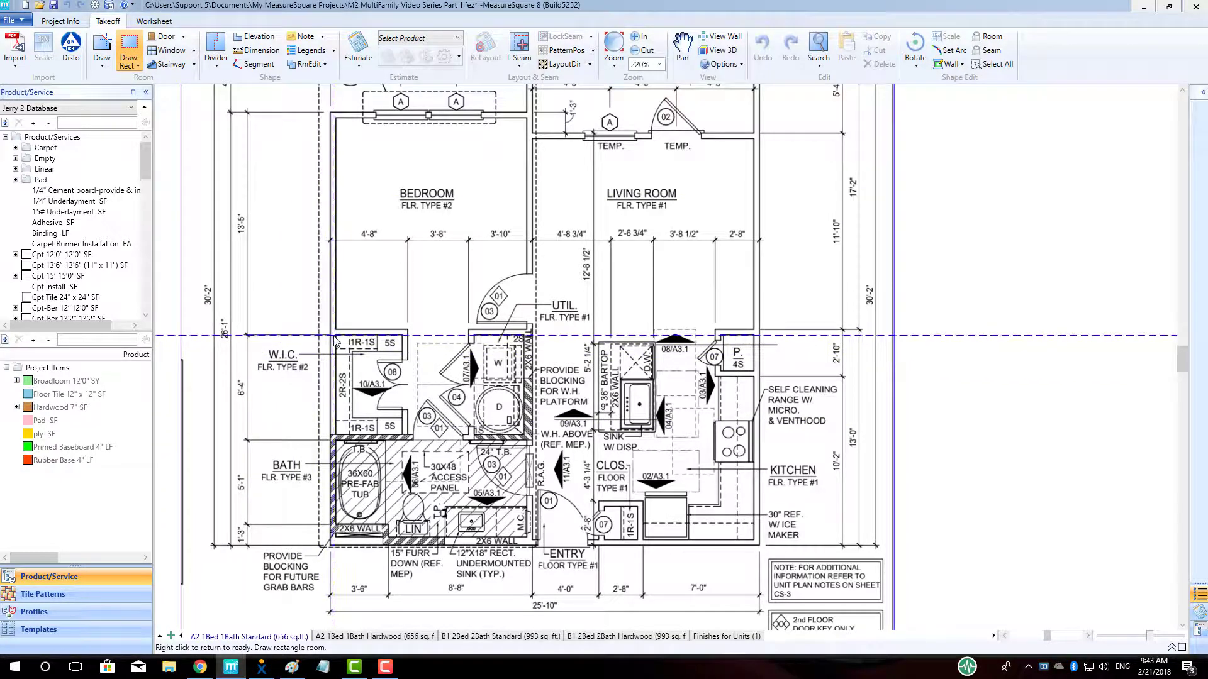
{"action": "left_click_drag", "start_coordinate": [337, 338], "coordinate": [404, 438]}
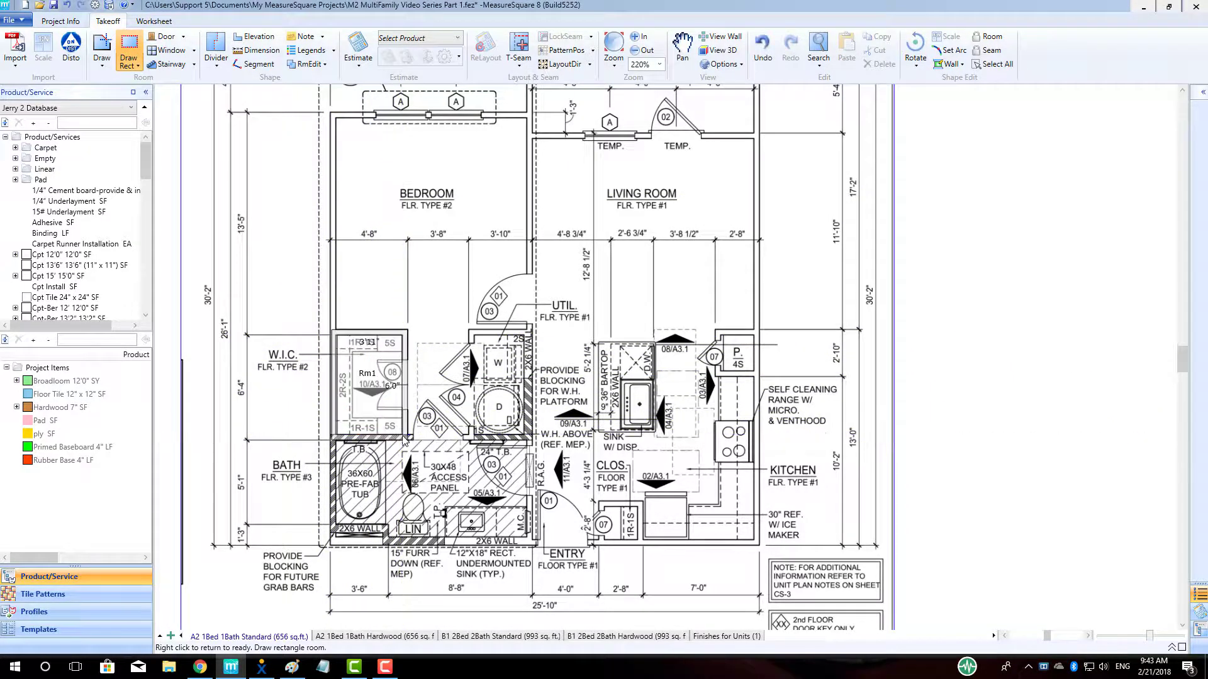
{"action": "left_click_drag", "start_coordinate": [475, 338], "coordinate": [525, 439]}
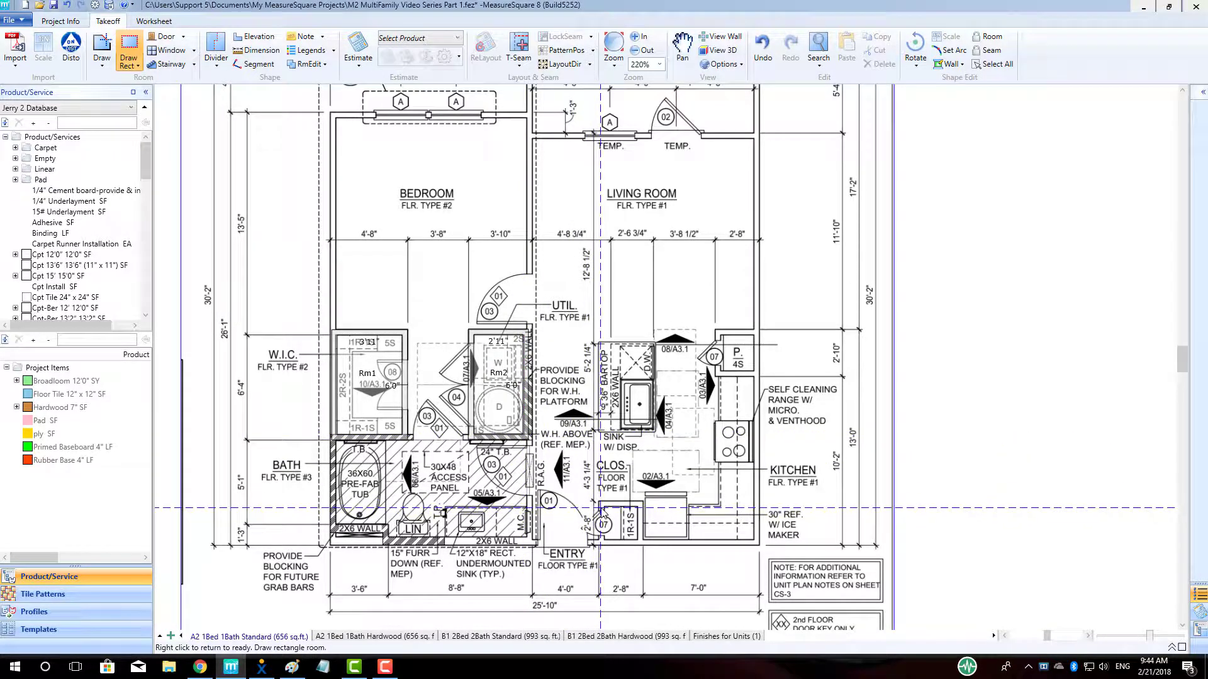
{"action": "left_click_drag", "start_coordinate": [603, 507], "coordinate": [637, 542]}
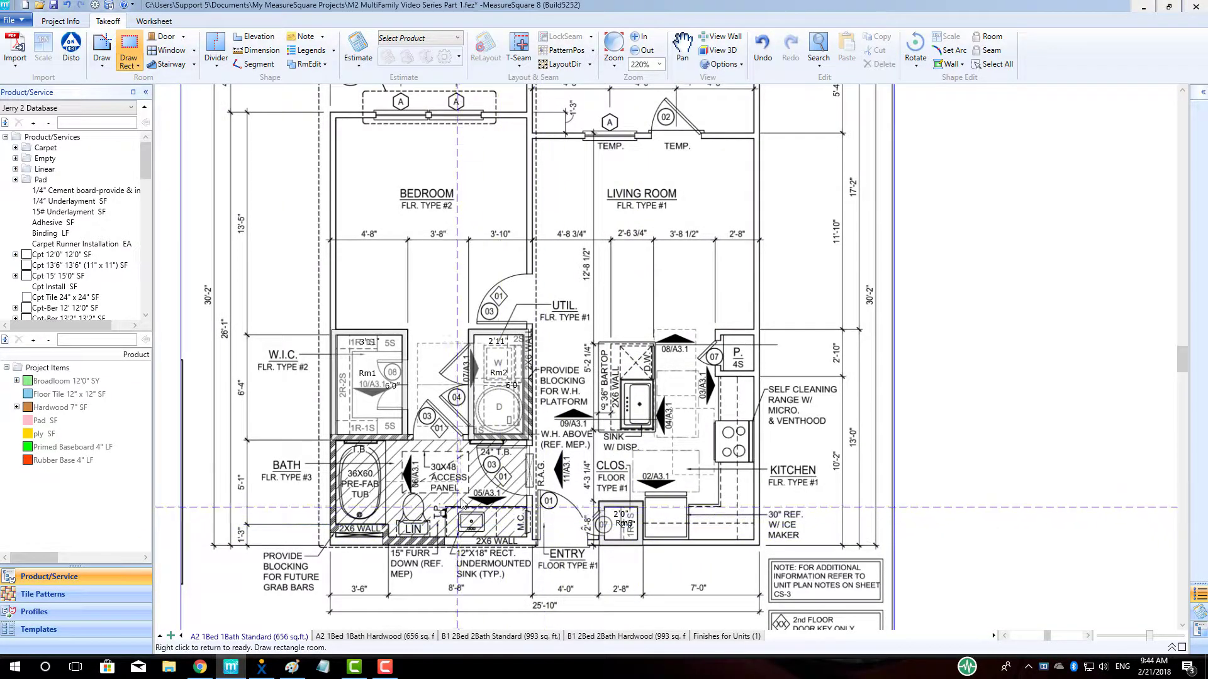
{"action": "right_click", "coordinate": [298, 452]}
- Trace the bathroom as a room about 11'6" by 5'11", following the wall notch below the tub
{"action": "left_click", "coordinate": [102, 51]}
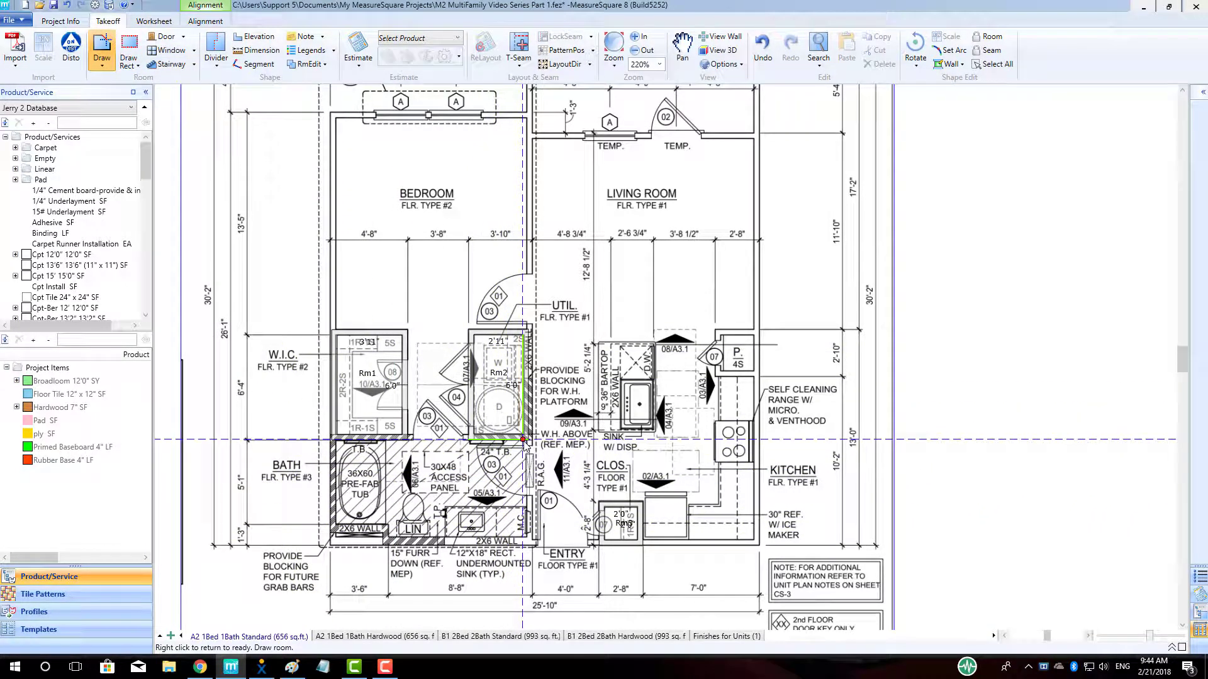
{"action": "scroll", "coordinate": [526, 444], "scroll_direction": "up", "scroll_amount": 3}
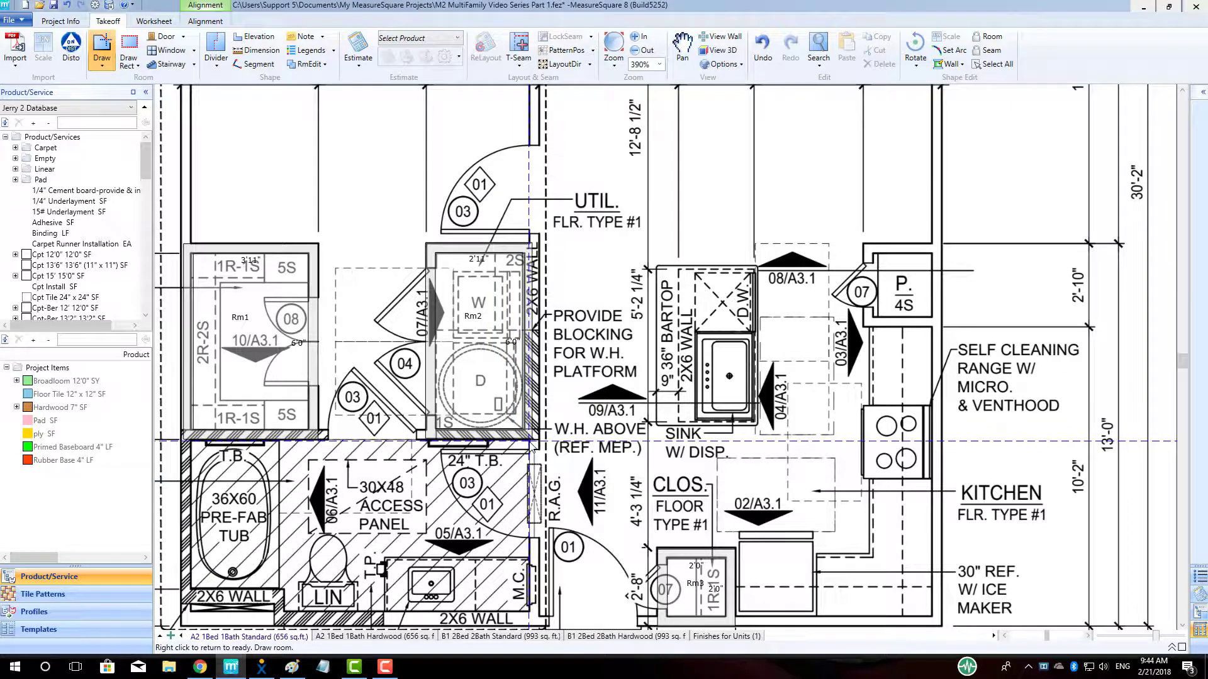
{"action": "left_click", "coordinate": [529, 441]}
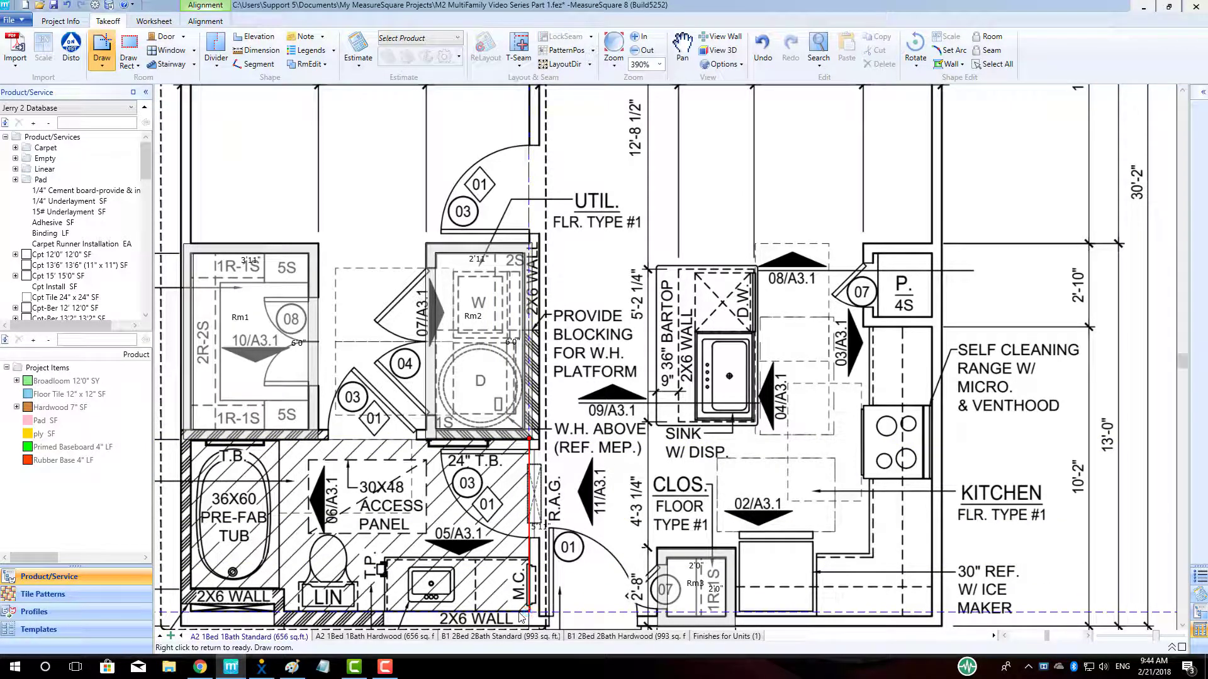
{"action": "left_click", "coordinate": [529, 611]}
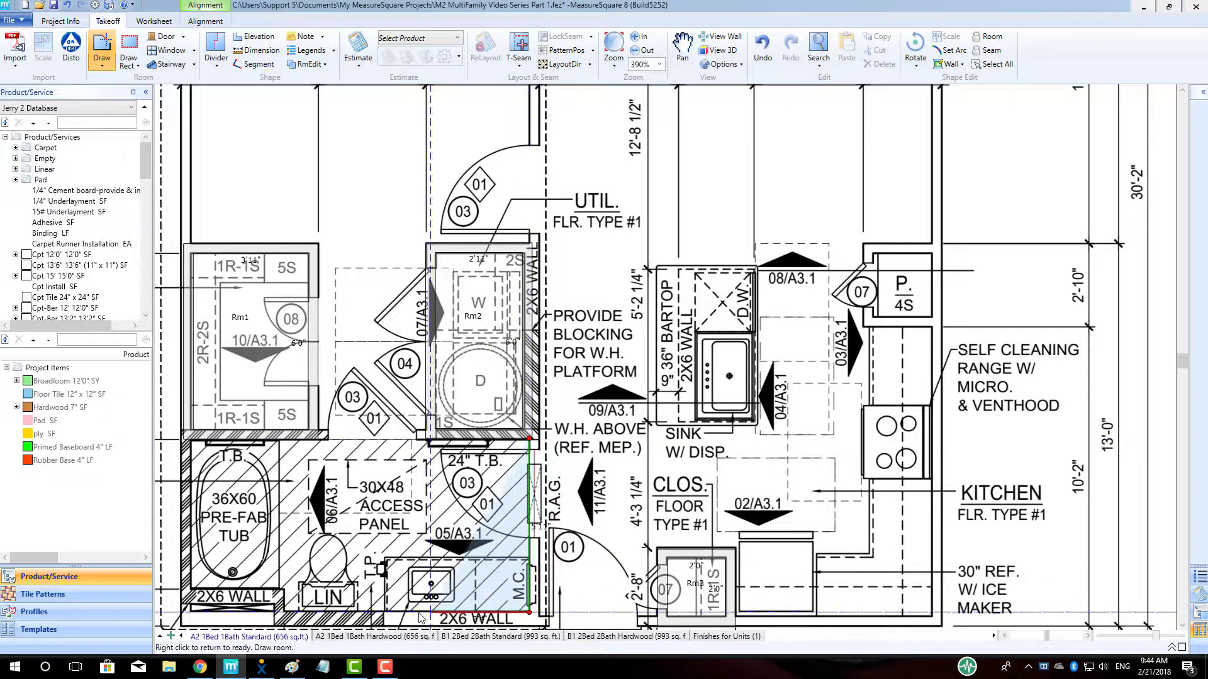
{"action": "left_click", "coordinate": [284, 611]}
{"action": "left_click", "coordinate": [284, 588]}
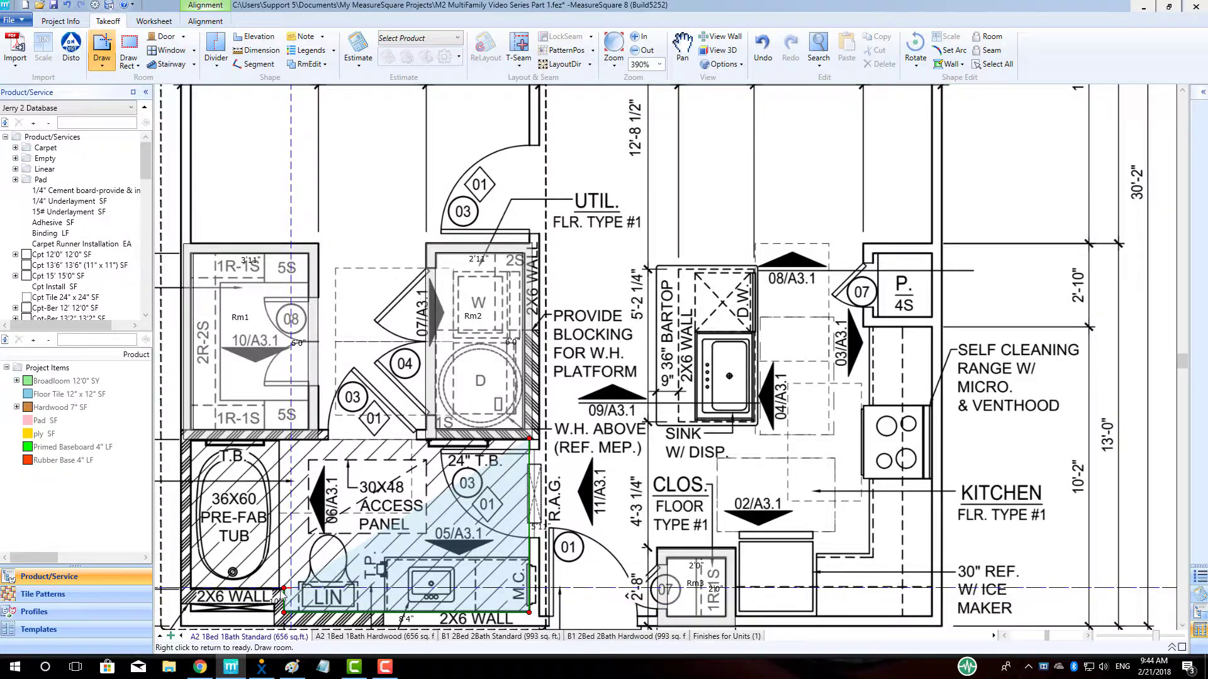
{"action": "left_click", "coordinate": [191, 588]}
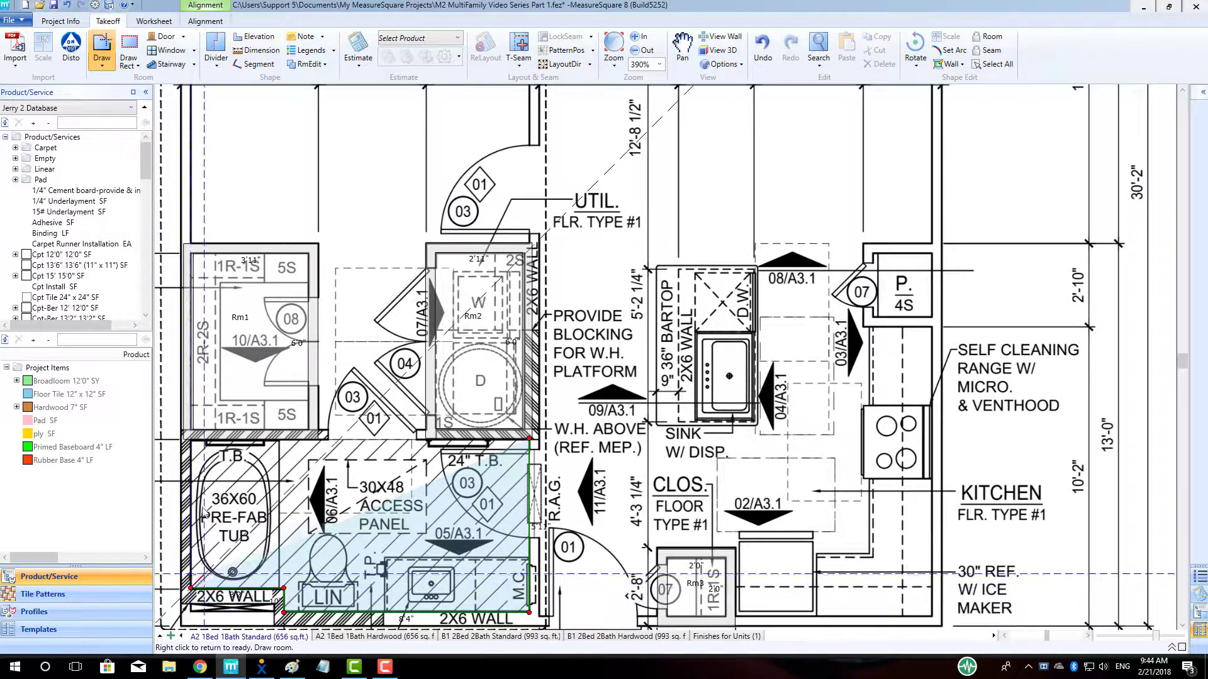
{"action": "left_click", "coordinate": [190, 439]}
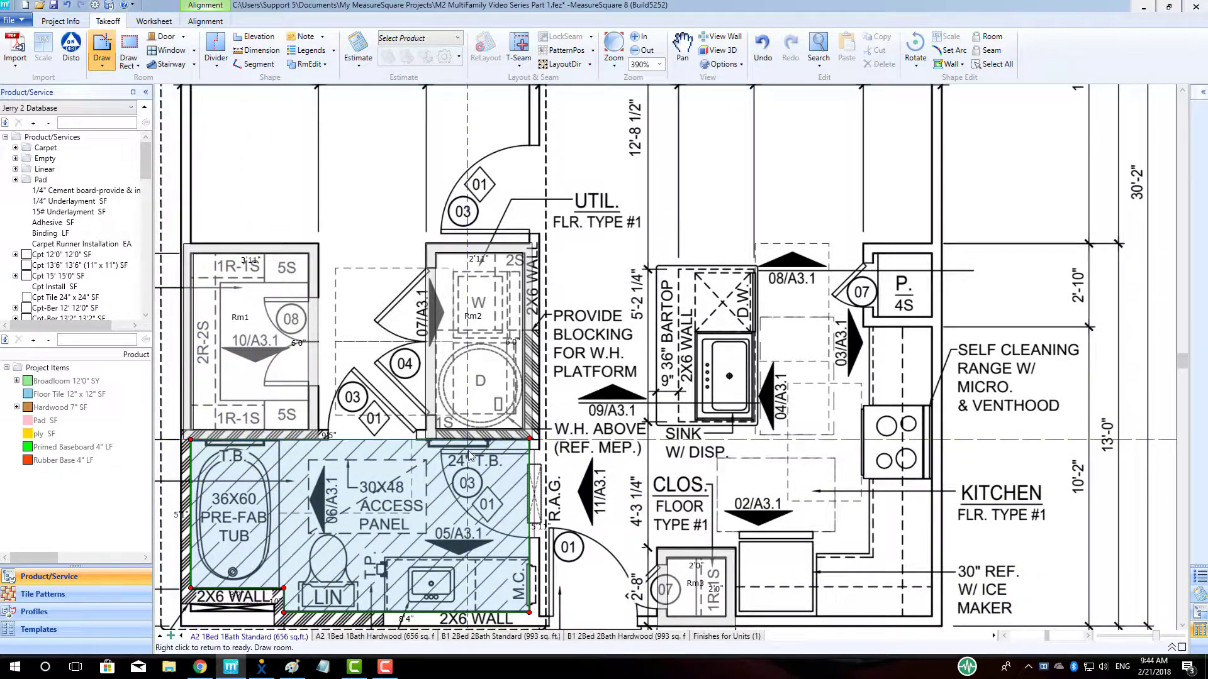
{"action": "left_click", "coordinate": [499, 450]}
- Trace the bedroom, about 11'5" by 12'9", extending it into the alcove between the W.I.C. and the utility closet
{"action": "scroll", "coordinate": [492, 458], "scroll_direction": "down", "scroll_amount": 3}
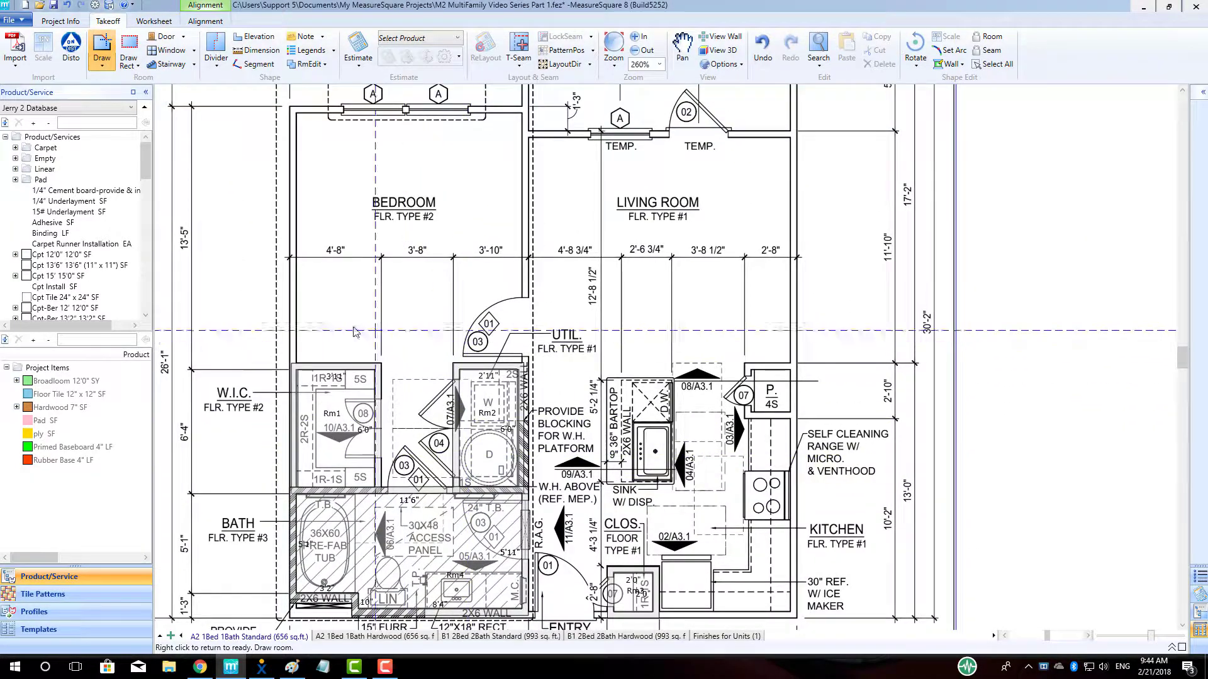
{"action": "left_click", "coordinate": [298, 364]}
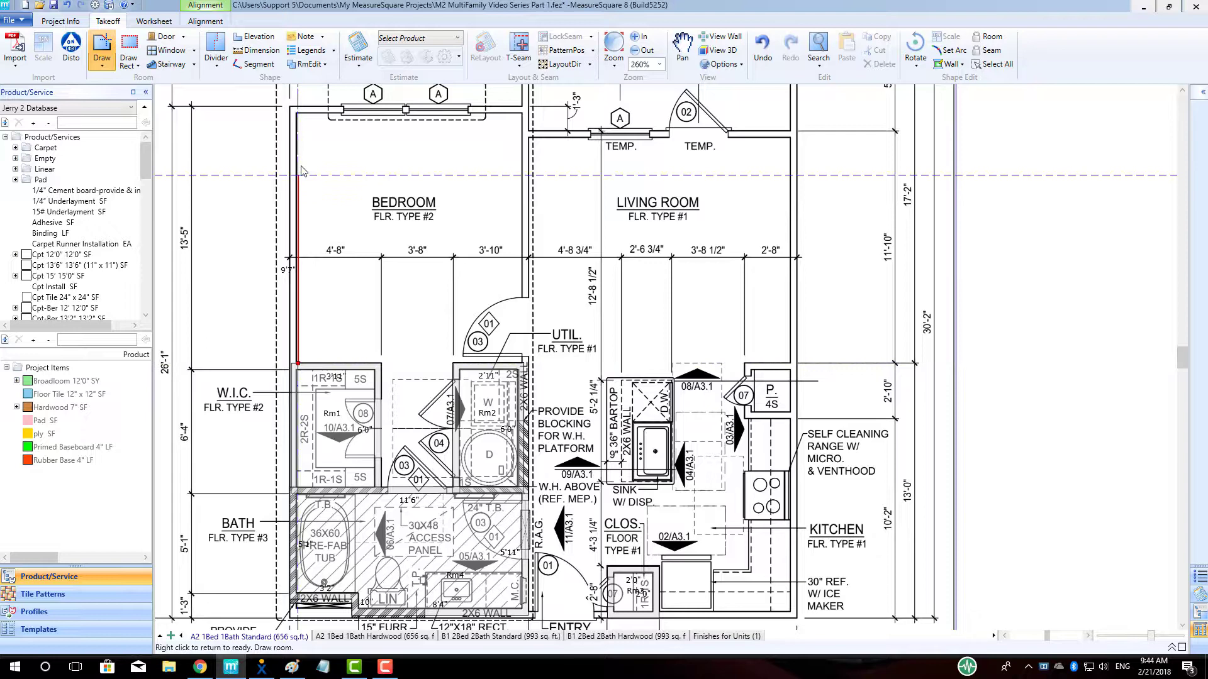
{"action": "left_click", "coordinate": [299, 115]}
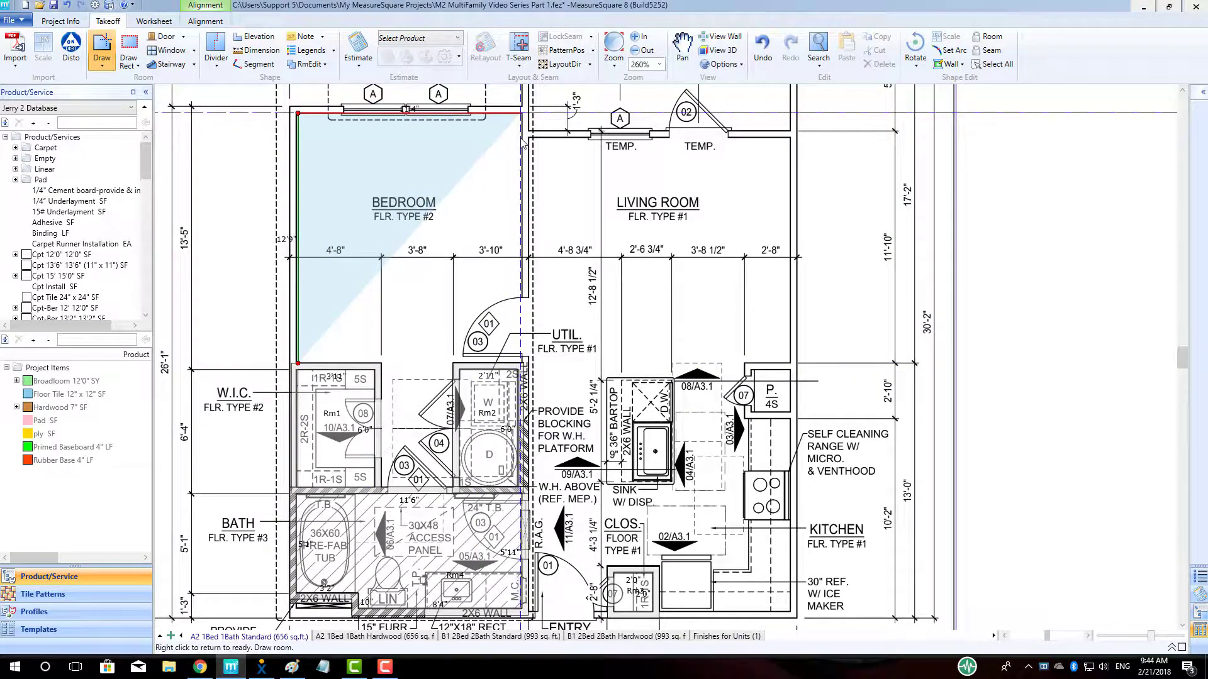
{"action": "left_click", "coordinate": [522, 363]}
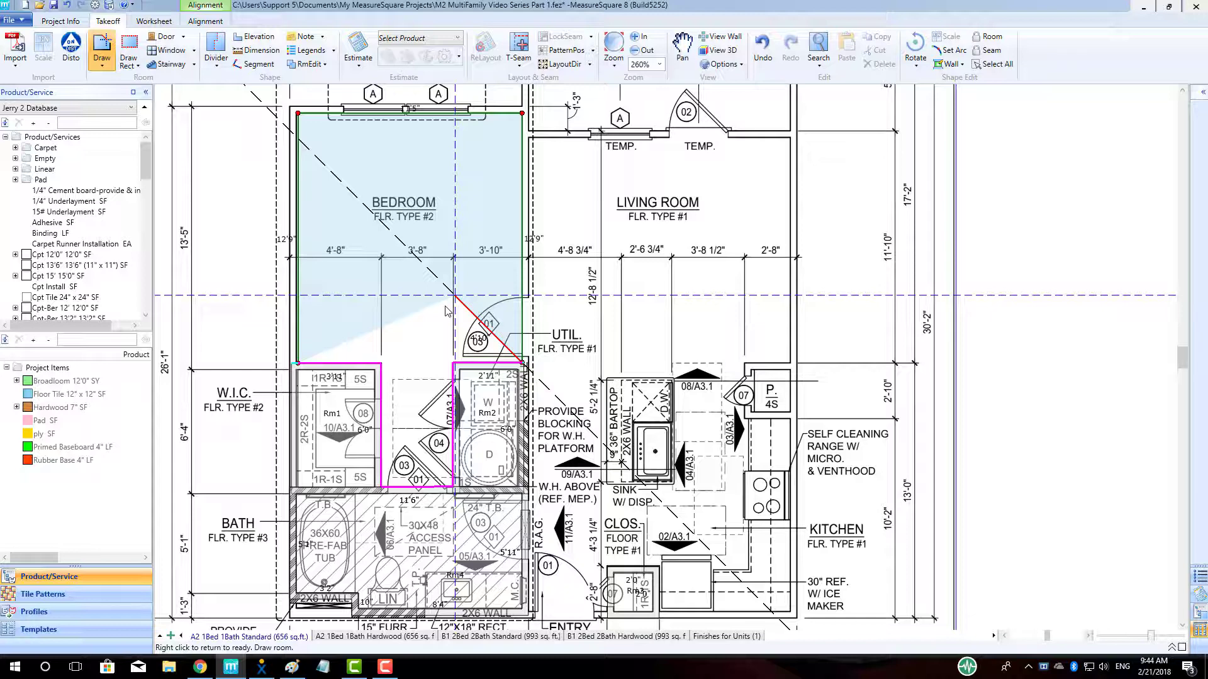
{"action": "double_click", "coordinate": [446, 311]}
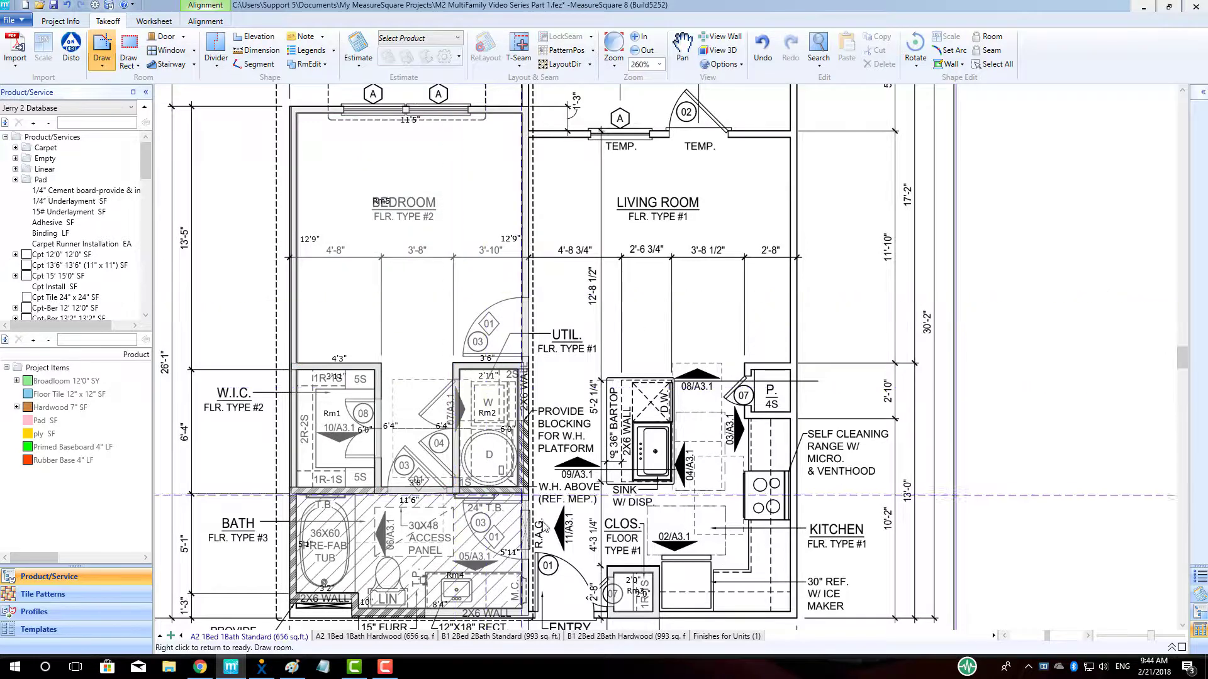
- Trace the combined living room, kitchen and entry, about 13'4" by 24'2", going around the pantry and the entry closet
{"action": "left_click", "coordinate": [660, 612]}
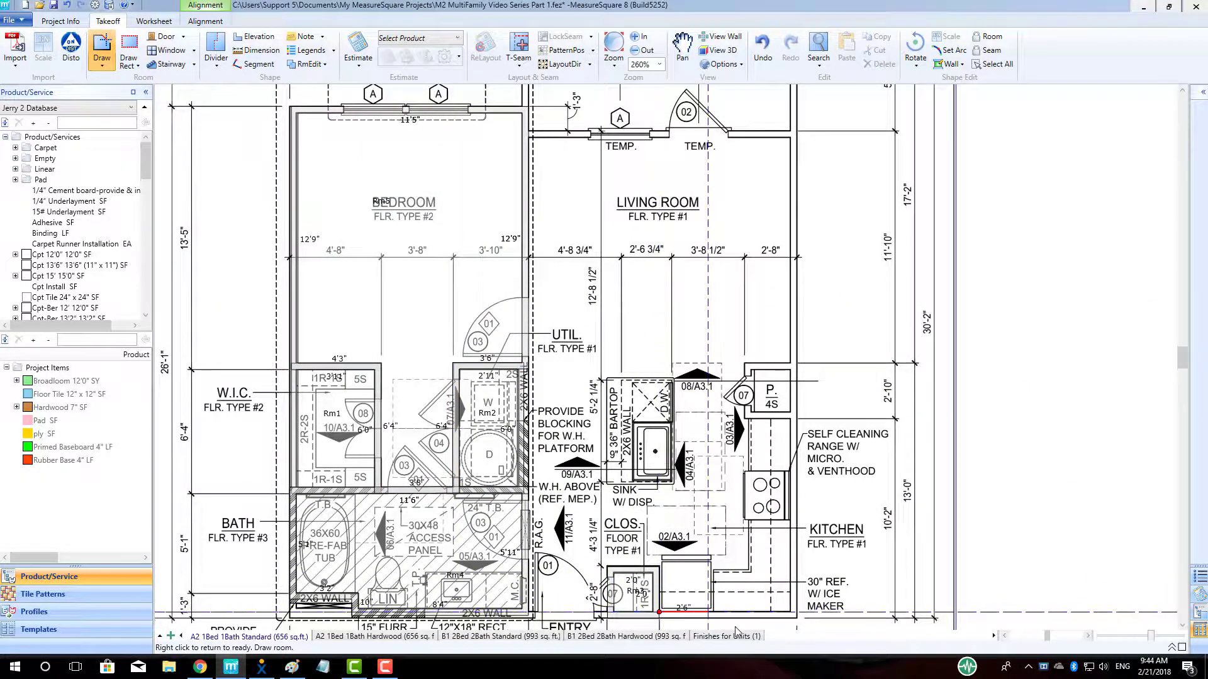
{"action": "left_click", "coordinate": [792, 611]}
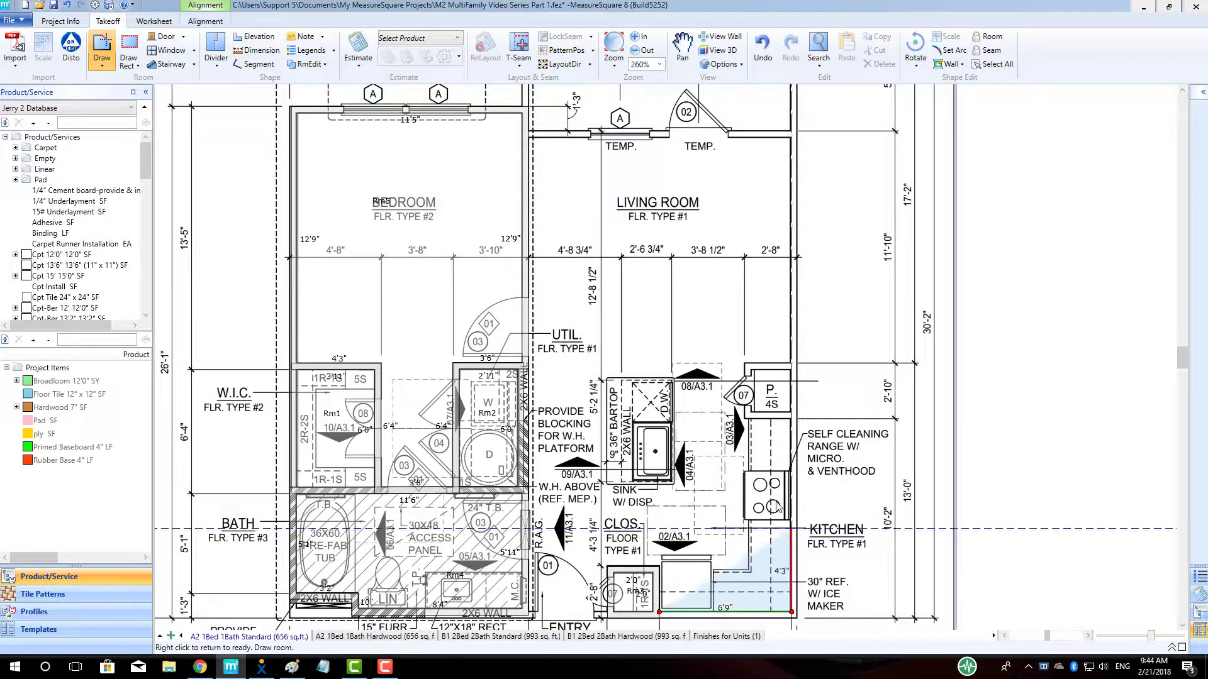
{"action": "left_click", "coordinate": [778, 424]}
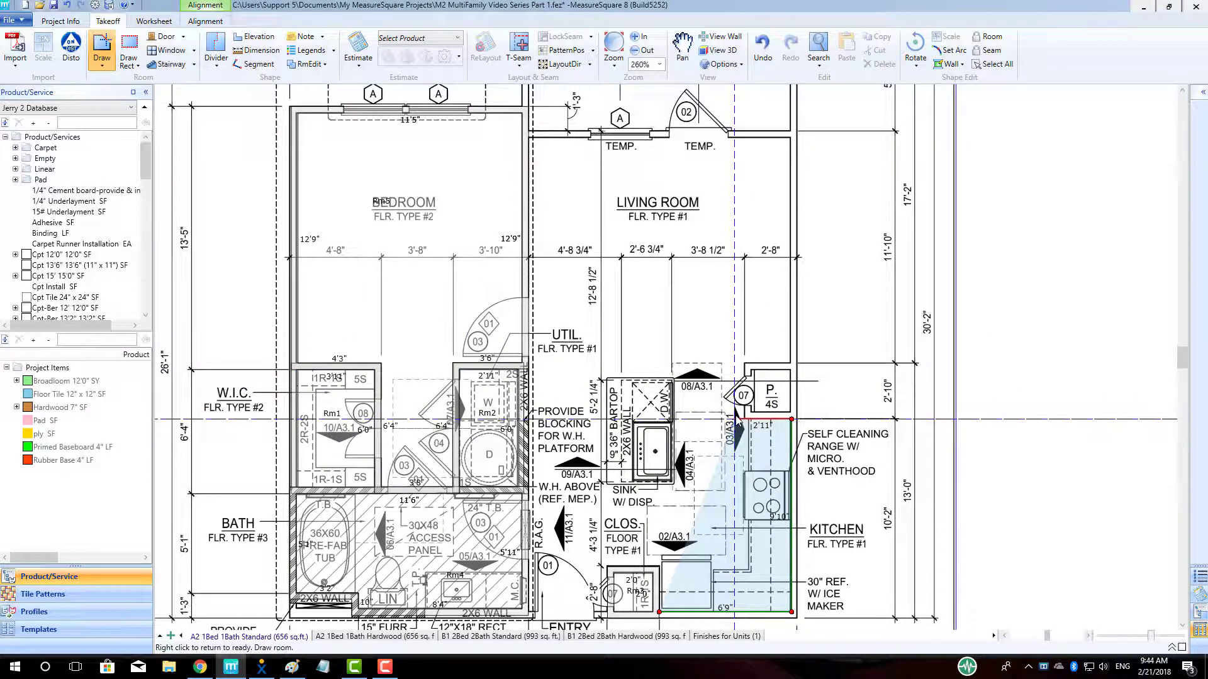
{"action": "left_click", "coordinate": [745, 419]}
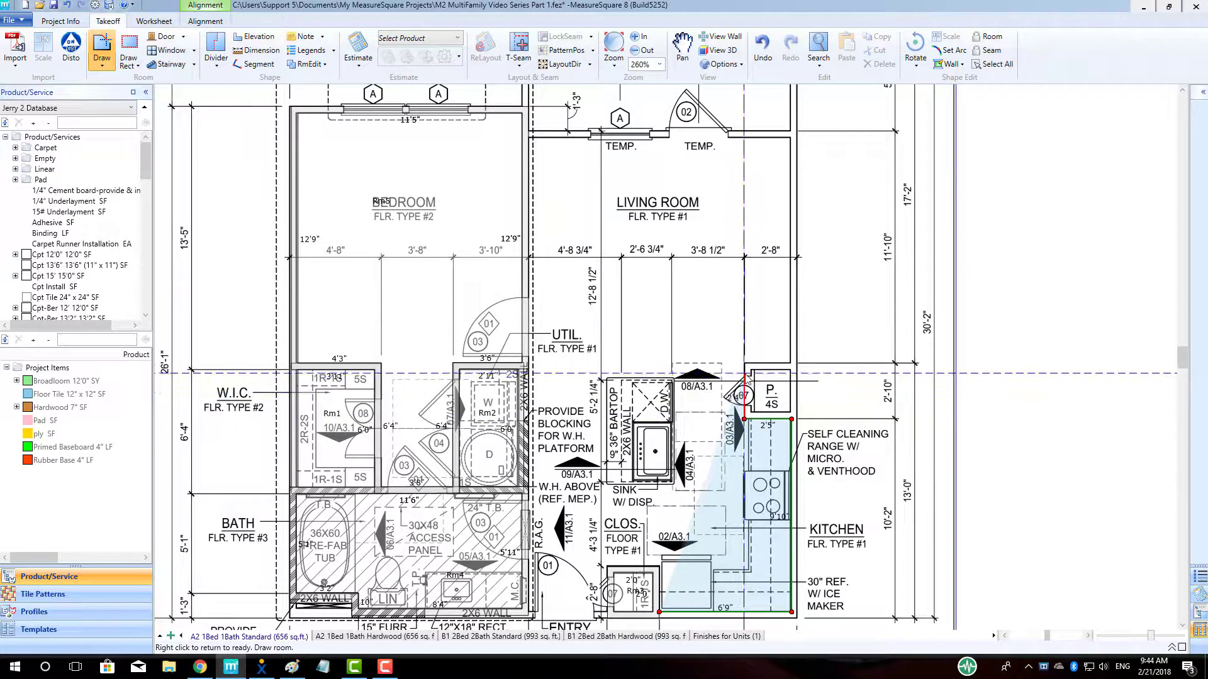
{"action": "left_click", "coordinate": [746, 363]}
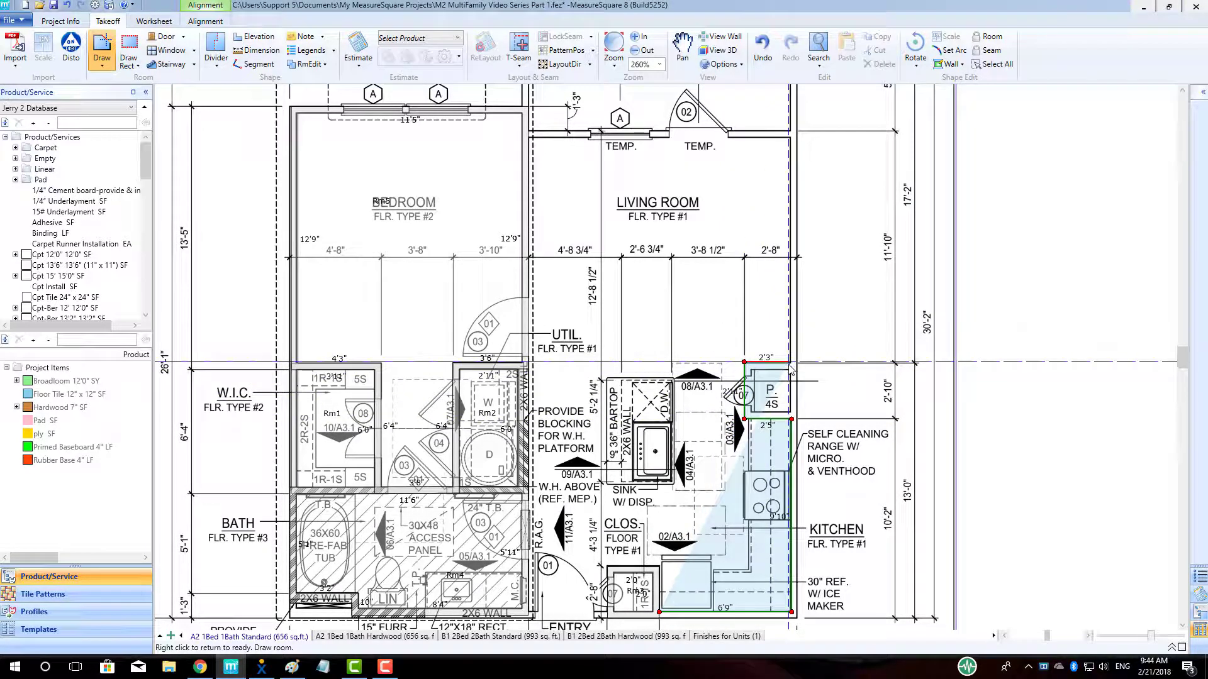
{"action": "left_click", "coordinate": [790, 363]}
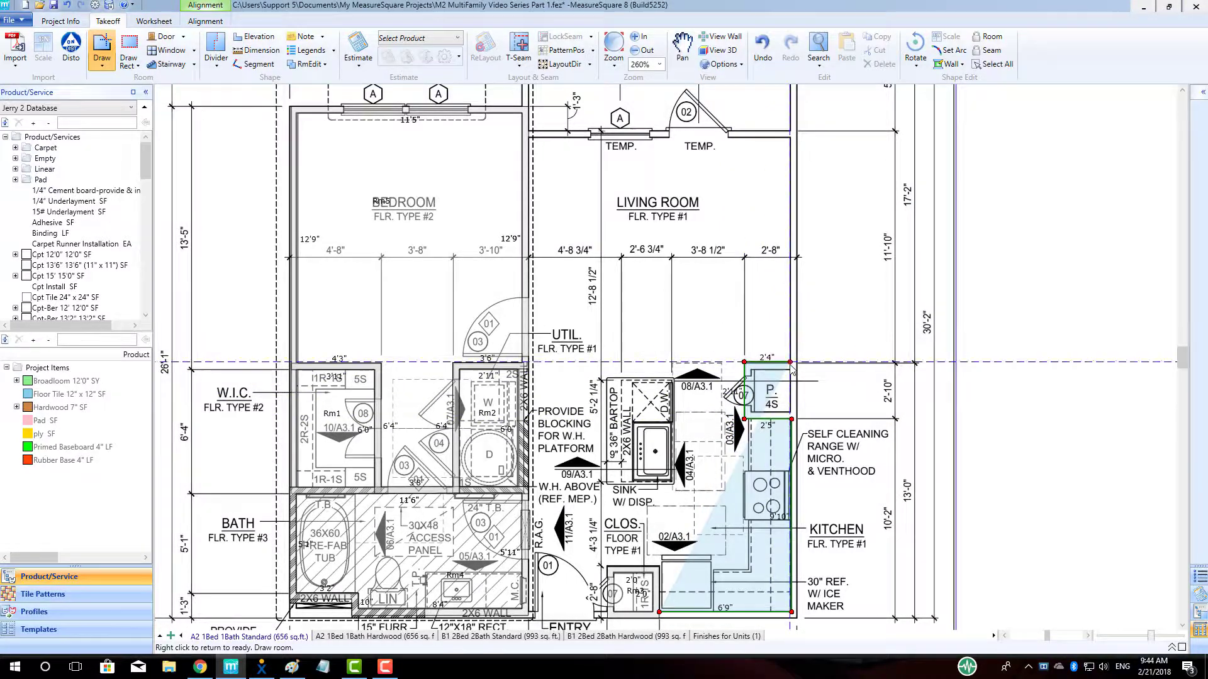
{"action": "left_click", "coordinate": [791, 138]}
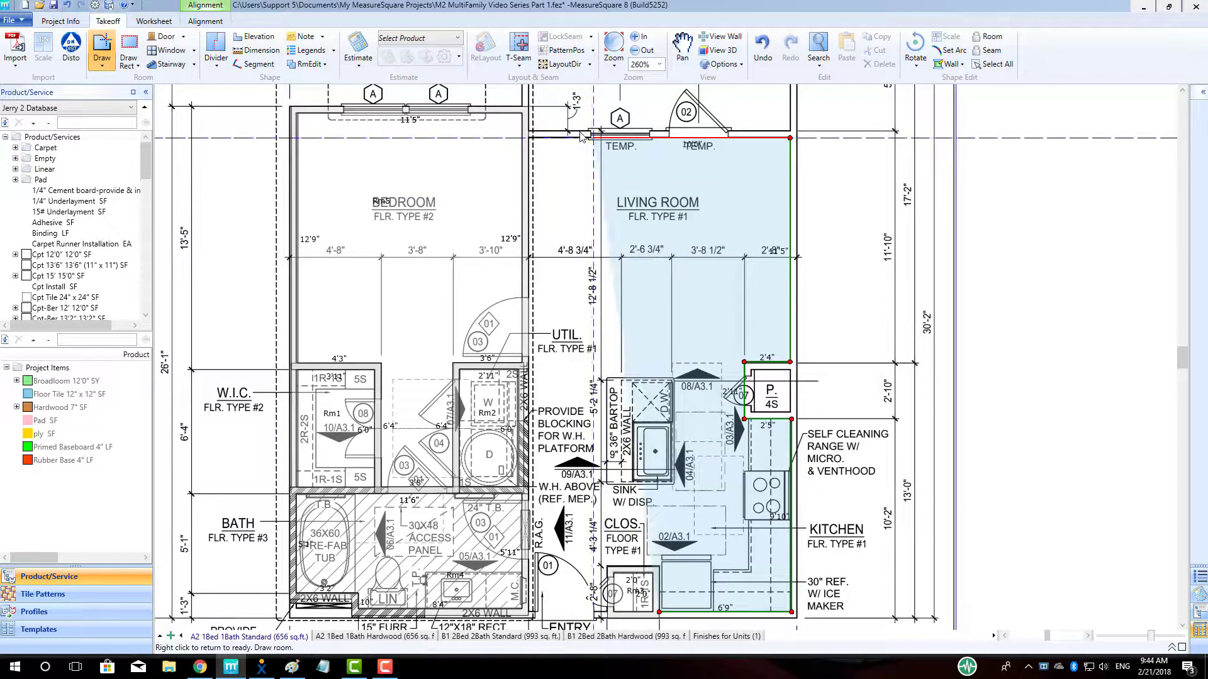
{"action": "left_click", "coordinate": [529, 138]}
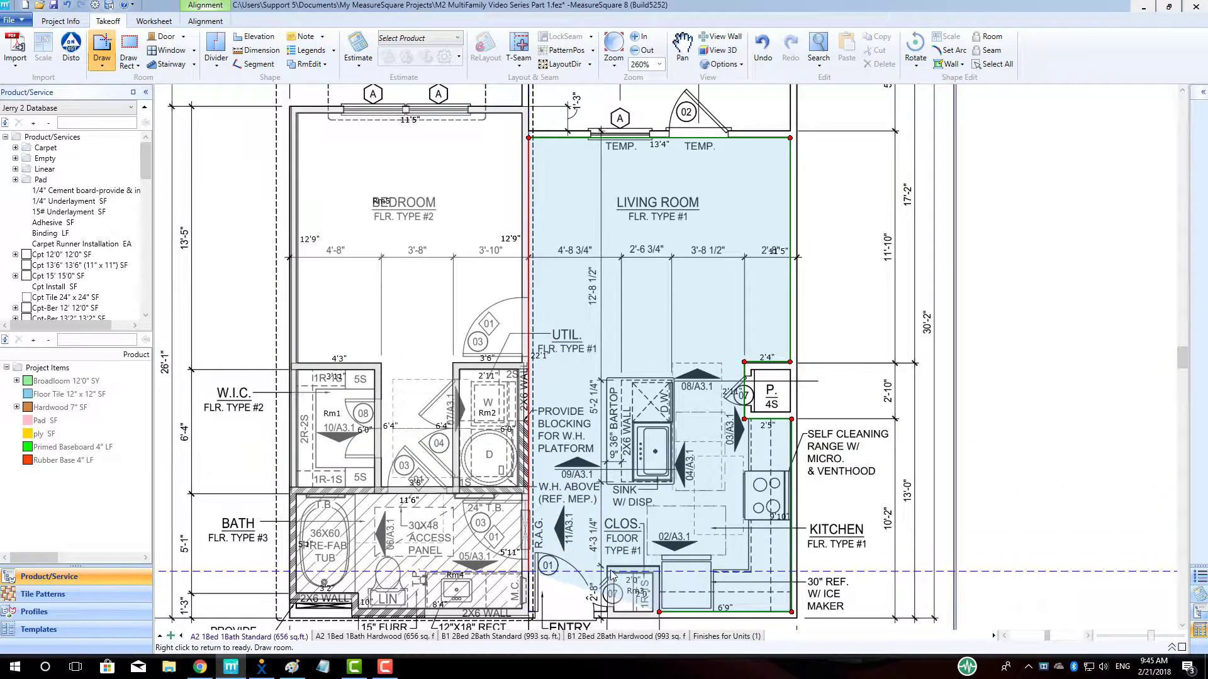
{"action": "left_click", "coordinate": [534, 613]}
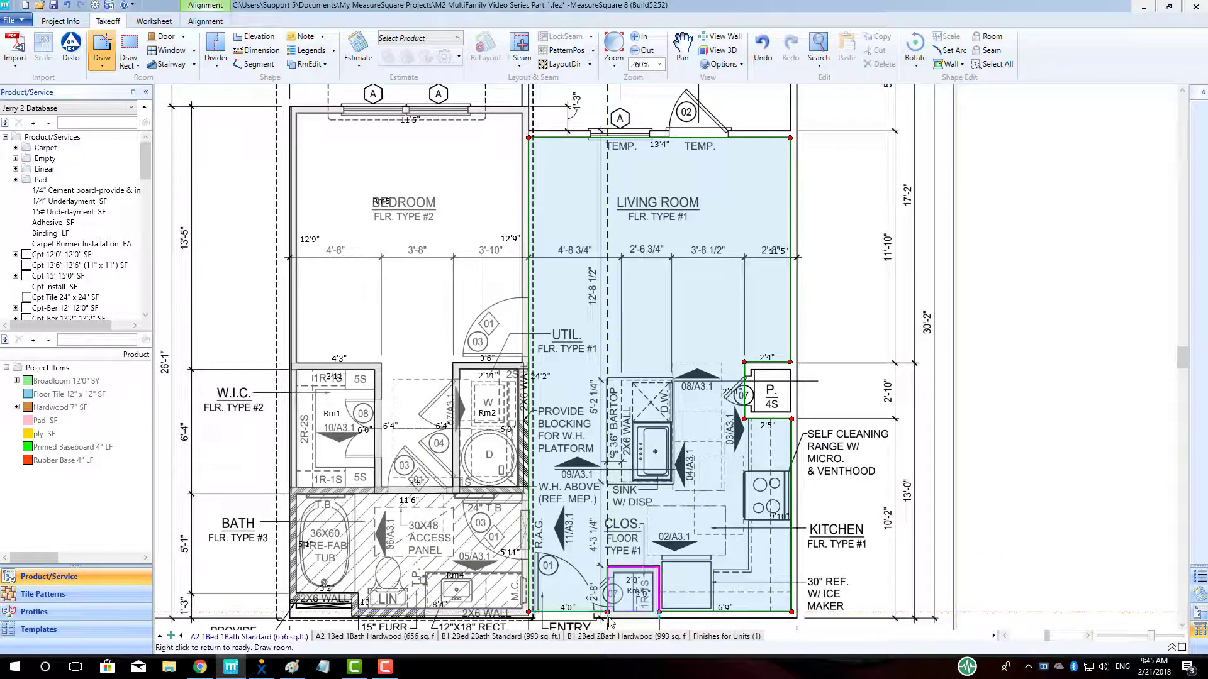
{"action": "left_click", "coordinate": [607, 614]}
{"action": "double_click", "coordinate": [589, 530]}
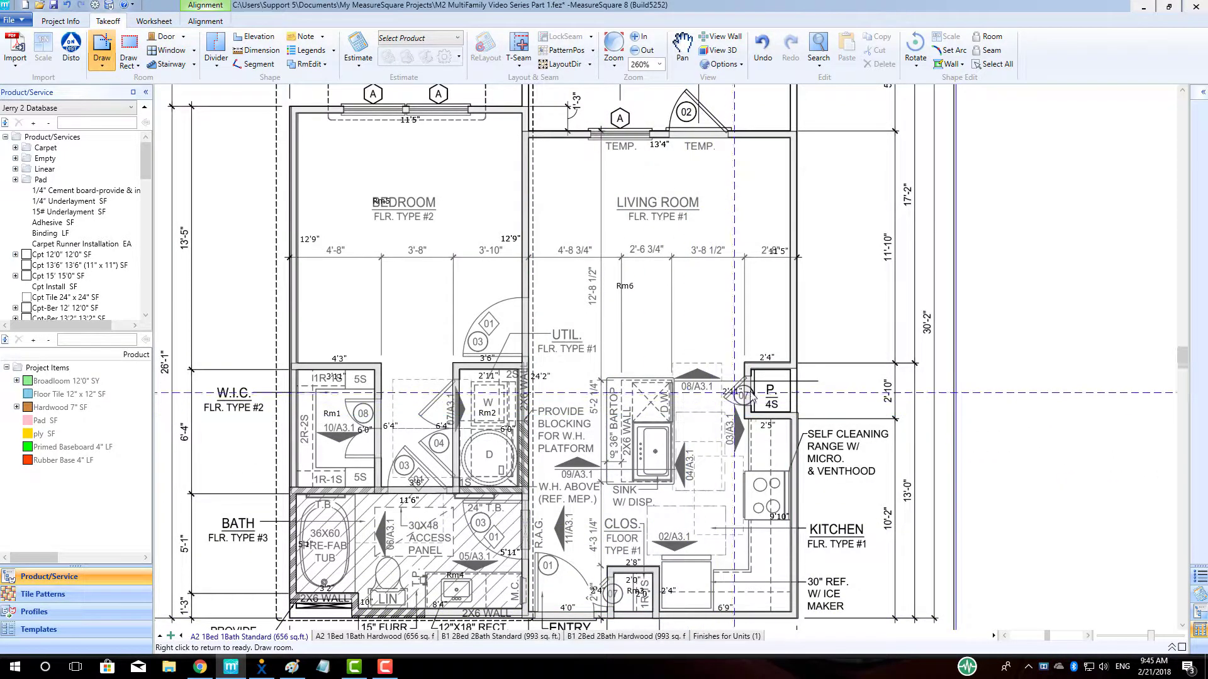
- Draw a room over the pantry beside the kitchen, about 2'1" by 2'3", and finish room drawing
{"action": "left_click", "coordinate": [791, 414]}
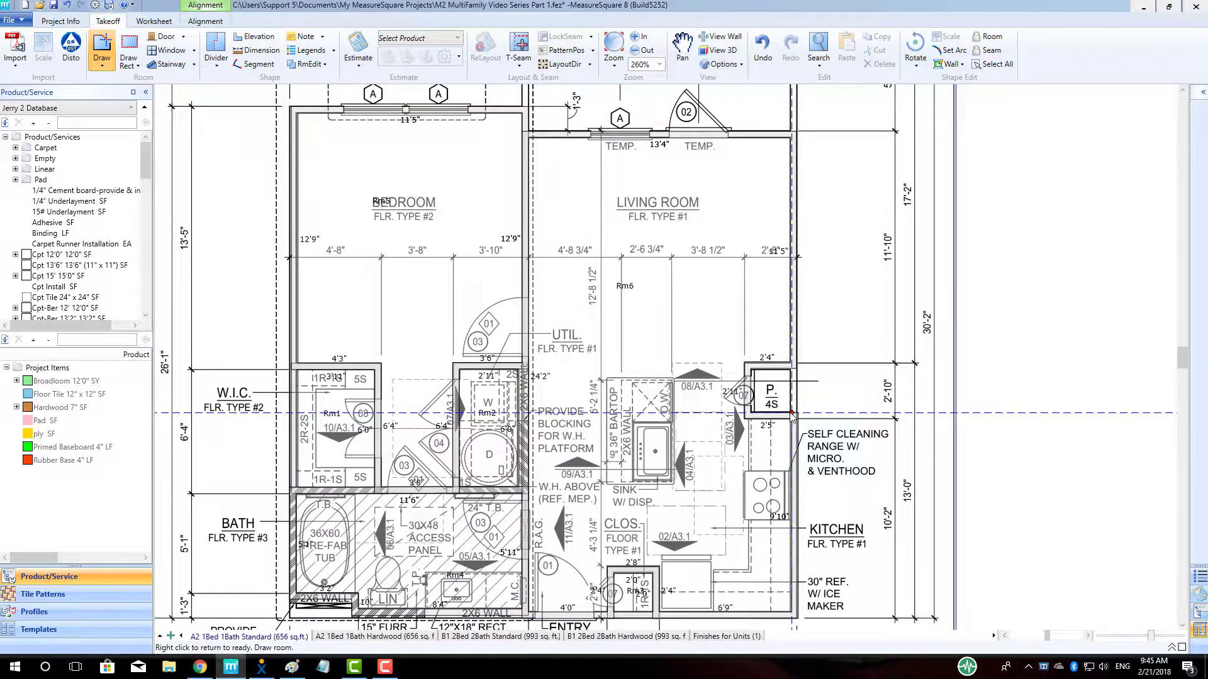
{"action": "double_click", "coordinate": [785, 376]}
{"action": "scroll", "coordinate": [780, 392], "scroll_direction": "down", "scroll_amount": 1}
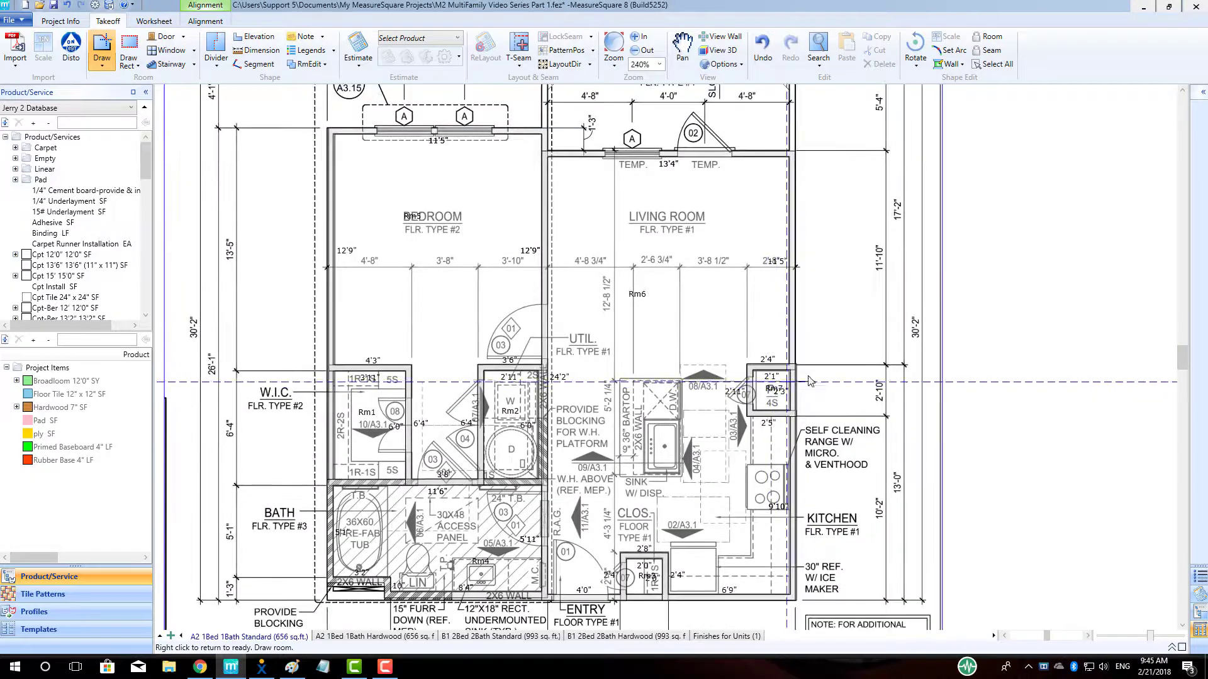
{"action": "right_click", "coordinate": [857, 368]}
- Select the living and kitchen area, the pantry and the bathroom in turn to check the drawn room shapes
{"action": "scroll", "coordinate": [762, 376], "scroll_direction": "down", "scroll_amount": 2}
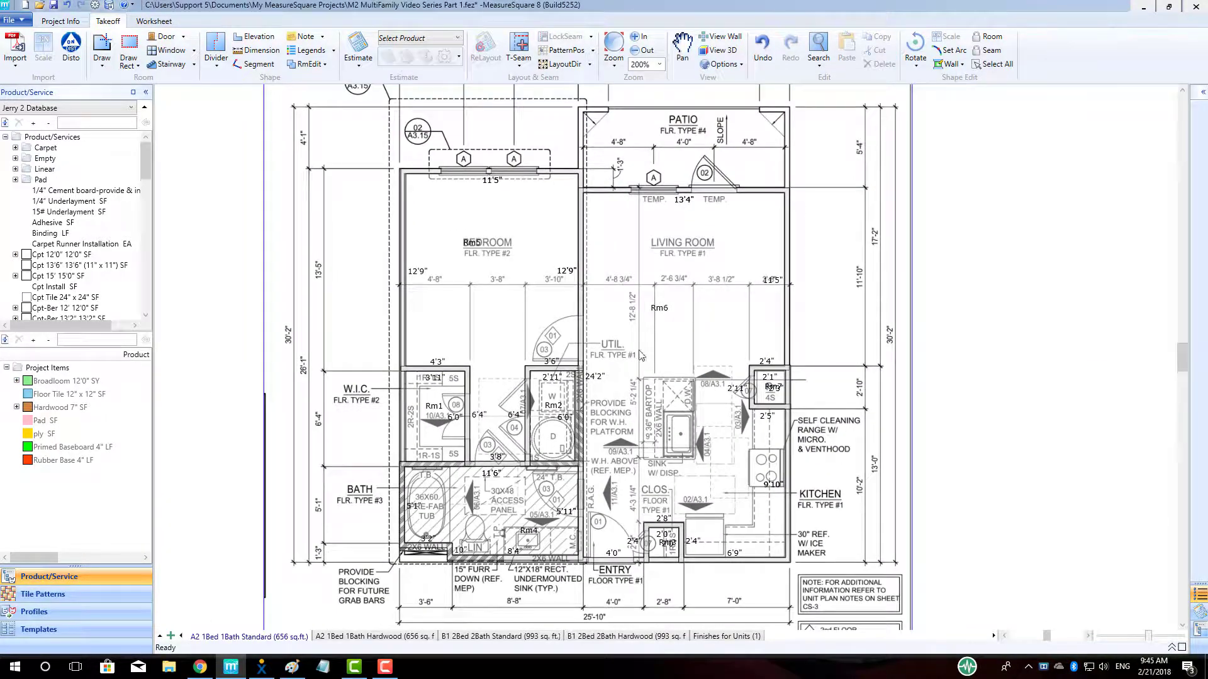
{"action": "left_click", "coordinate": [559, 331]}
{"action": "left_click", "coordinate": [676, 346]}
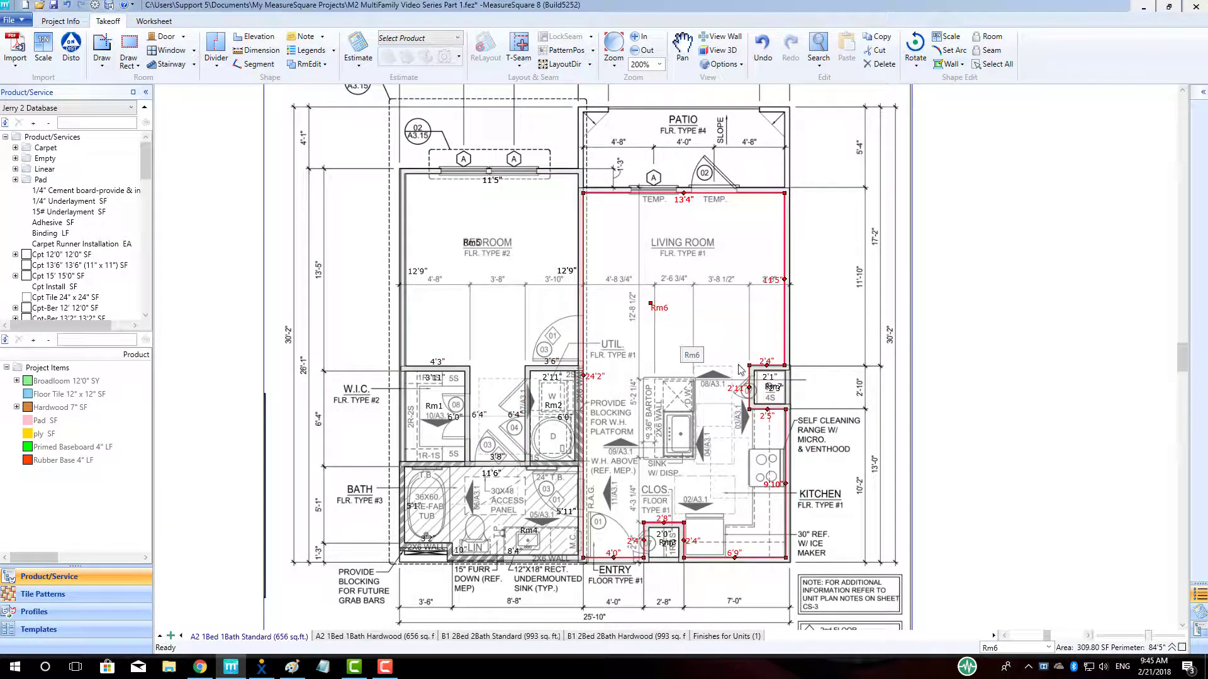
{"action": "left_click", "coordinate": [777, 400]}
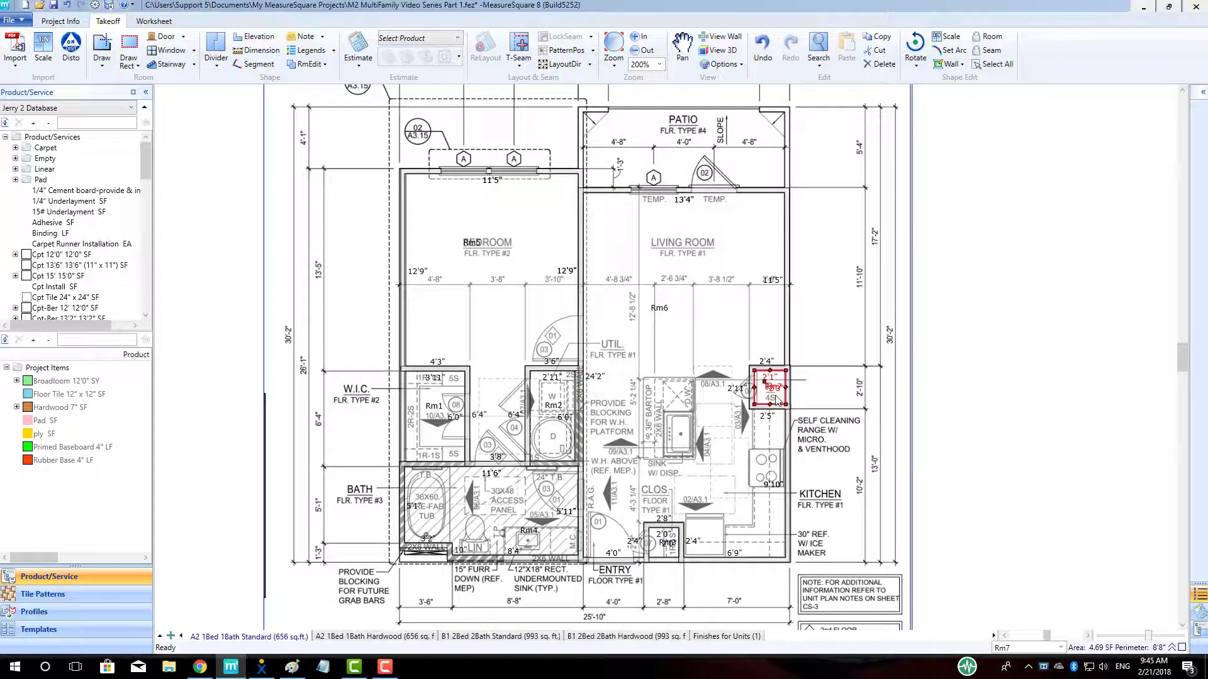
{"action": "left_click", "coordinate": [499, 525]}
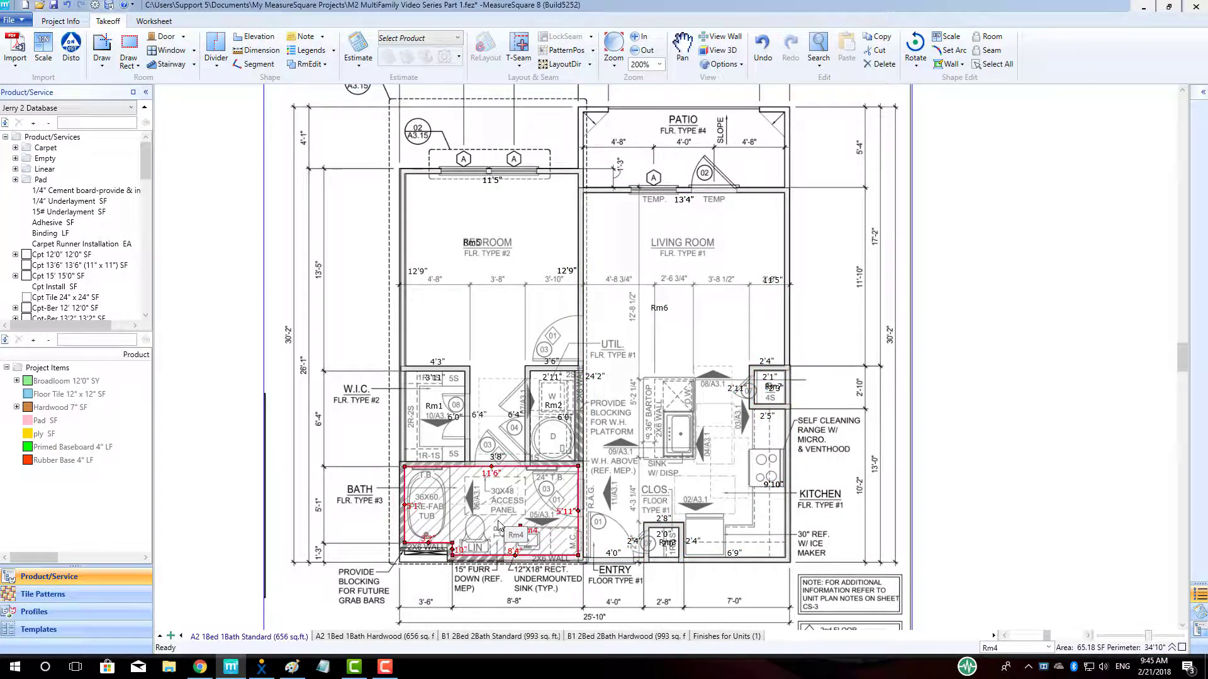
{"action": "left_click", "coordinate": [353, 497]}
- Outline the bathtub area in the bathroom as an elevation, about 3'0" by 5'1"
{"action": "scroll", "coordinate": [412, 564], "scroll_direction": "up", "scroll_amount": 3}
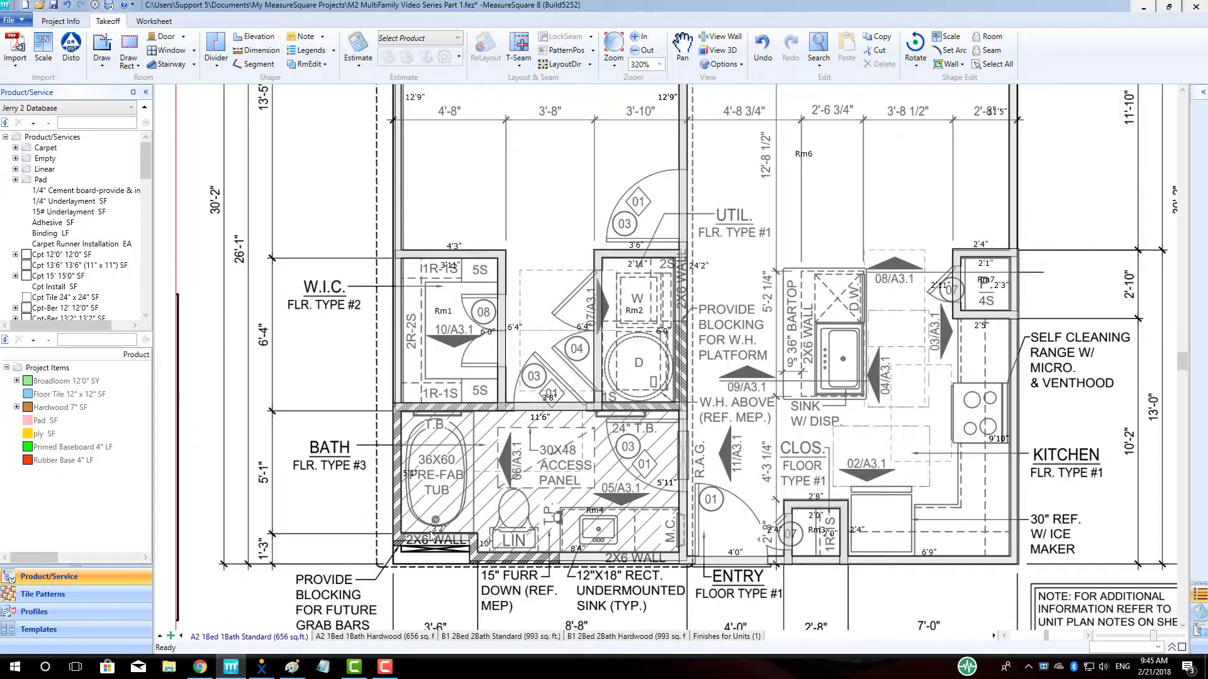
{"action": "left_click", "coordinate": [254, 37]}
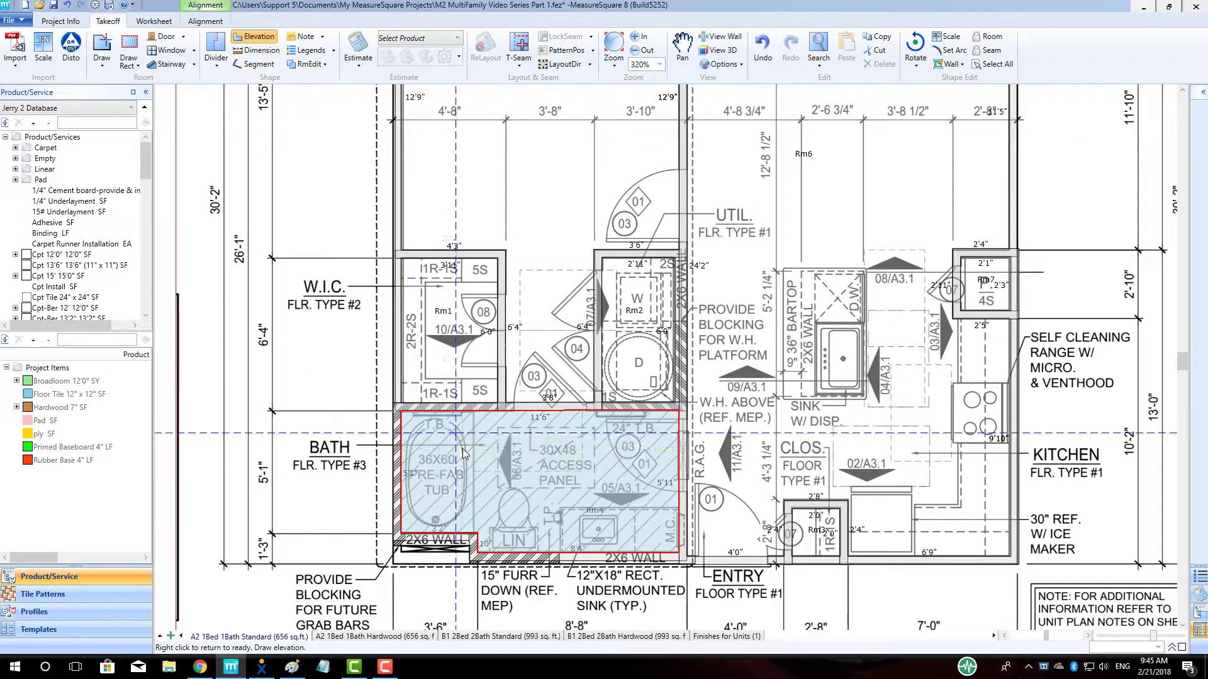
{"action": "left_click", "coordinate": [473, 533]}
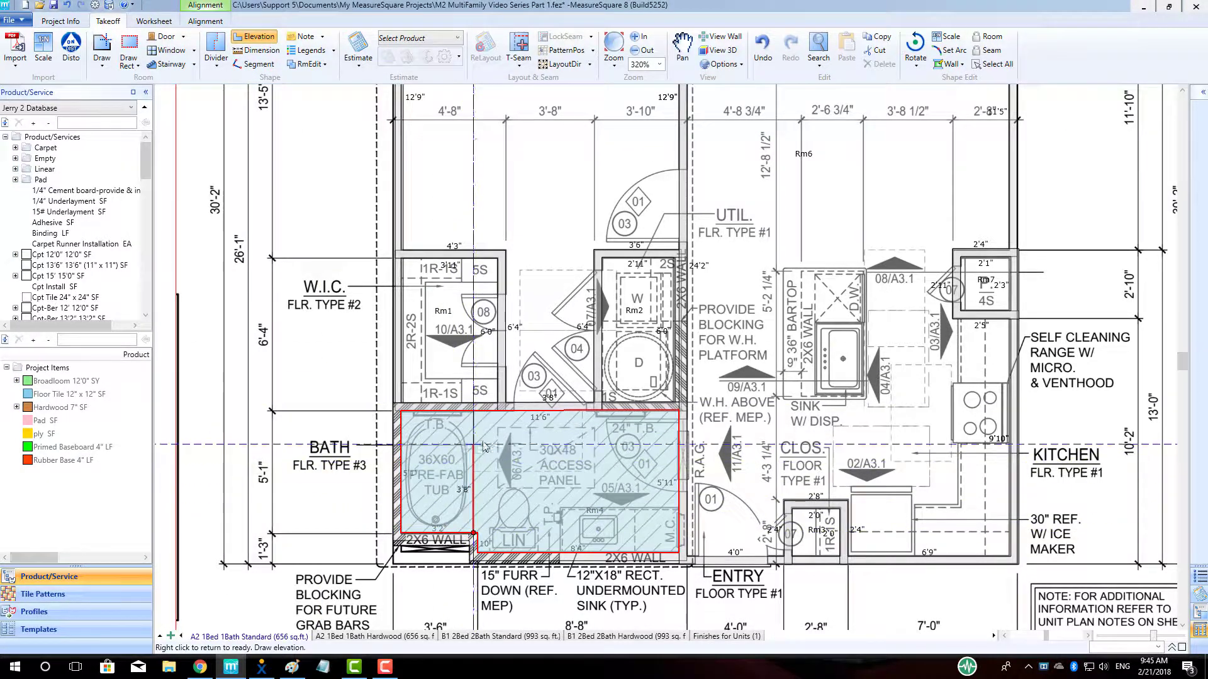
{"action": "left_click", "coordinate": [477, 415]}
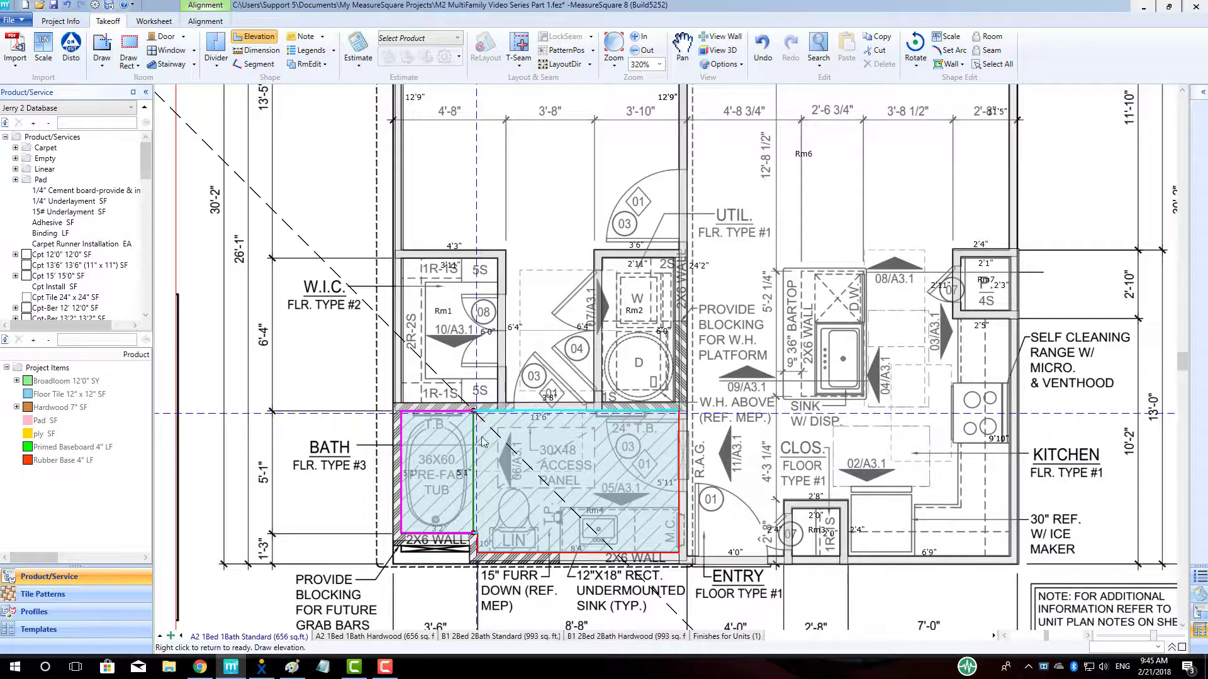
- Outline the bathroom sink vanity as an elevation, about 4'10" by 1'9"
{"action": "left_click", "coordinate": [562, 551]}
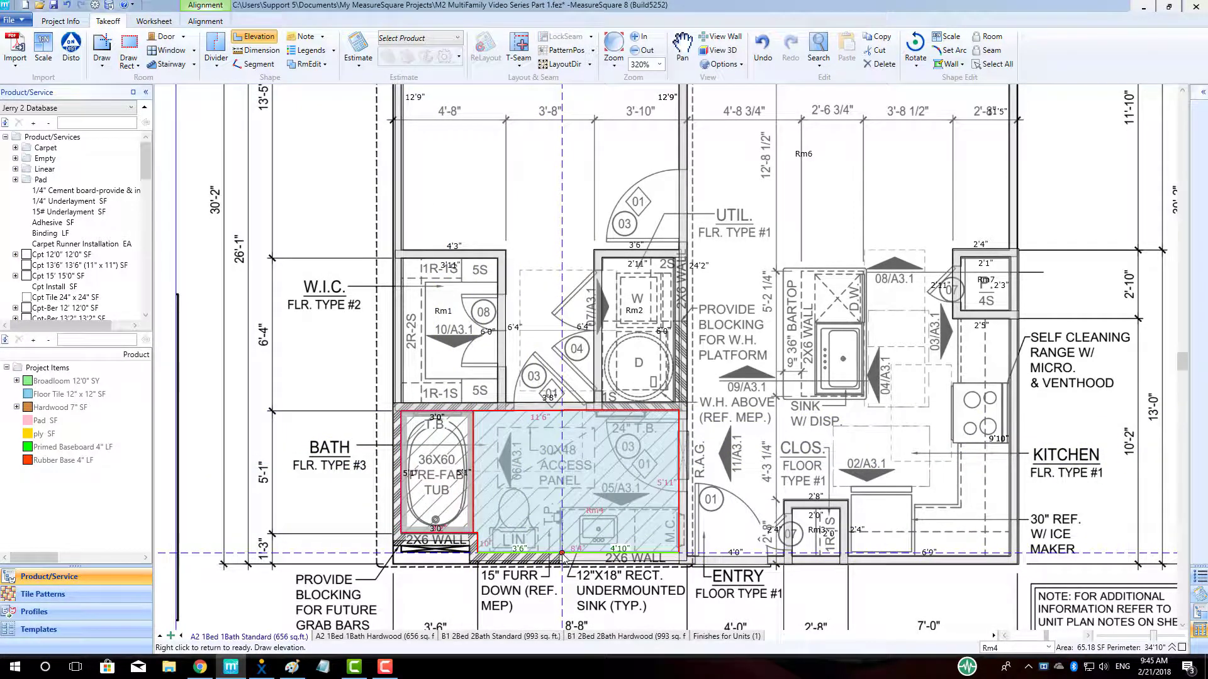
{"action": "left_click", "coordinate": [566, 513]}
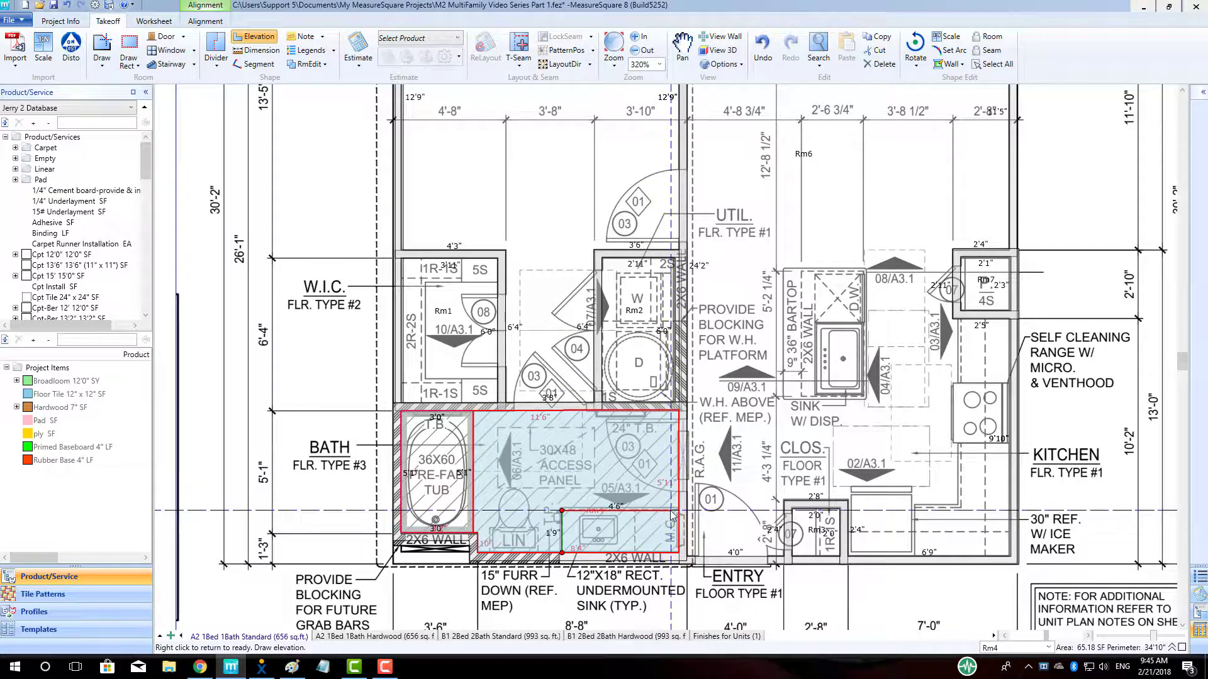
{"action": "left_click", "coordinate": [678, 512]}
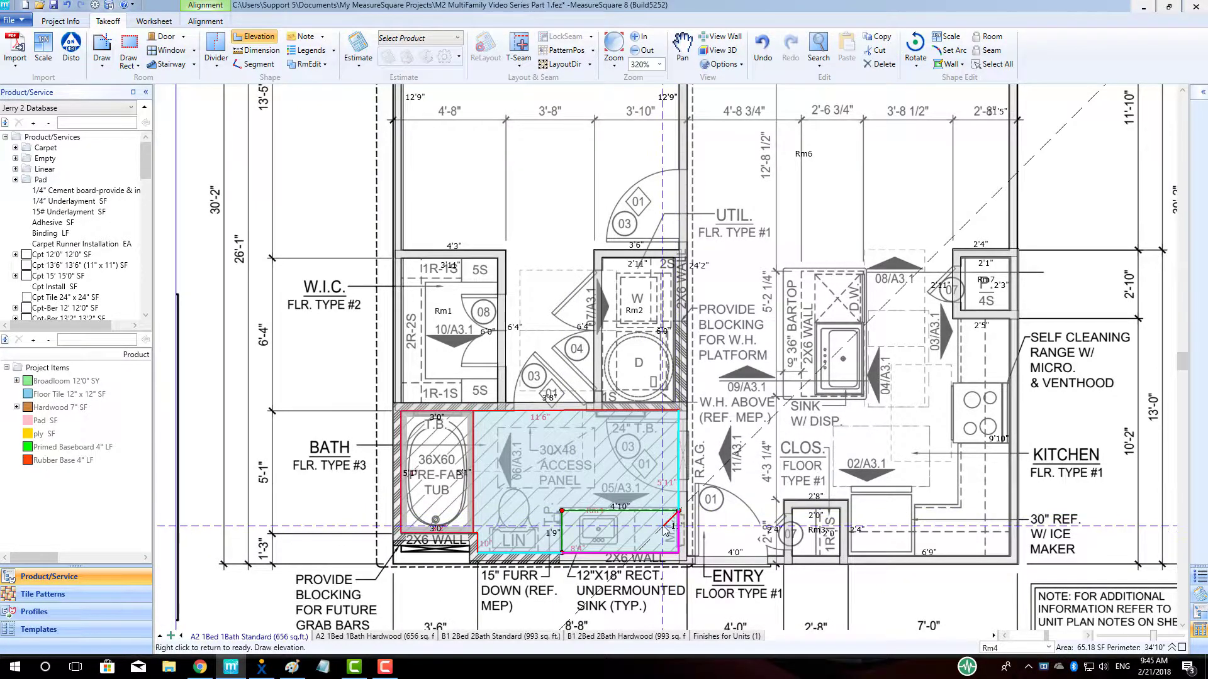
{"action": "left_click", "coordinate": [654, 552]}
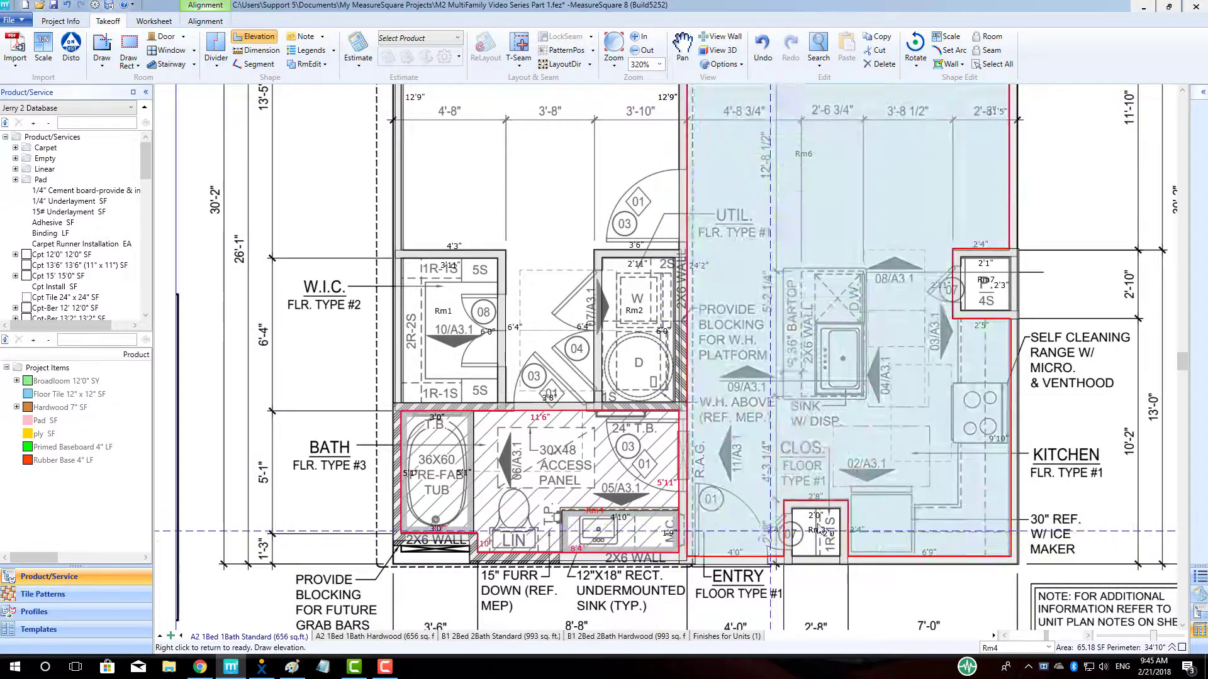
- Outline the L-shaped kitchen counter between the refrigerator and the range as an elevation, about 3'11" by 4'8" overall
{"action": "left_click", "coordinate": [917, 557]}
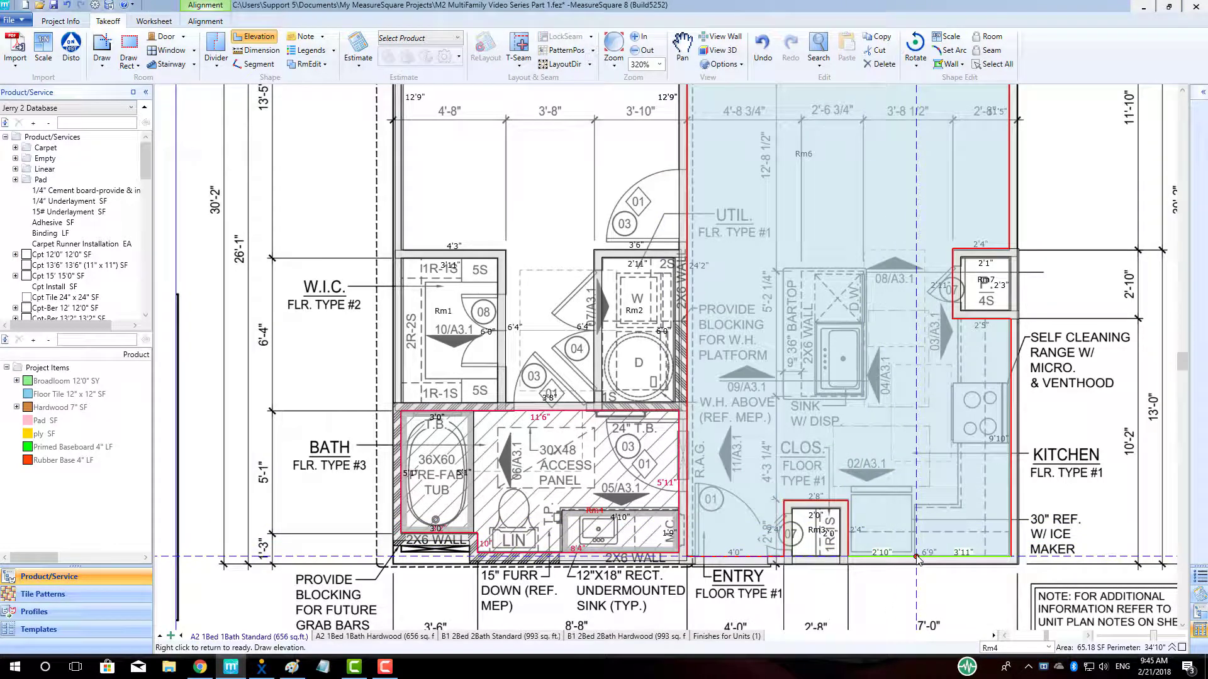
{"action": "left_click", "coordinate": [924, 513]}
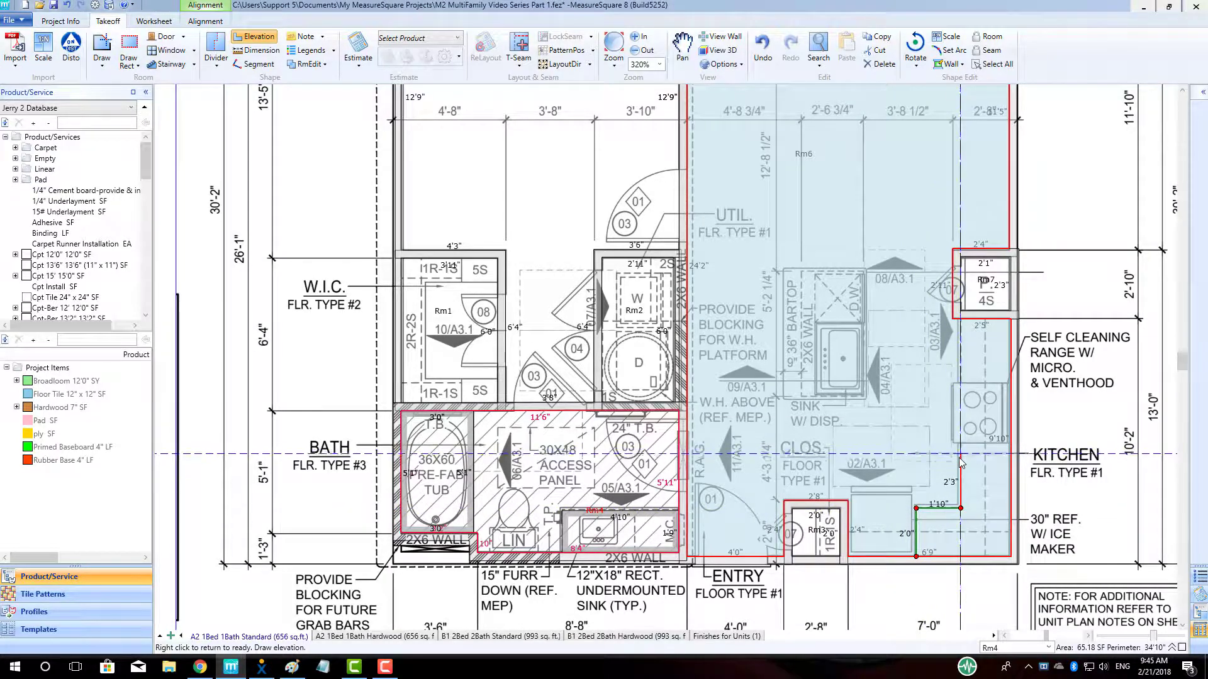
{"action": "scroll", "coordinate": [961, 479], "scroll_direction": "up", "scroll_amount": 2}
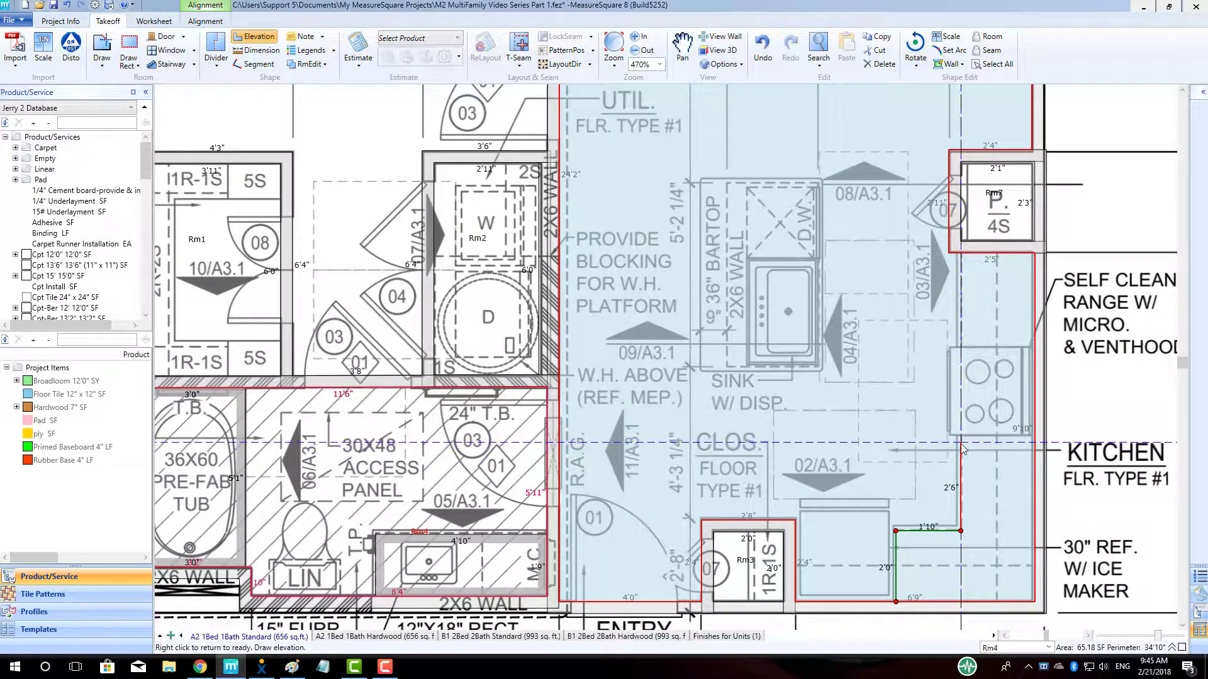
{"action": "left_click", "coordinate": [961, 437]}
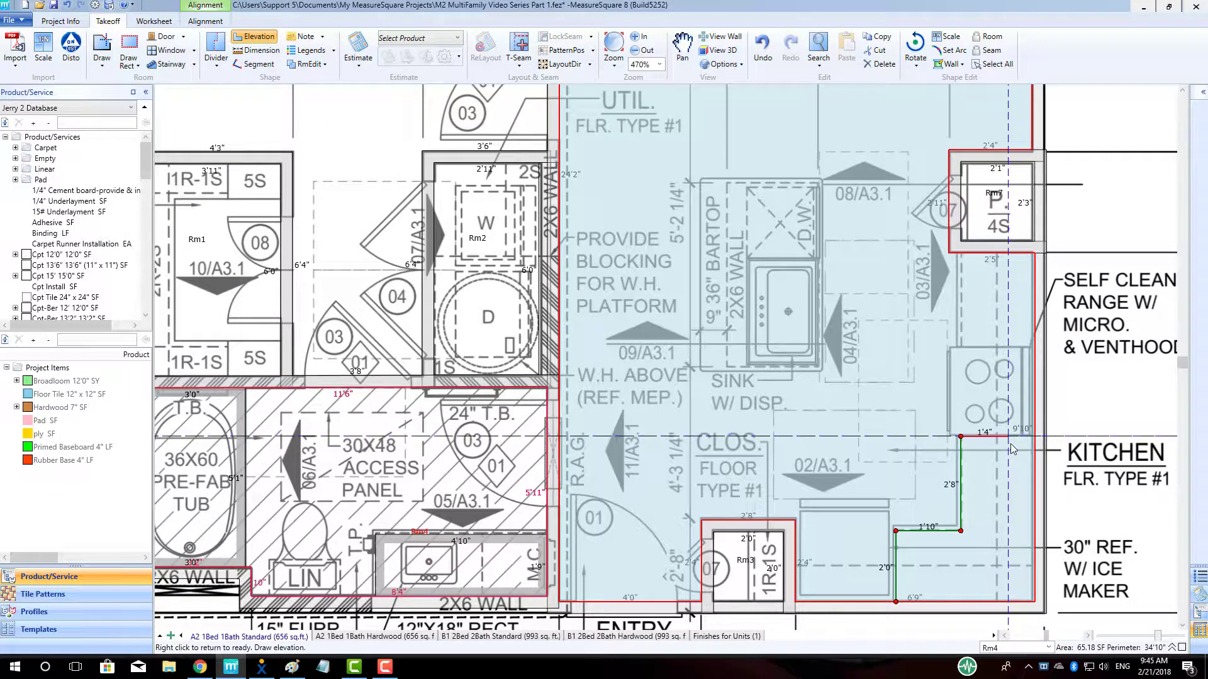
{"action": "left_click", "coordinate": [1035, 437]}
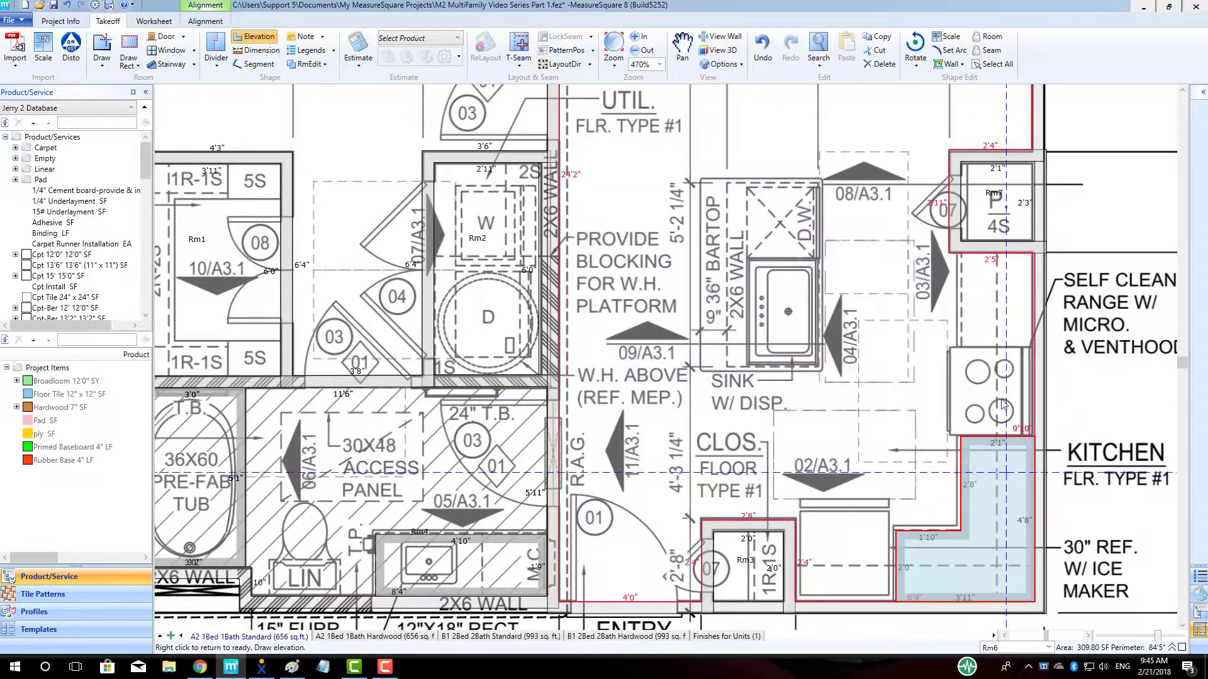
- Outline the counter between the range and the pantry as an elevation, about 2'1" by 2'8"
{"action": "left_click", "coordinate": [1035, 347]}
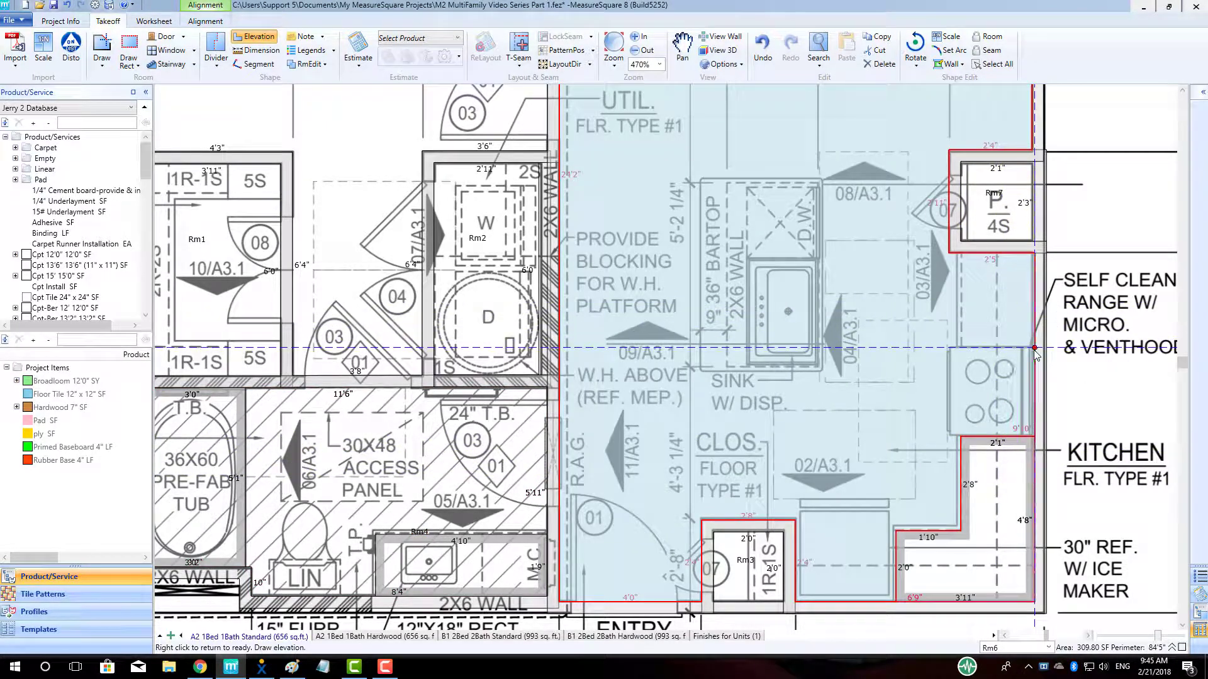
{"action": "left_click", "coordinate": [962, 347]}
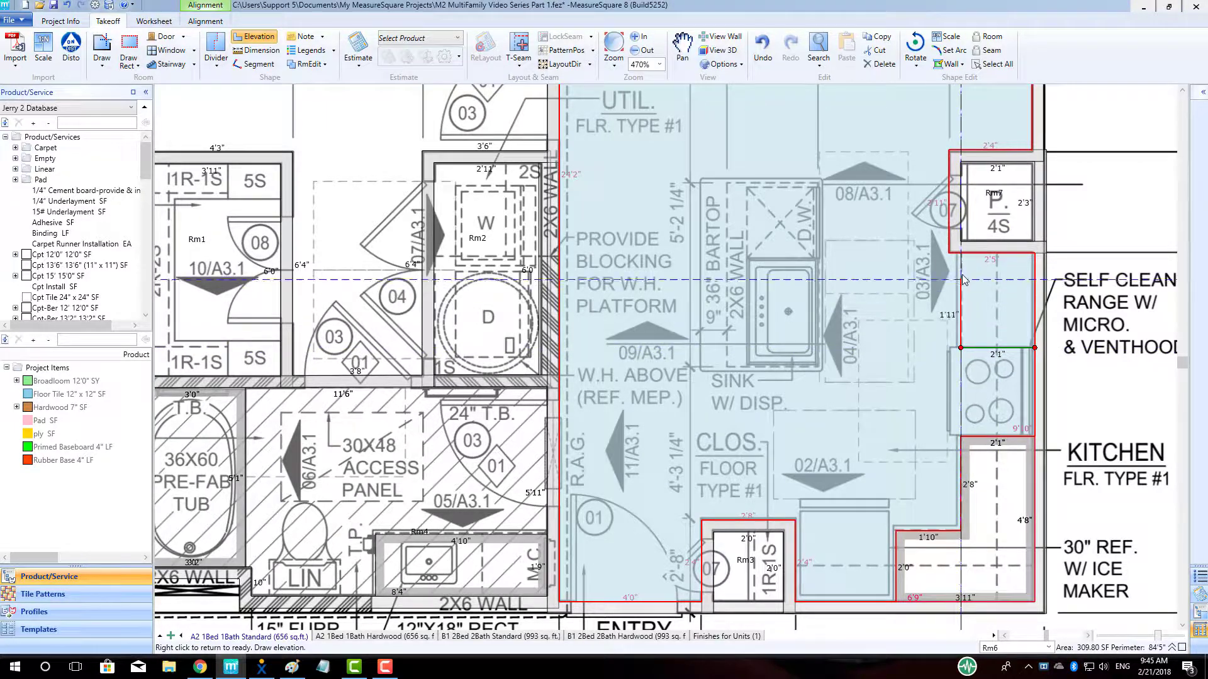
{"action": "left_click", "coordinate": [961, 253]}
{"action": "left_click", "coordinate": [1034, 253]}
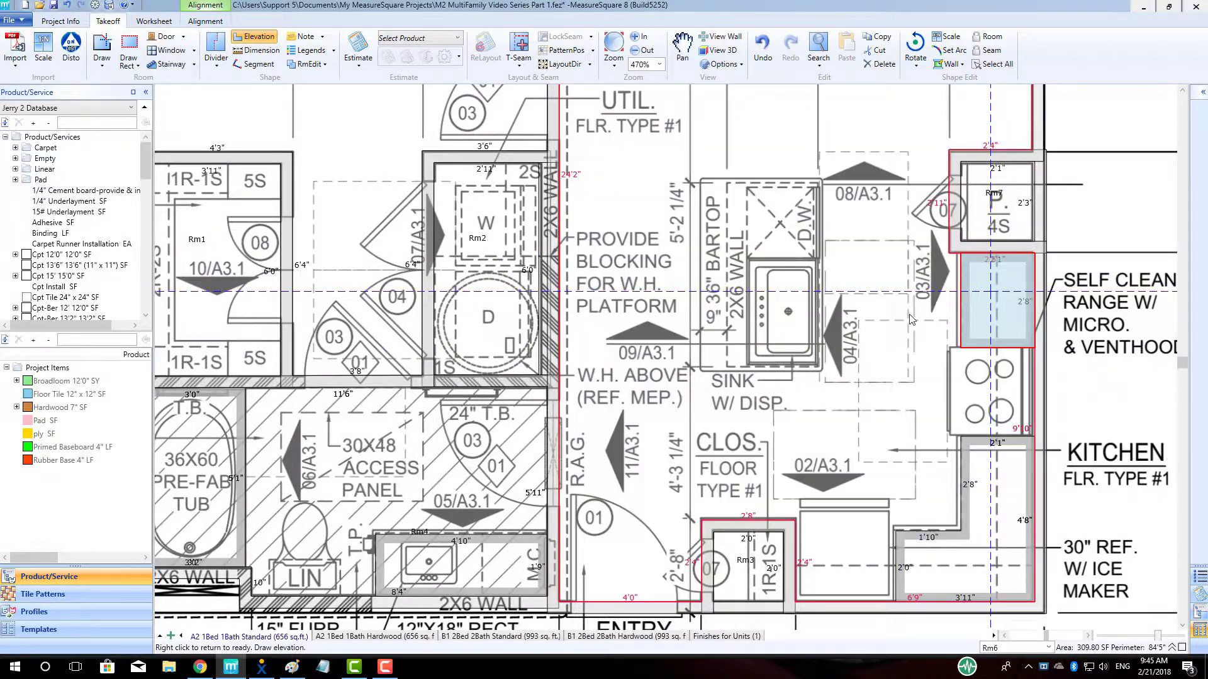
- Outline the kitchen island with the sink and dishwasher as an elevation, about 2'7" by 5'3"
{"action": "left_click", "coordinate": [819, 368]}
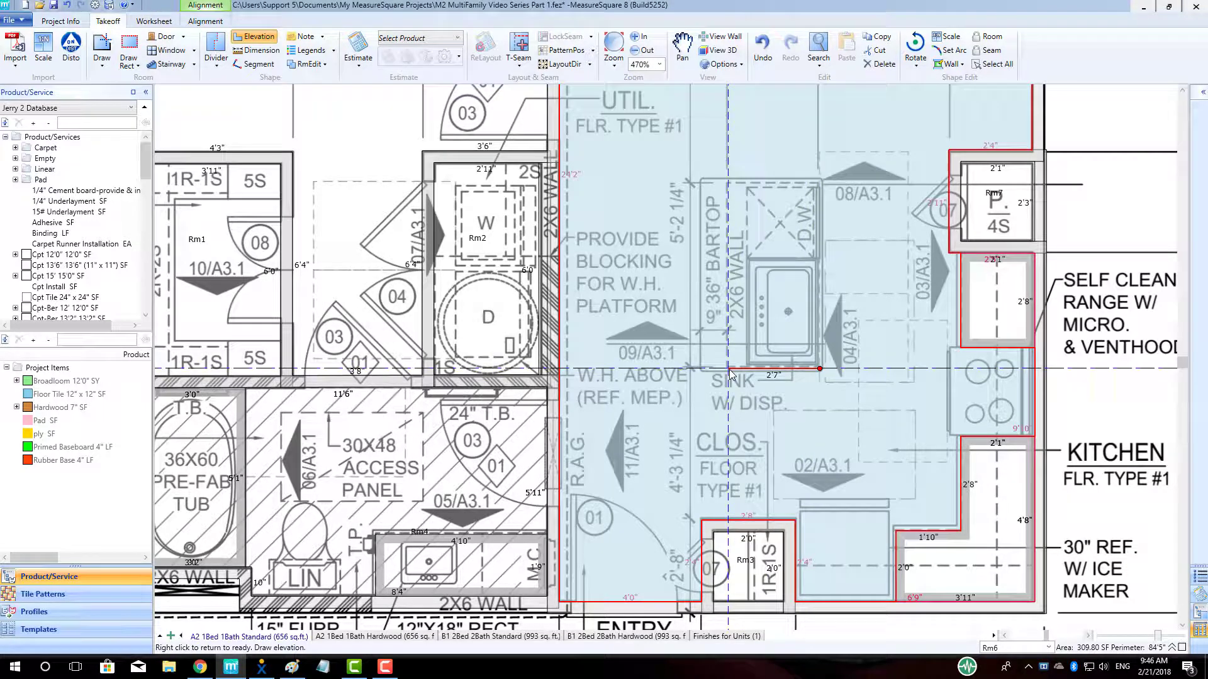
{"action": "left_click", "coordinate": [728, 369]}
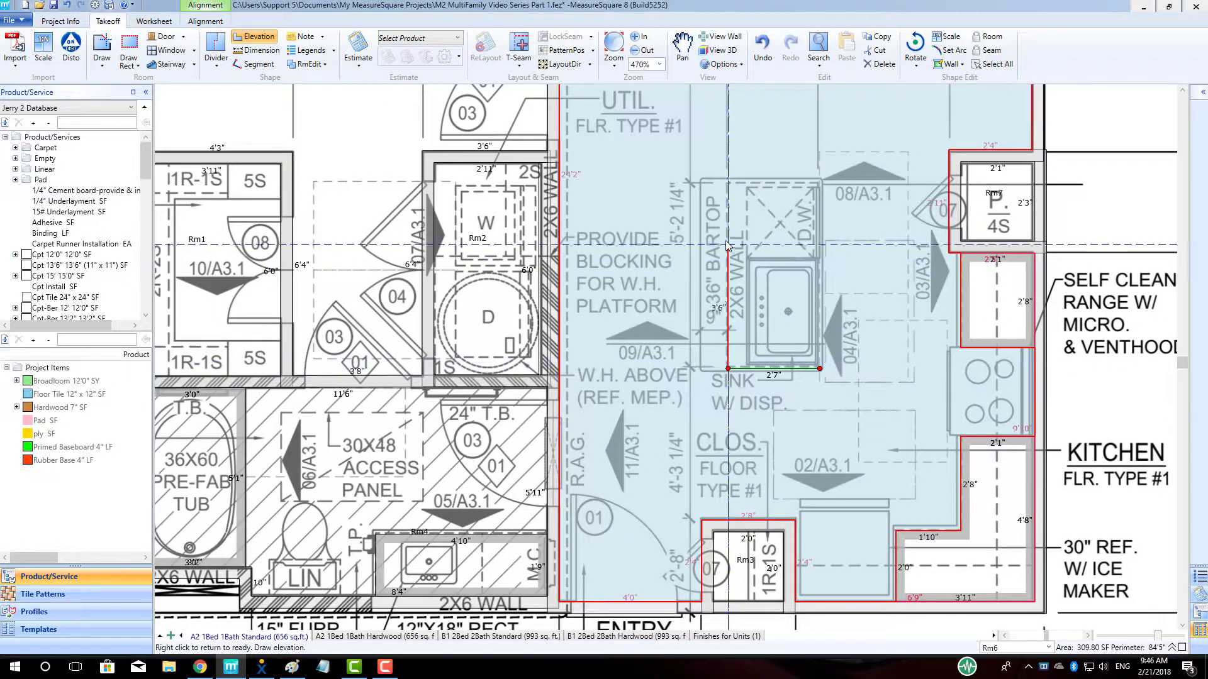
{"action": "left_click", "coordinate": [729, 182]}
{"action": "left_click", "coordinate": [820, 182]}
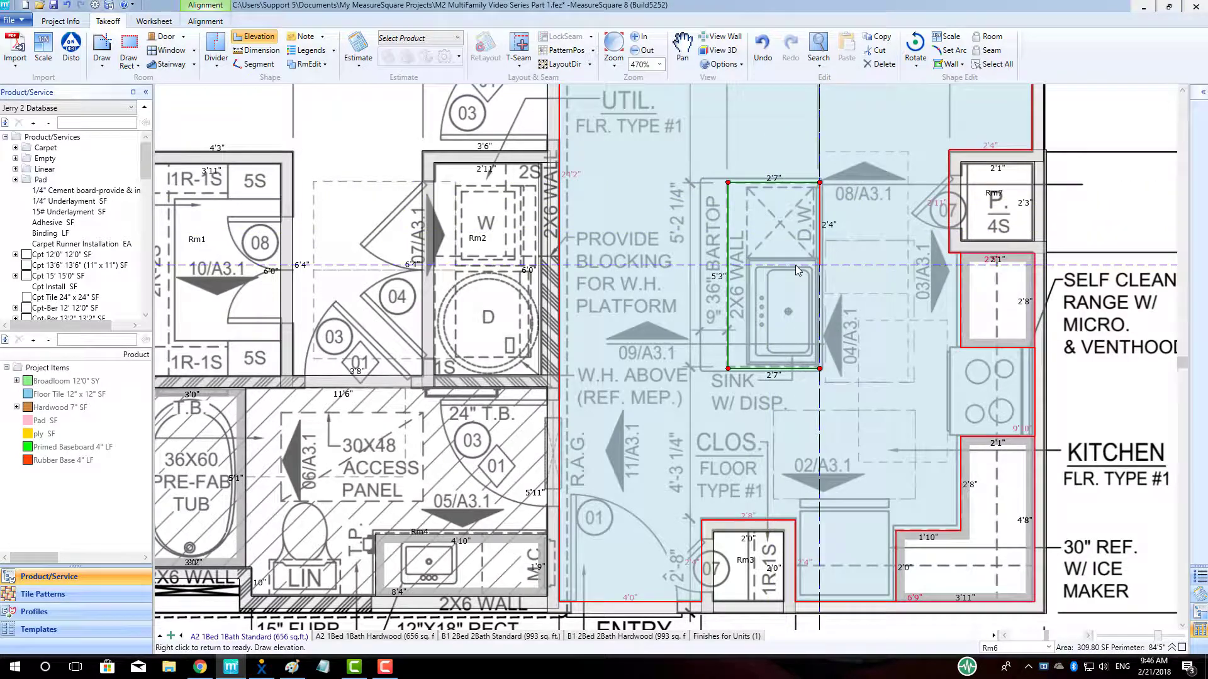
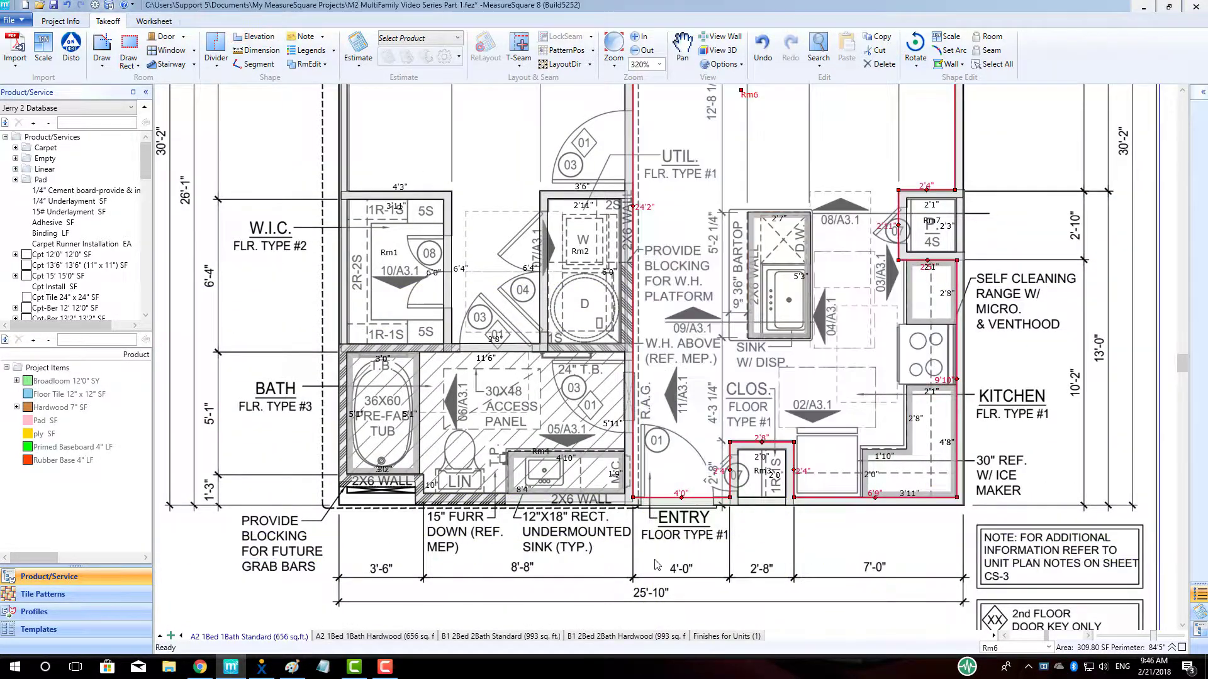
- Assign the Broadloom 12'0" carpet to the bedroom and the W.I.C
{"action": "scroll", "coordinate": [655, 552], "scroll_direction": "down", "scroll_amount": 1}
{"action": "scroll", "coordinate": [655, 553], "scroll_direction": "down", "scroll_amount": 1}
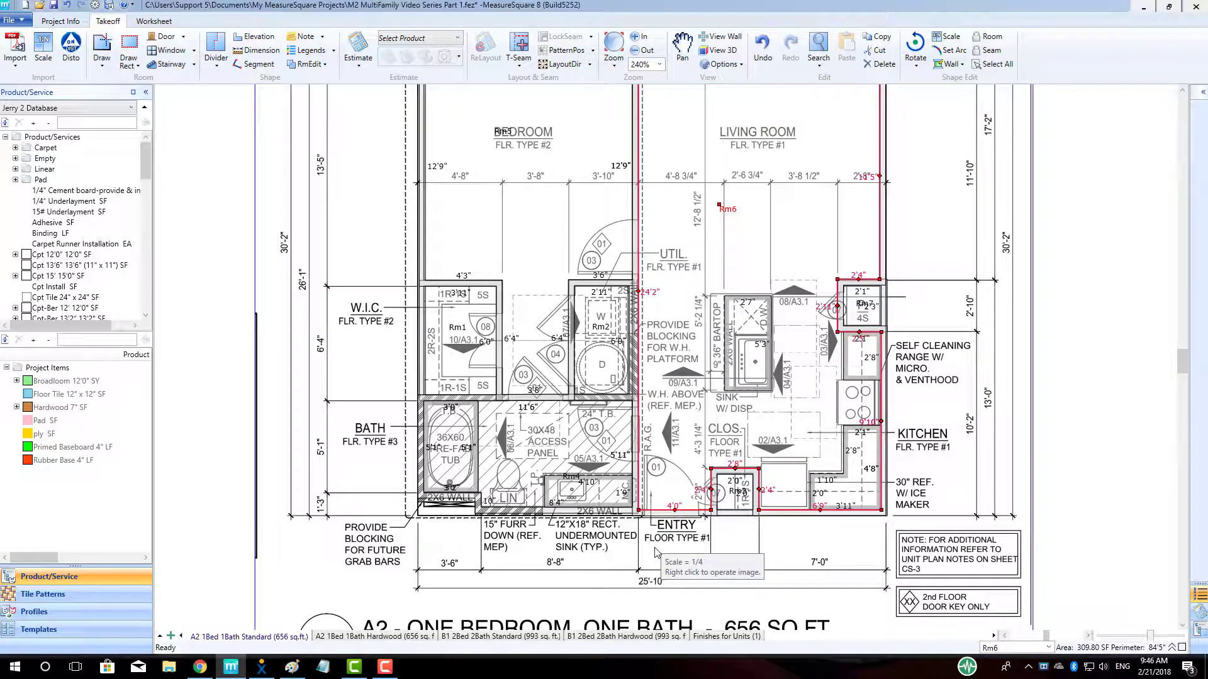
{"action": "middle_click_drag", "start_coordinate": [633, 549], "coordinate": [563, 564]}
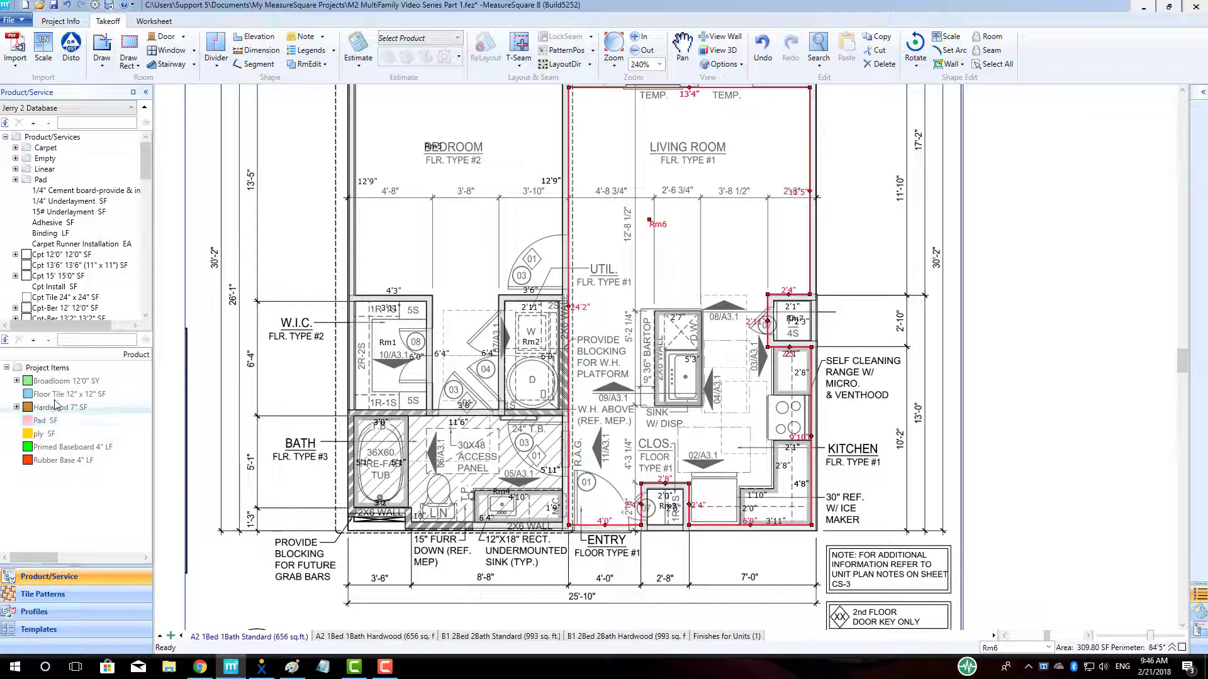
{"action": "left_click", "coordinate": [66, 381]}
{"action": "left_click", "coordinate": [433, 235]}
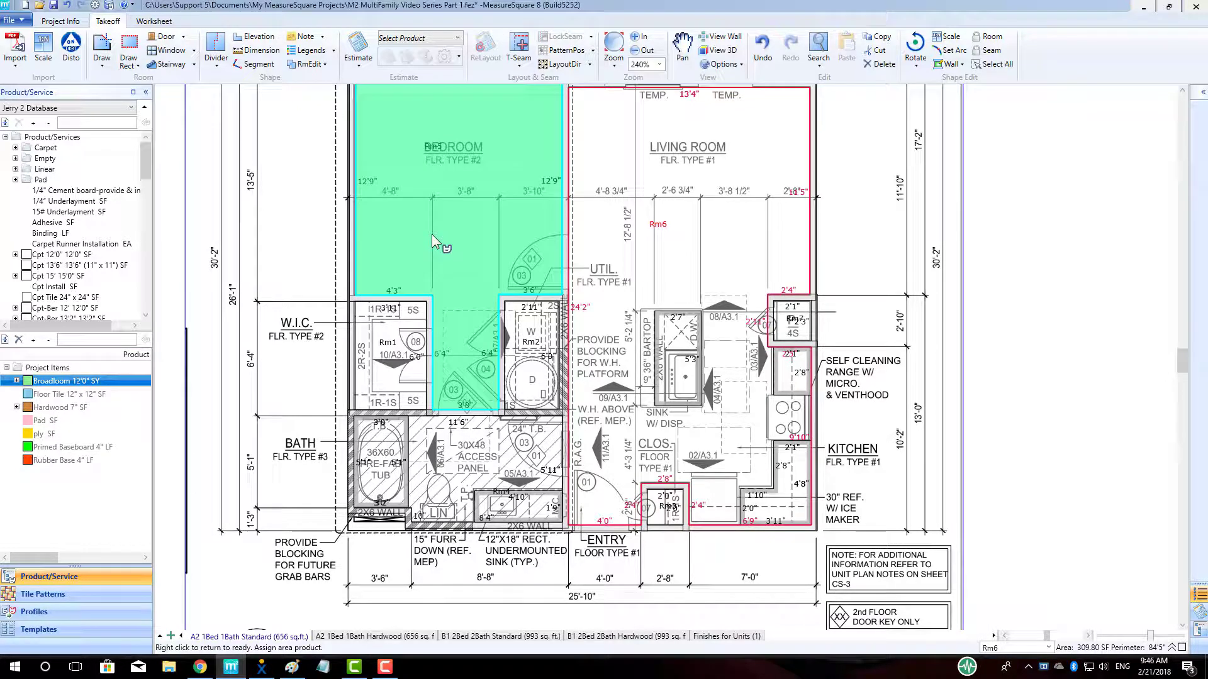
{"action": "left_click", "coordinate": [423, 327]}
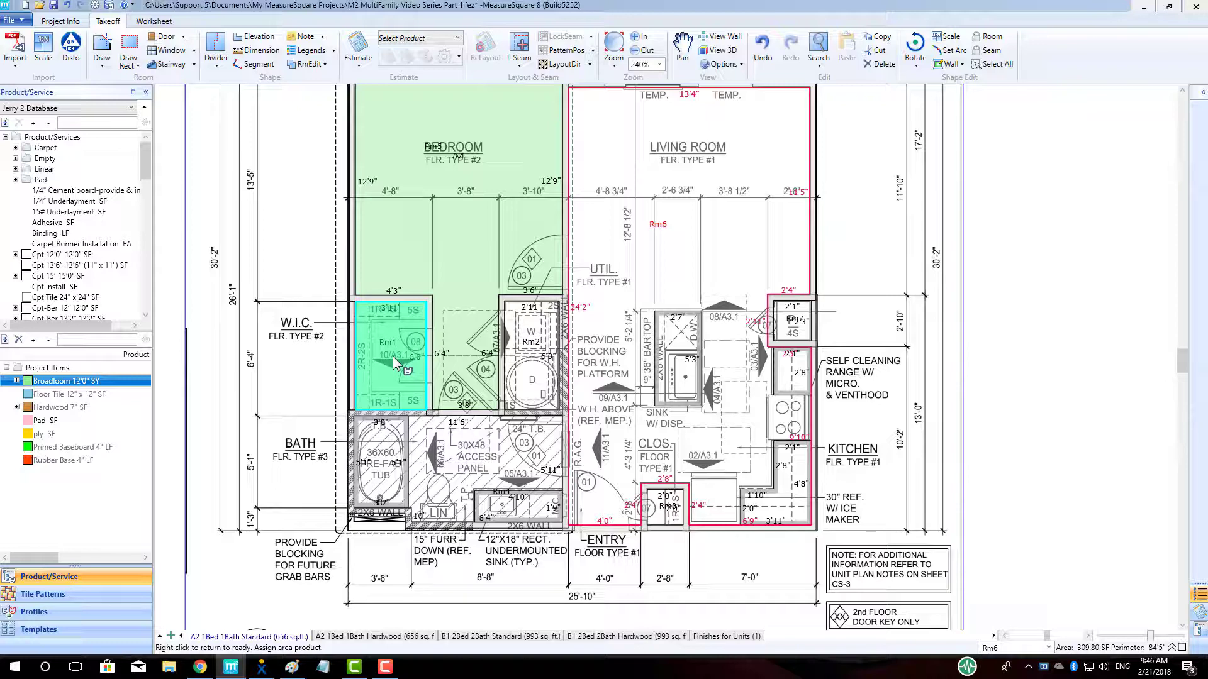
{"action": "right_click", "coordinate": [287, 368]}
- Assign Floor Tile 12" x 12" to the bathroom floor around the tub and vanity
{"action": "left_click", "coordinate": [77, 395]}
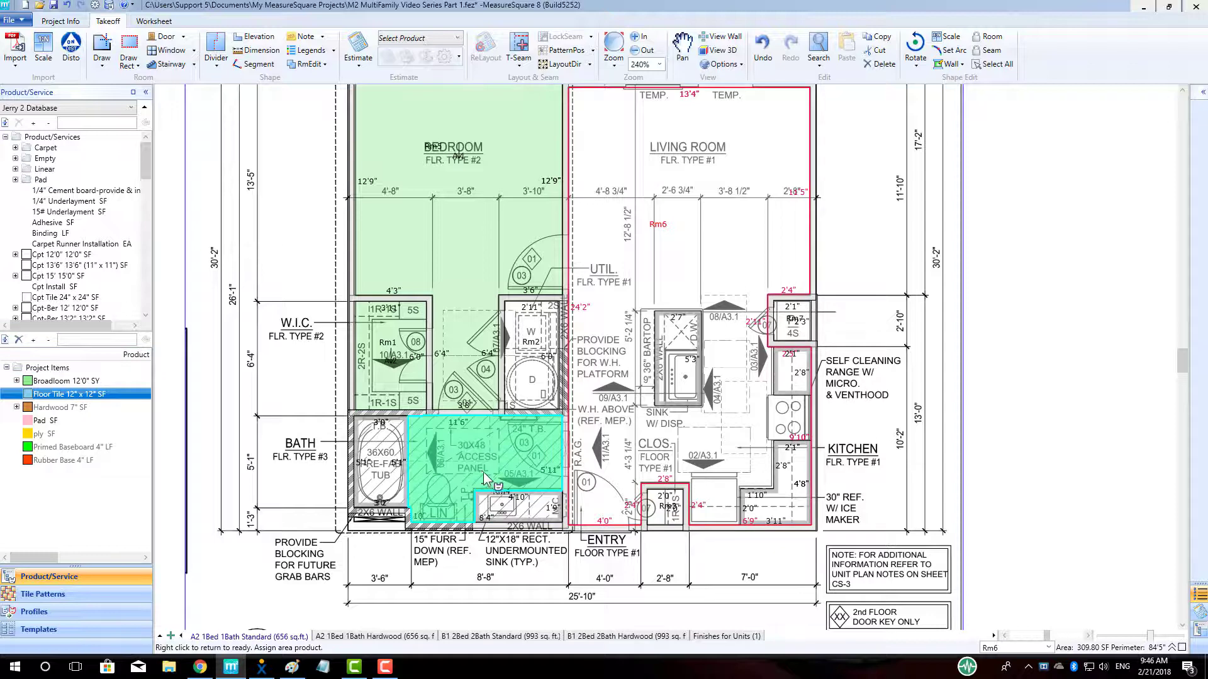
{"action": "left_click", "coordinate": [455, 466]}
{"action": "right_click", "coordinate": [264, 424]}
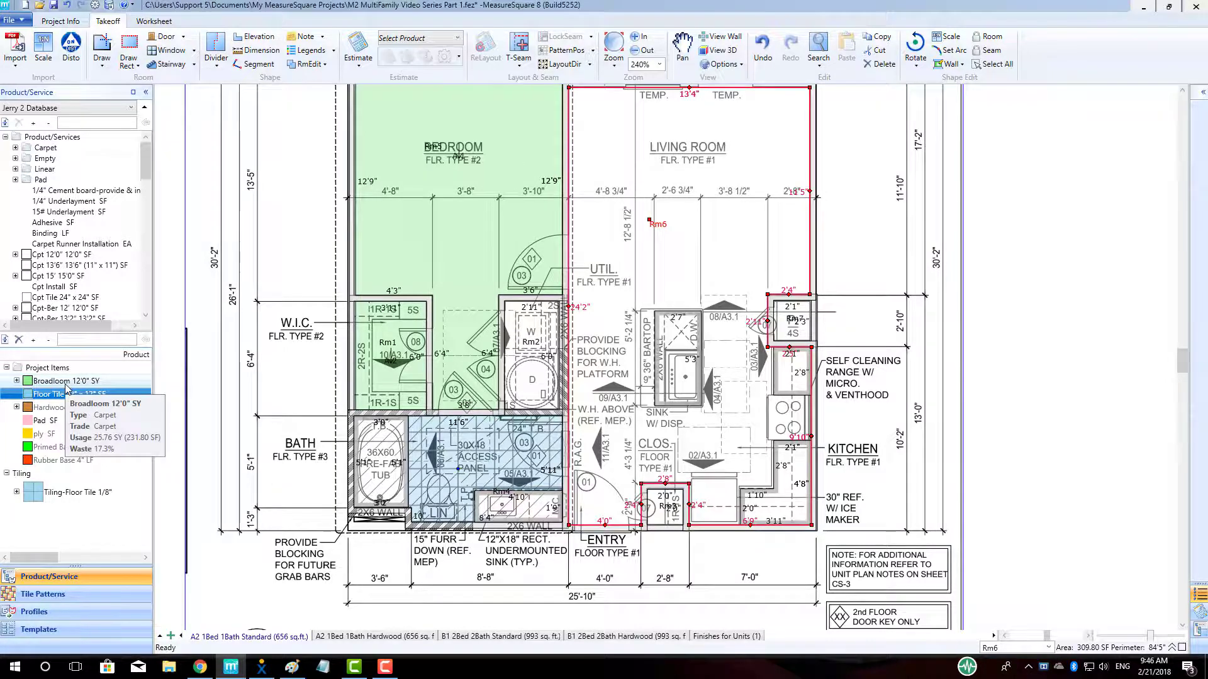
- Assign Hardwood 7" to the combined living room, kitchen and entry and to the utility closet
{"action": "left_click", "coordinate": [58, 407]}
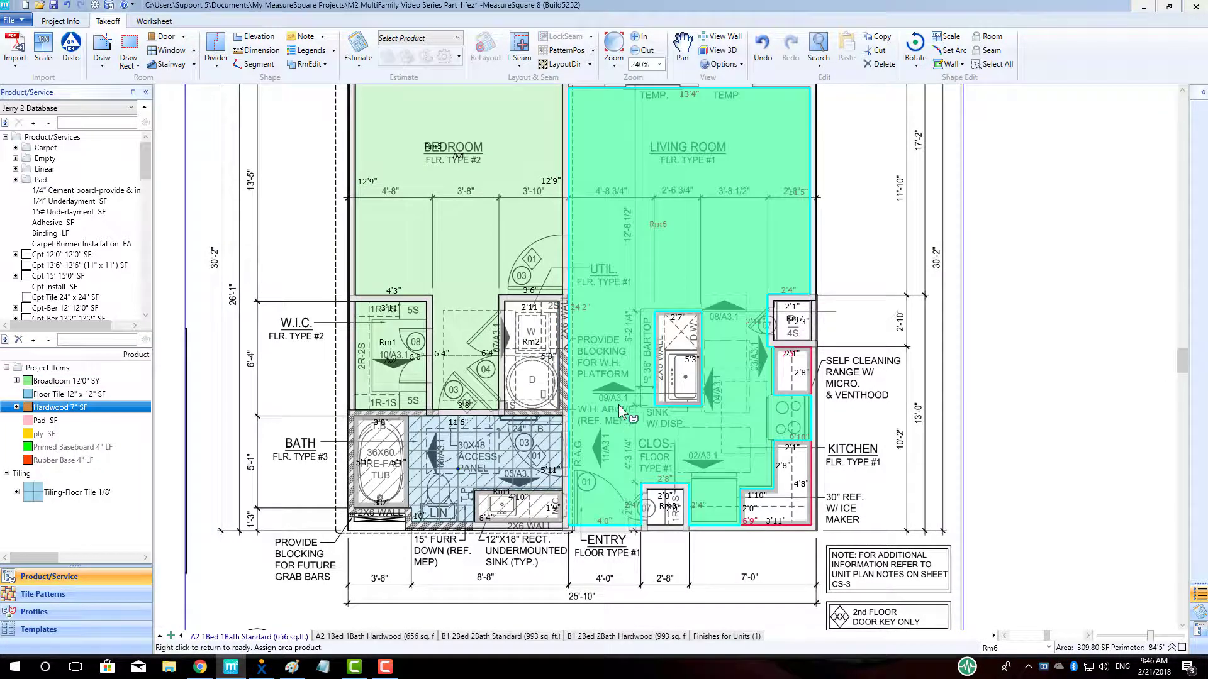
{"action": "left_click", "coordinate": [647, 418]}
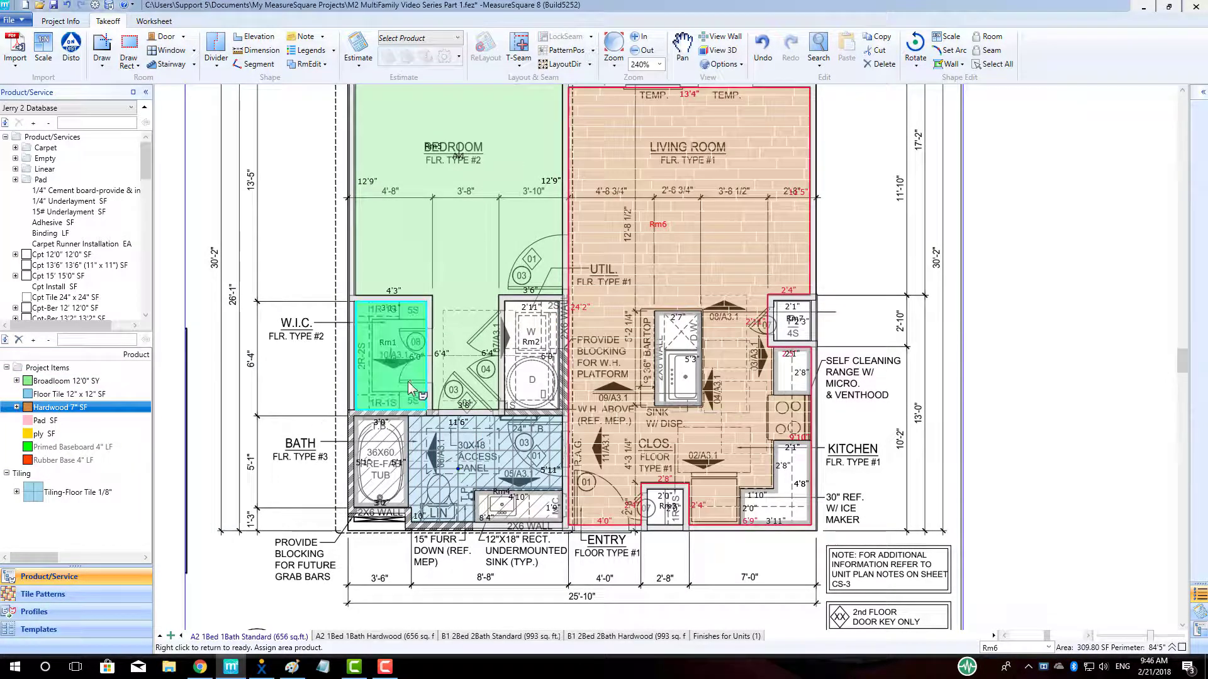
{"action": "left_click", "coordinate": [528, 378]}
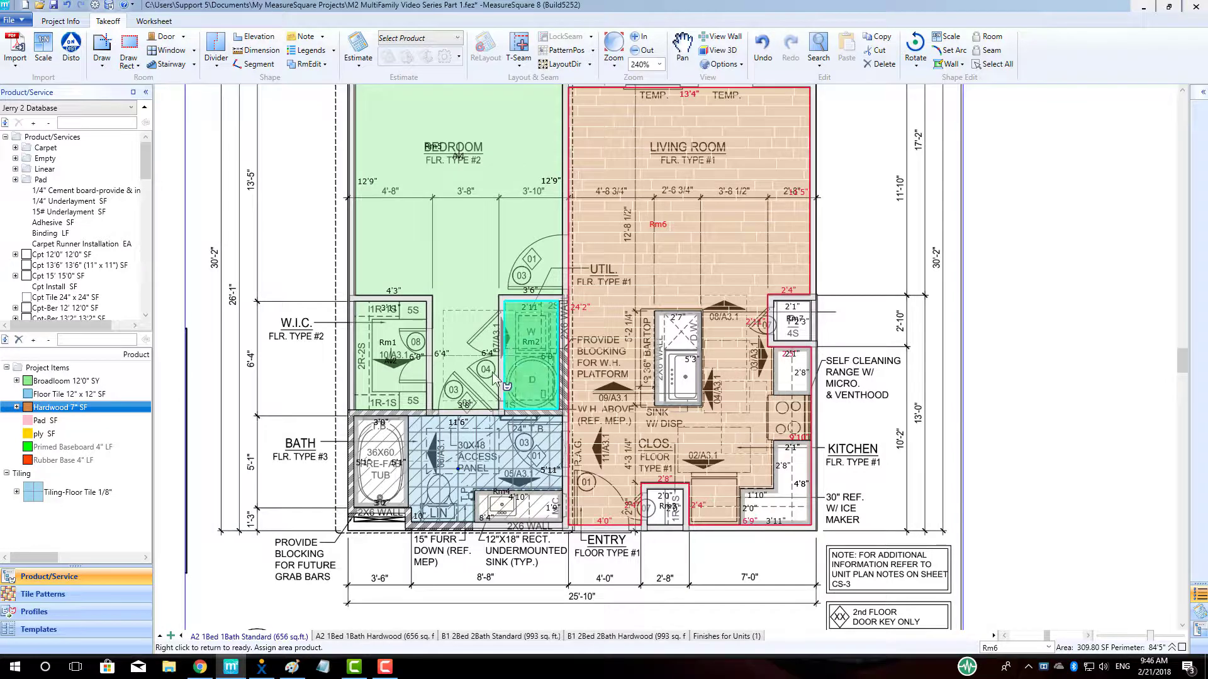
{"action": "right_click", "coordinate": [269, 379]}
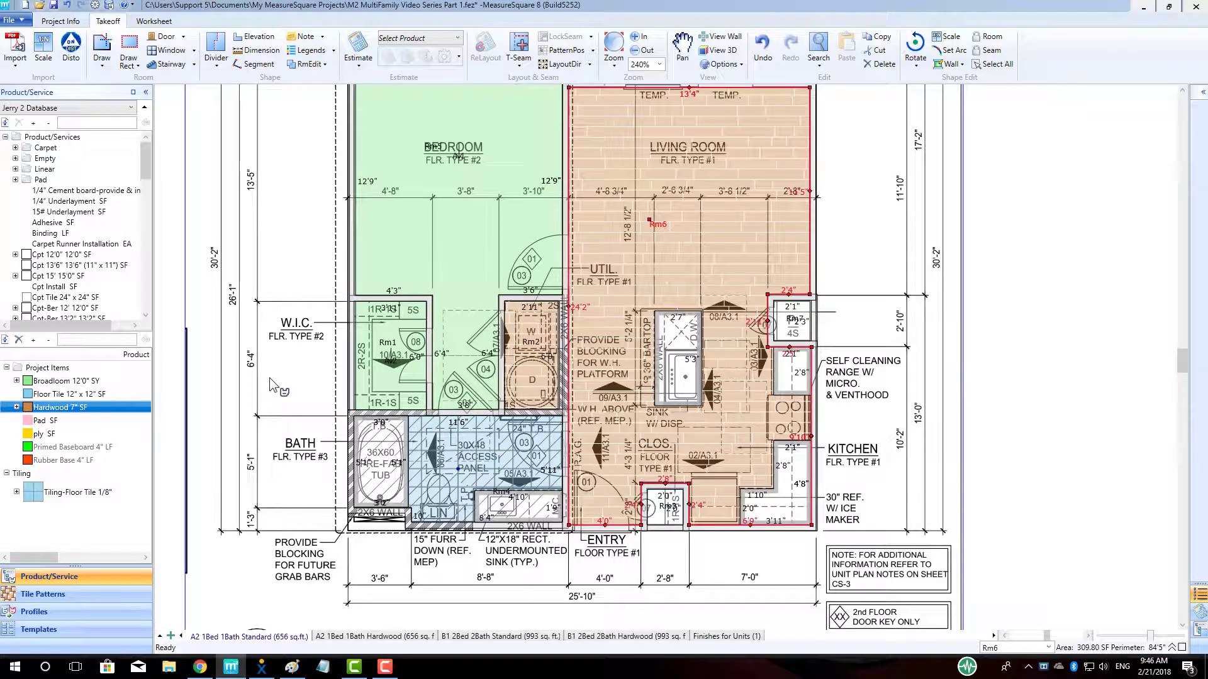
- Assign Hardwood 7" to the pantry and the entry closet
{"action": "left_click", "coordinate": [107, 408]}
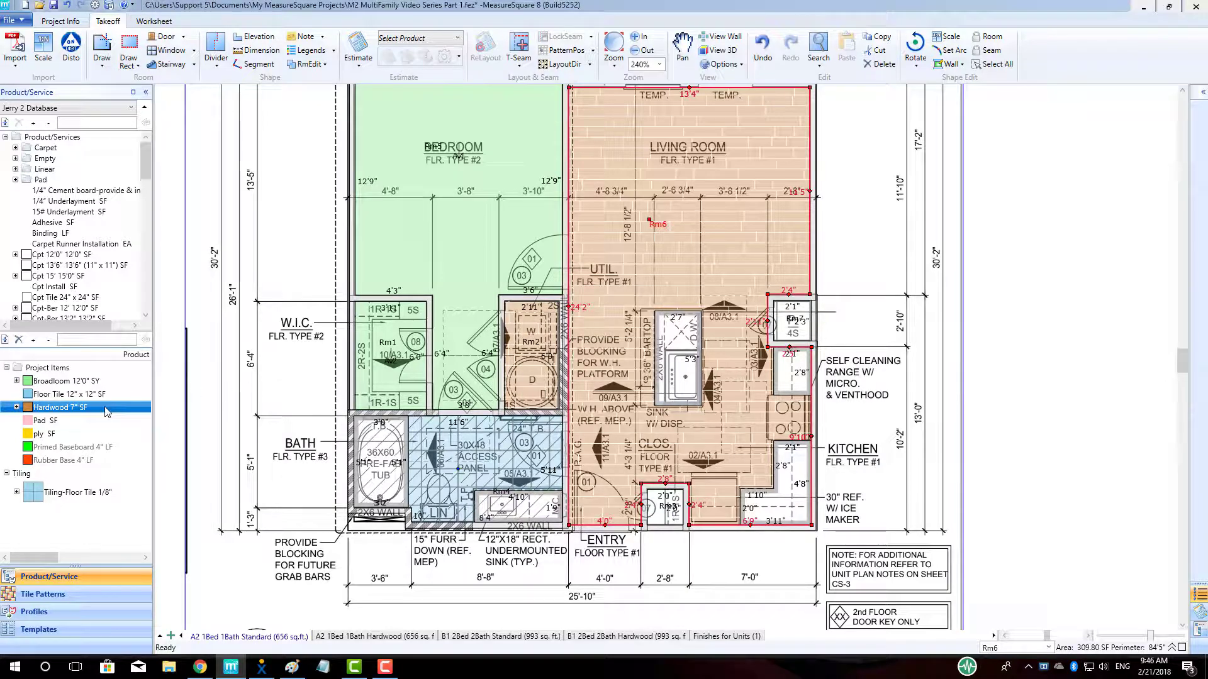
{"action": "left_click", "coordinate": [769, 326]}
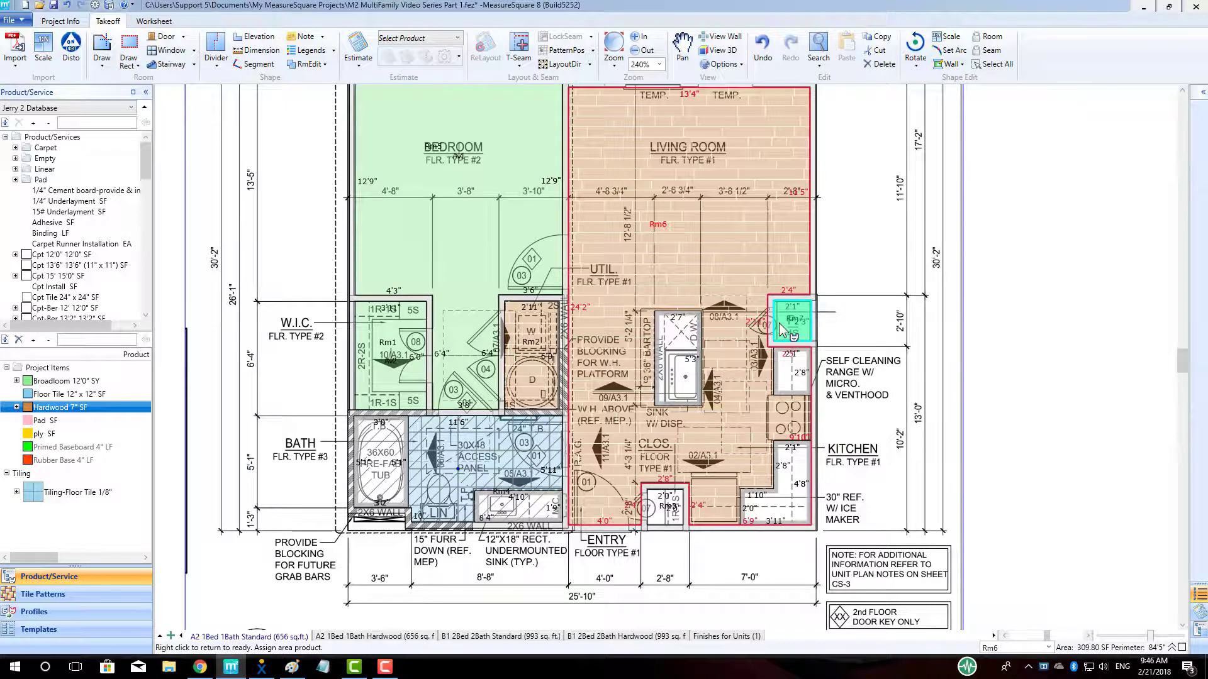
{"action": "left_click", "coordinate": [663, 513]}
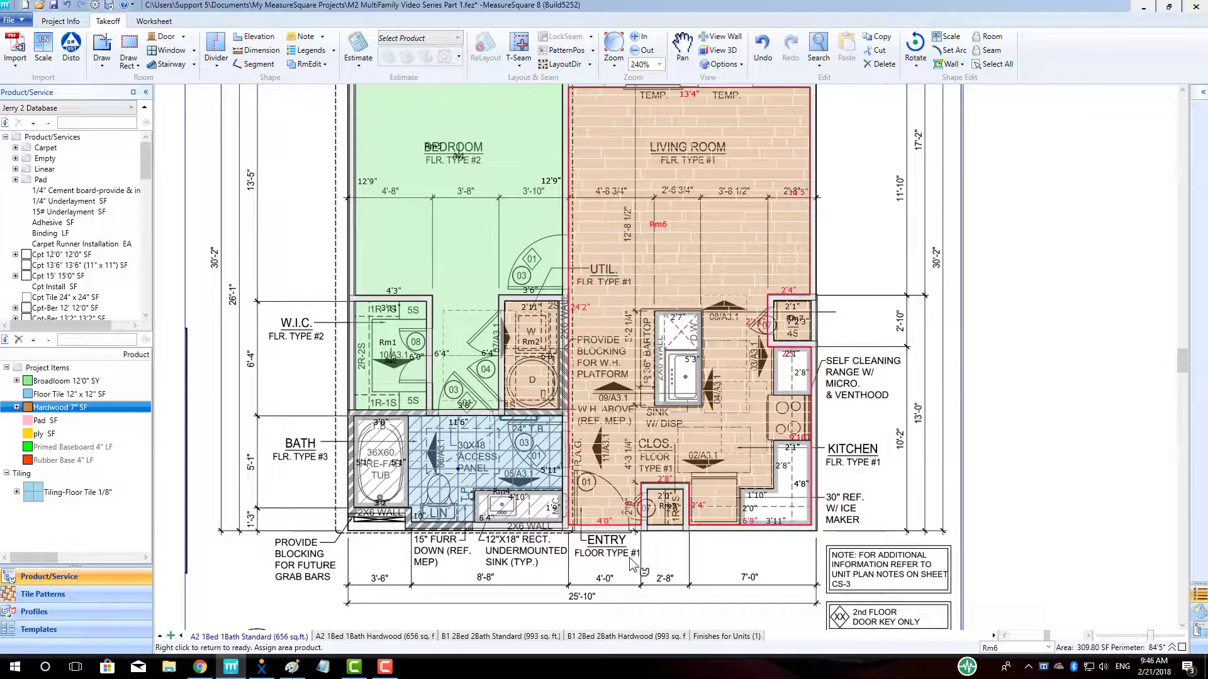
{"action": "right_click", "coordinate": [631, 563]}
- Assign Primed Baseboard 4" to the combined living room, kitchen and entry, the pantry and the entry closet
{"action": "scroll", "coordinate": [629, 560], "scroll_direction": "down", "scroll_amount": 1}
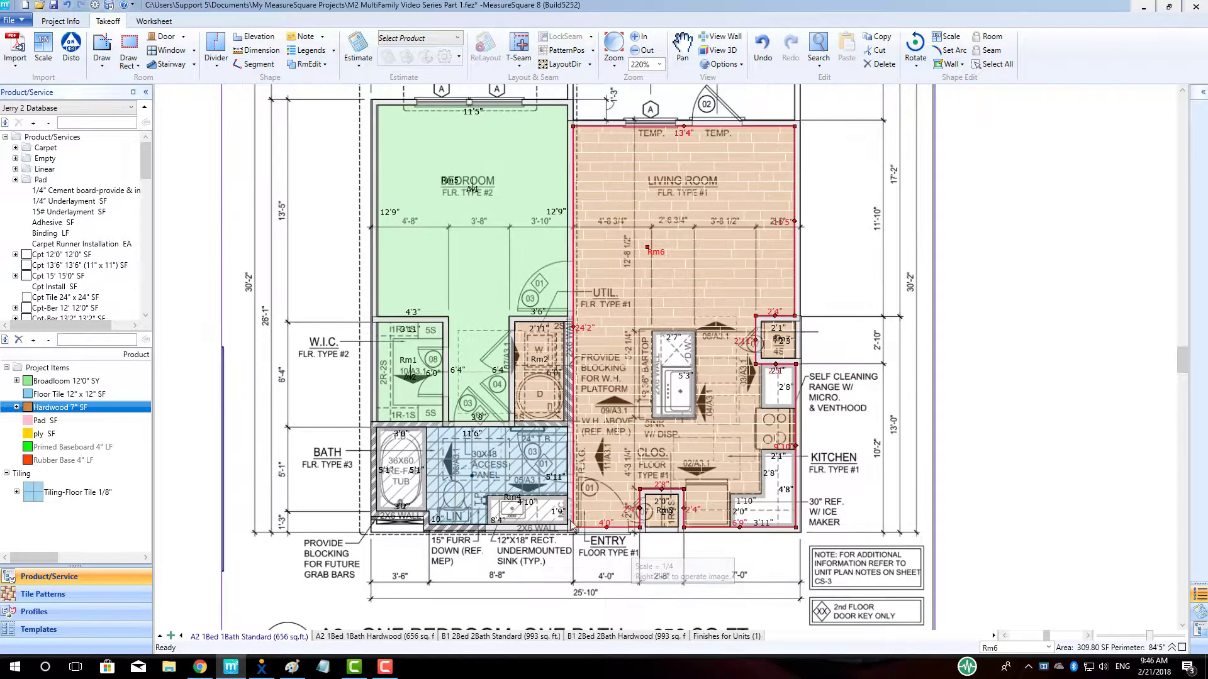
{"action": "left_click", "coordinate": [65, 447]}
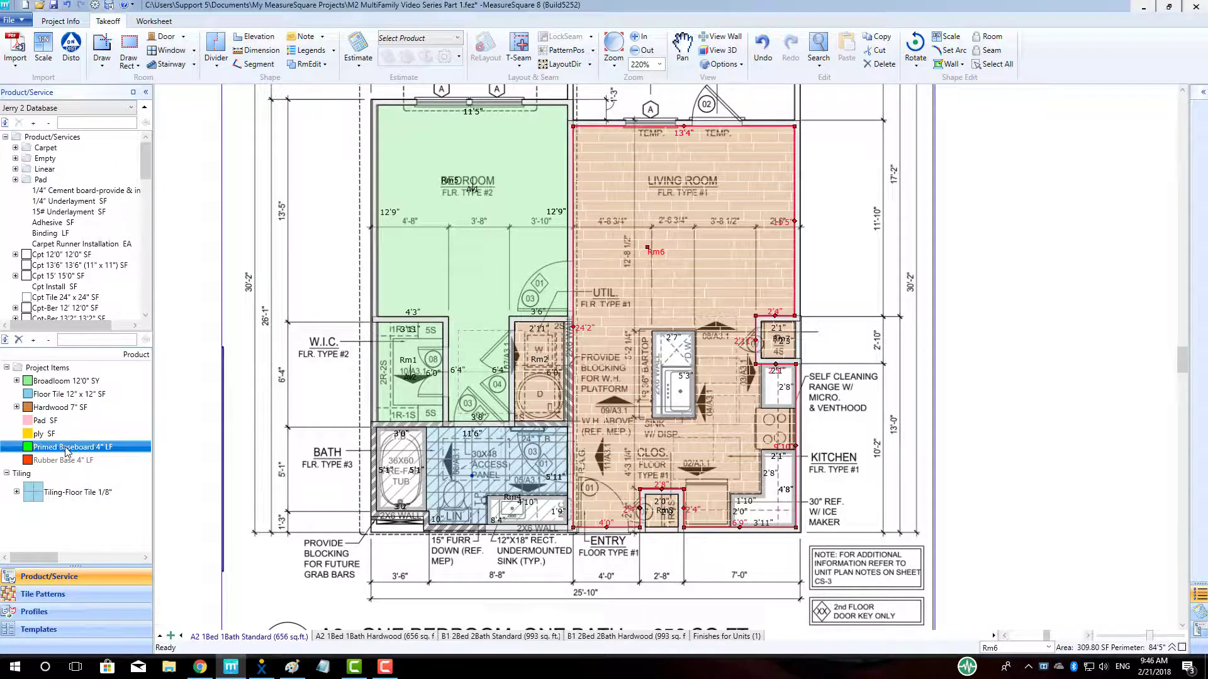
{"action": "left_click", "coordinate": [697, 274]}
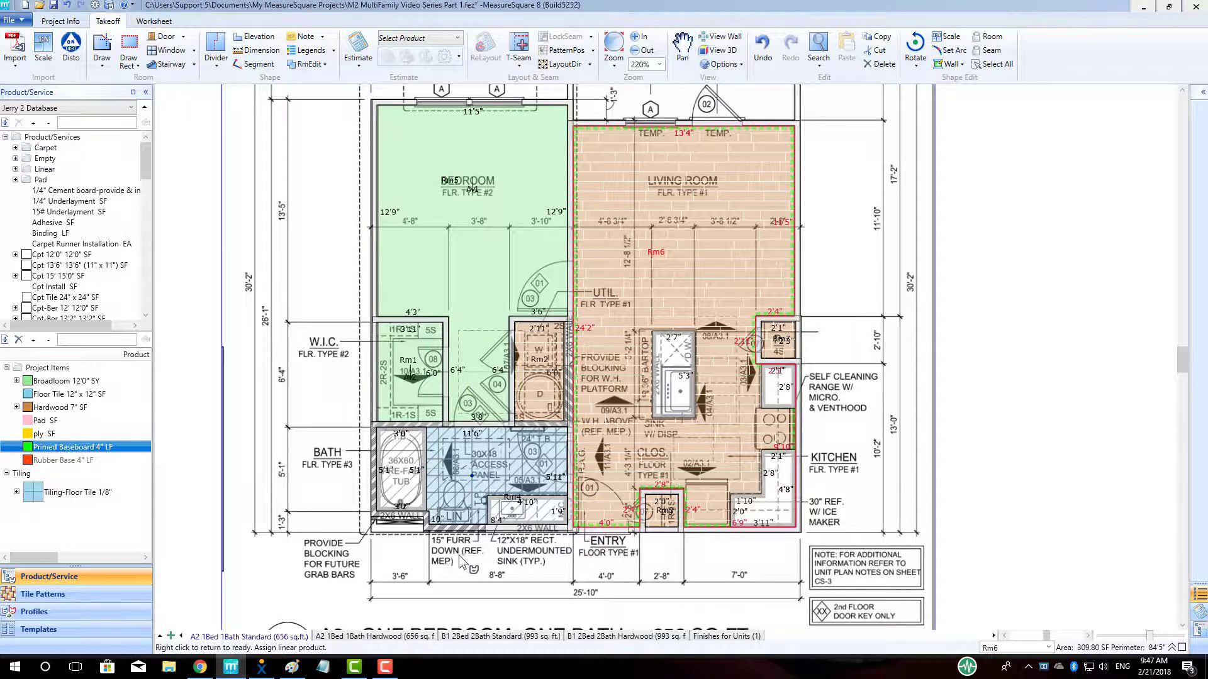
{"action": "left_click", "coordinate": [663, 516]}
{"action": "right_click", "coordinate": [457, 561]}
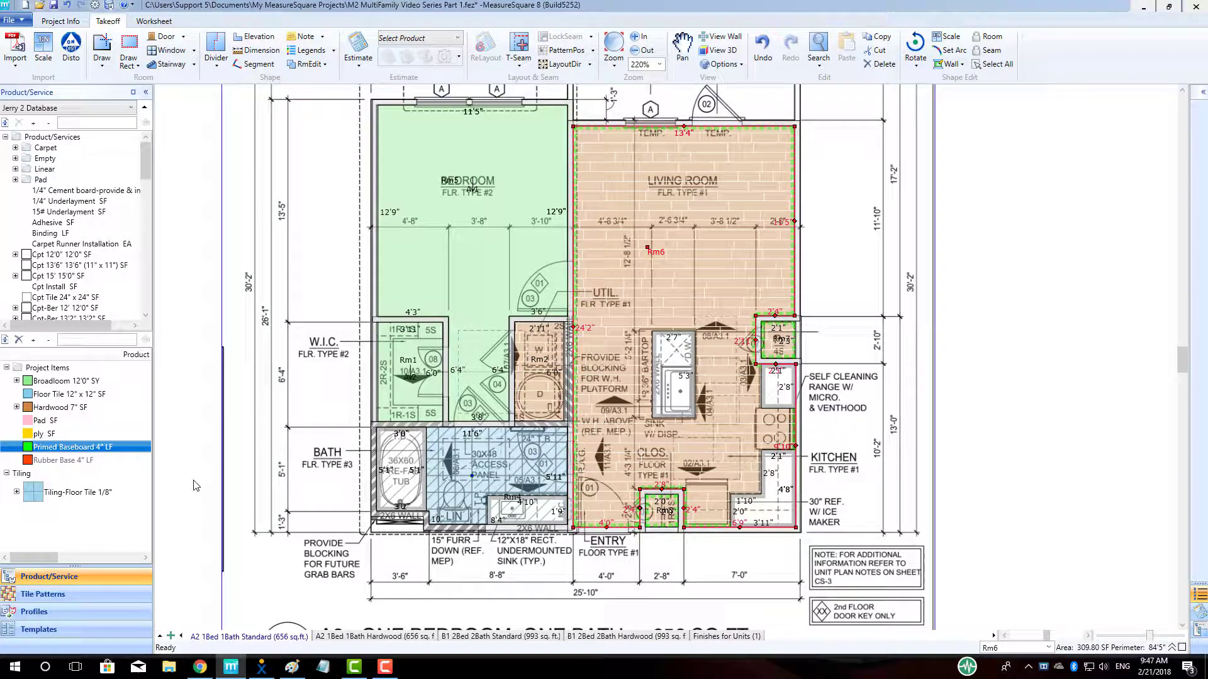
- Assign Rubber Base 4" to the bedroom and the W.I.C
{"action": "left_click", "coordinate": [56, 460]}
{"action": "left_click", "coordinate": [428, 228]}
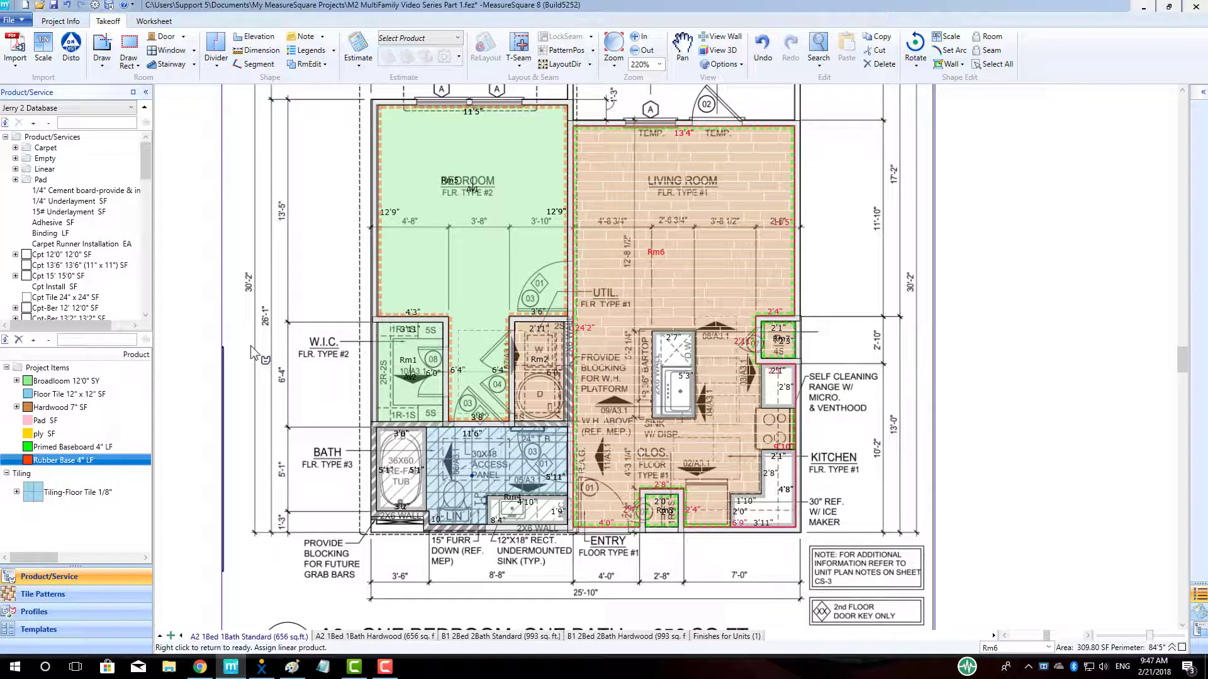
{"action": "left_click", "coordinate": [411, 366]}
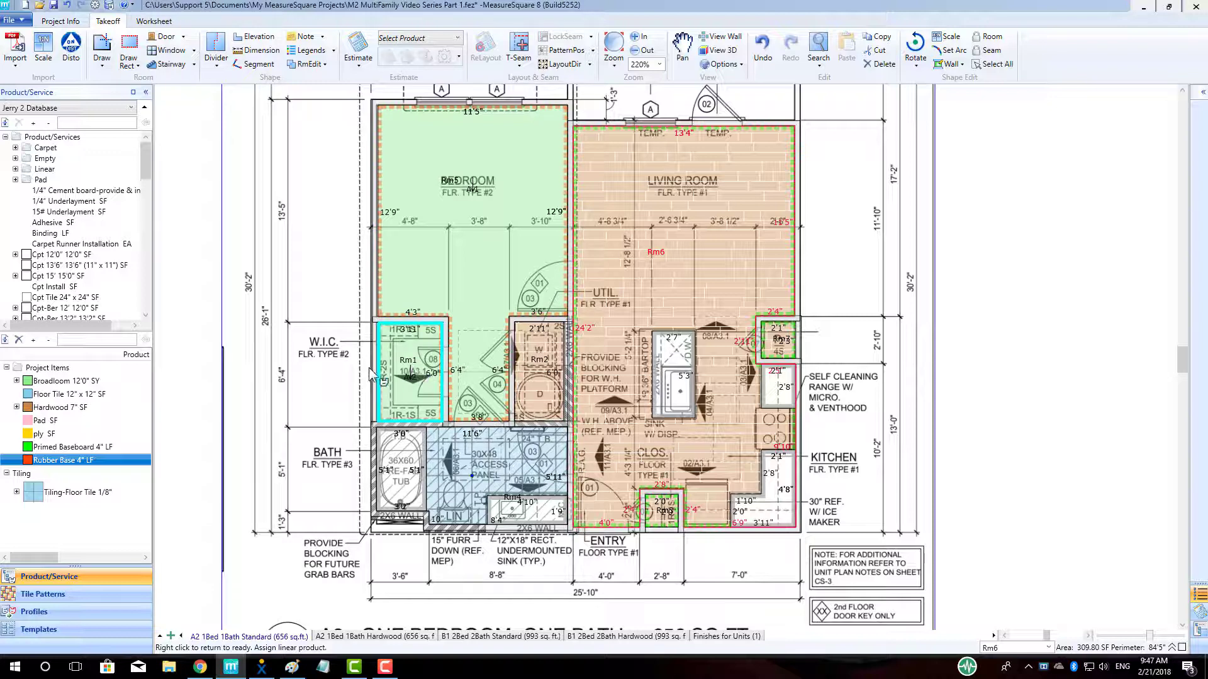
{"action": "right_click", "coordinate": [266, 380]}
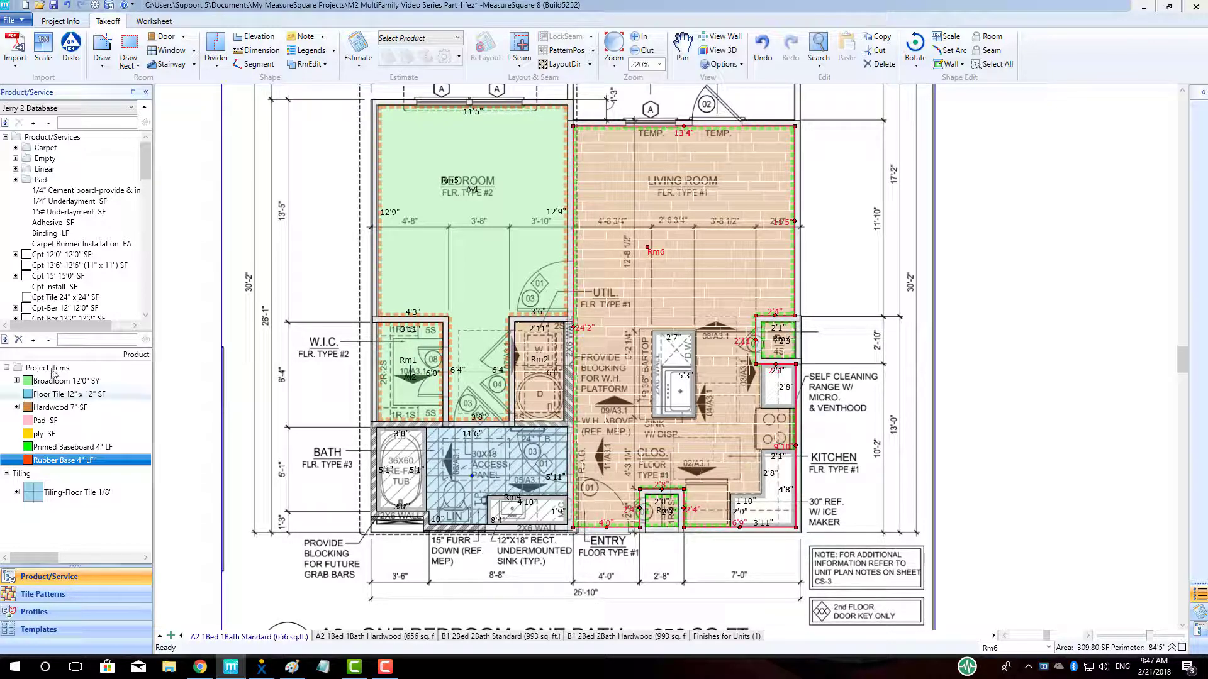
- Assign Primed Baseboard 4" to the utility closet and the bathroom
{"action": "left_click", "coordinate": [63, 447]}
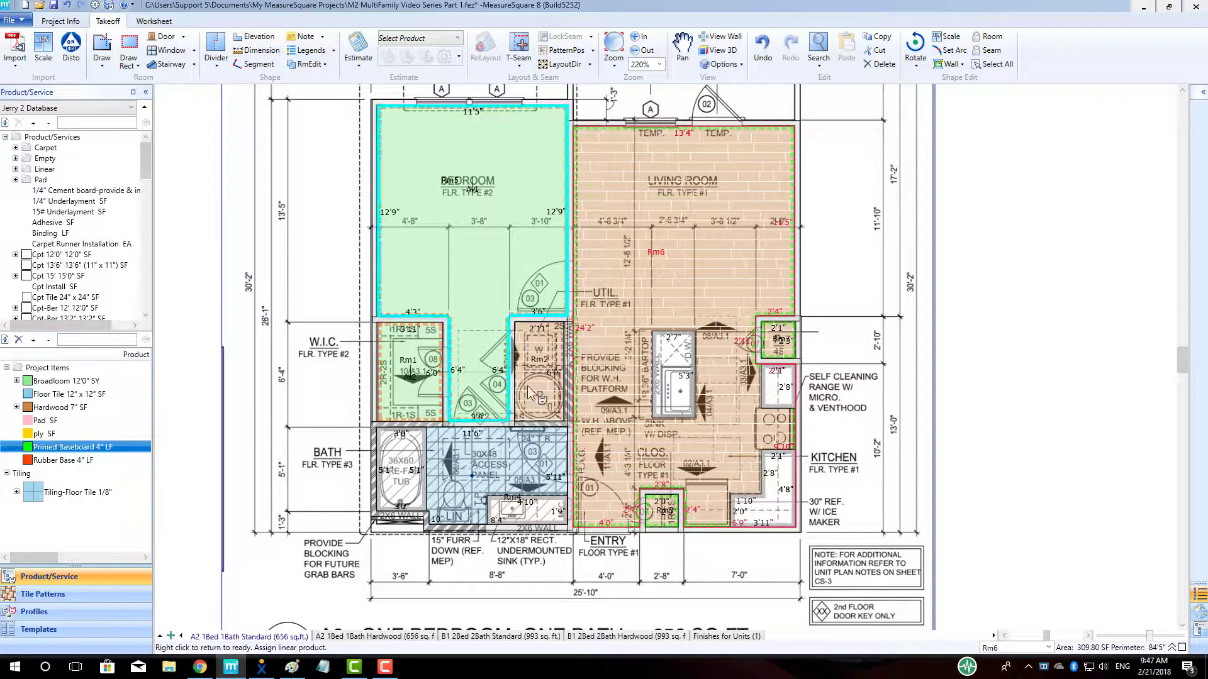
{"action": "left_click", "coordinate": [450, 497]}
{"action": "right_click", "coordinate": [262, 409]}
{"action": "scroll", "coordinate": [458, 546], "scroll_direction": "up", "scroll_amount": 2}
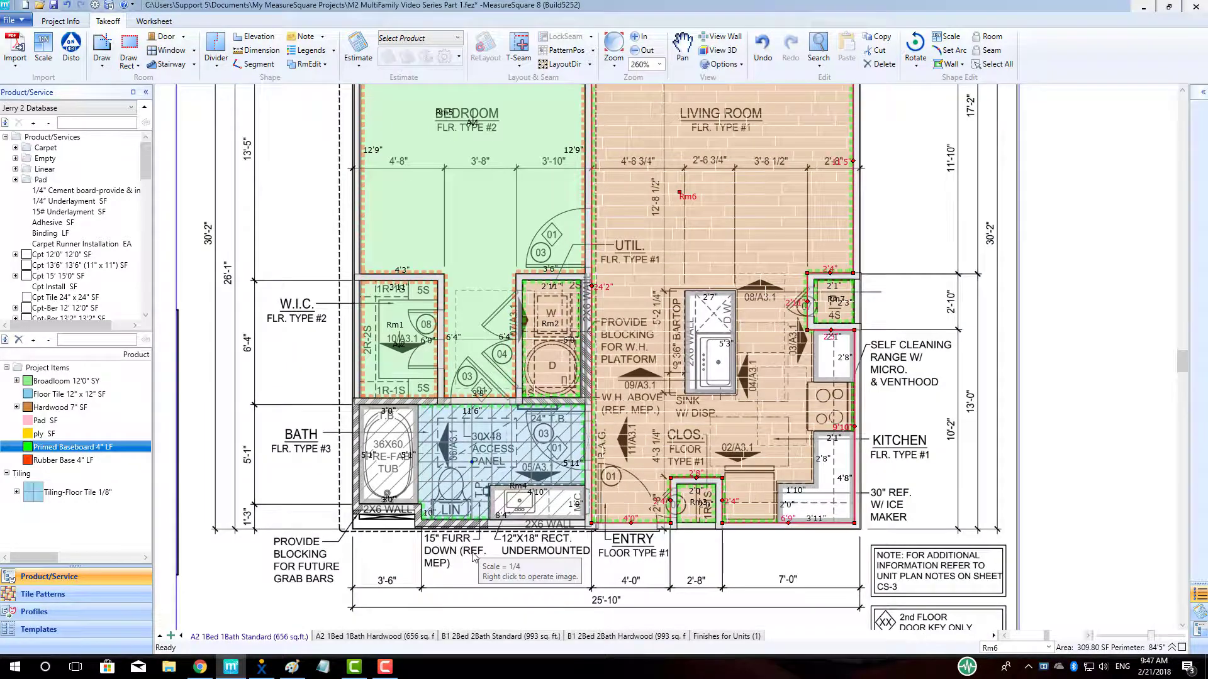
{"action": "scroll", "coordinate": [474, 557], "scroll_direction": "down", "scroll_amount": 2}
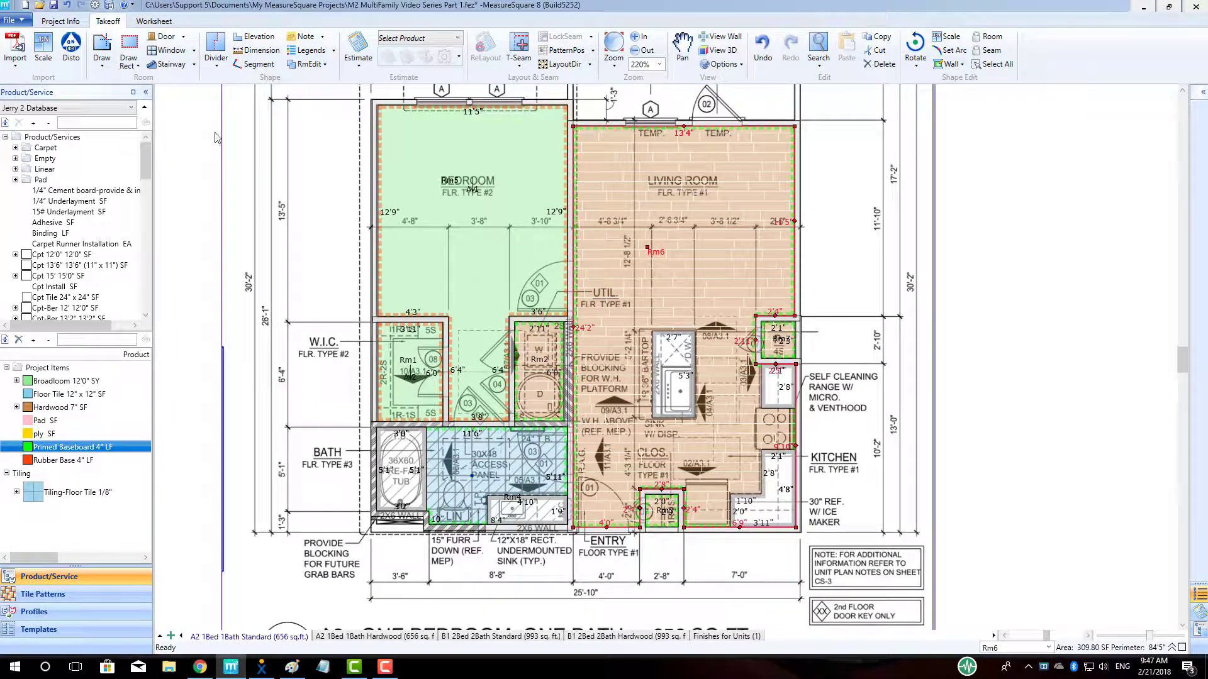
- Add 3'0" wide NoLeaf doors to the bathroom, one toward the bedroom and one toward the entry
{"action": "left_click", "coordinate": [162, 37]}
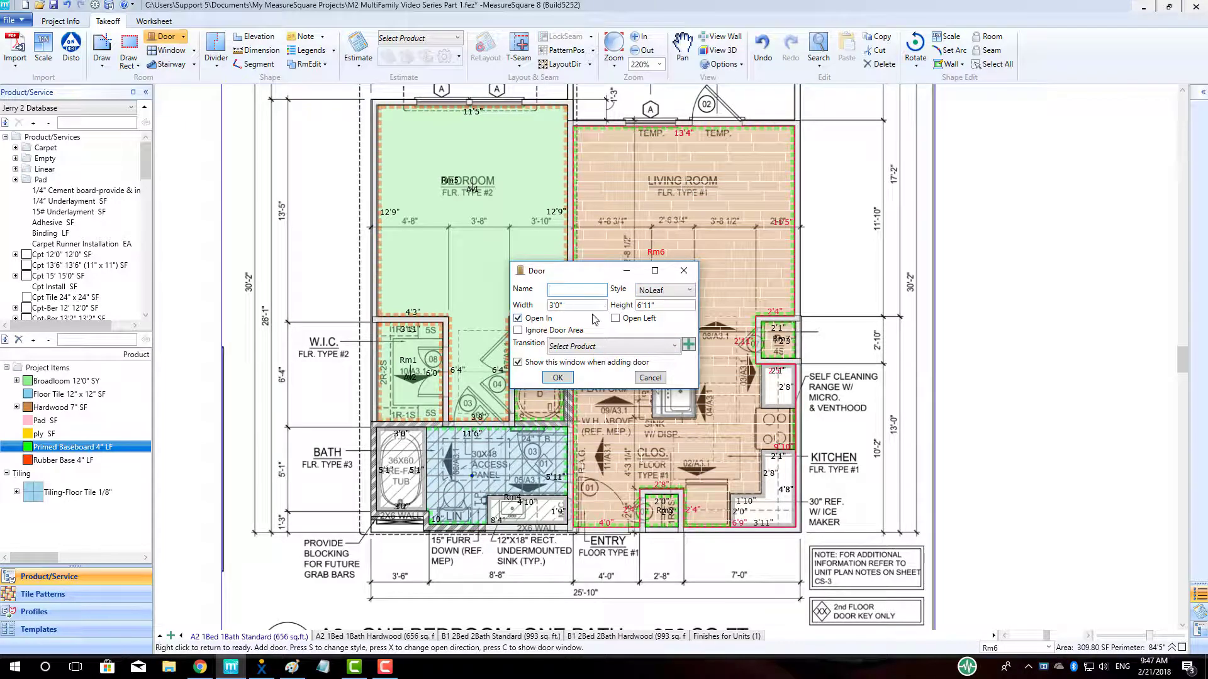
{"action": "left_click", "coordinate": [557, 378]}
{"action": "scroll", "coordinate": [465, 422], "scroll_direction": "up", "scroll_amount": 4}
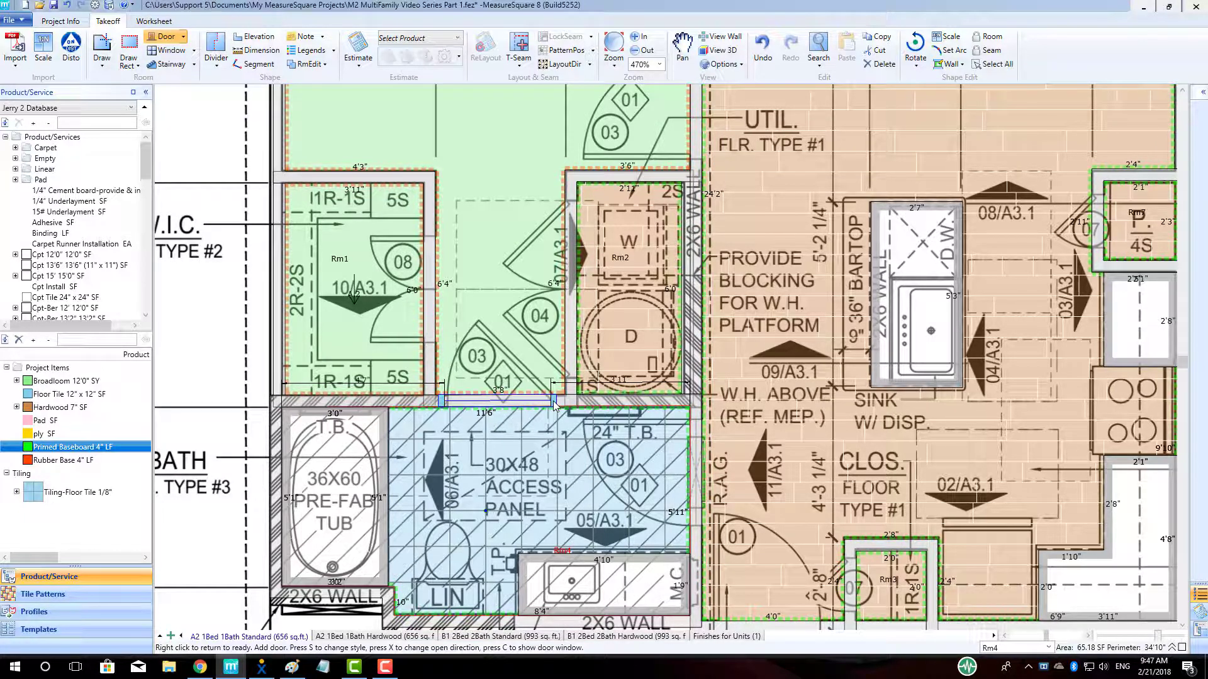
{"action": "left_click", "coordinate": [555, 405]}
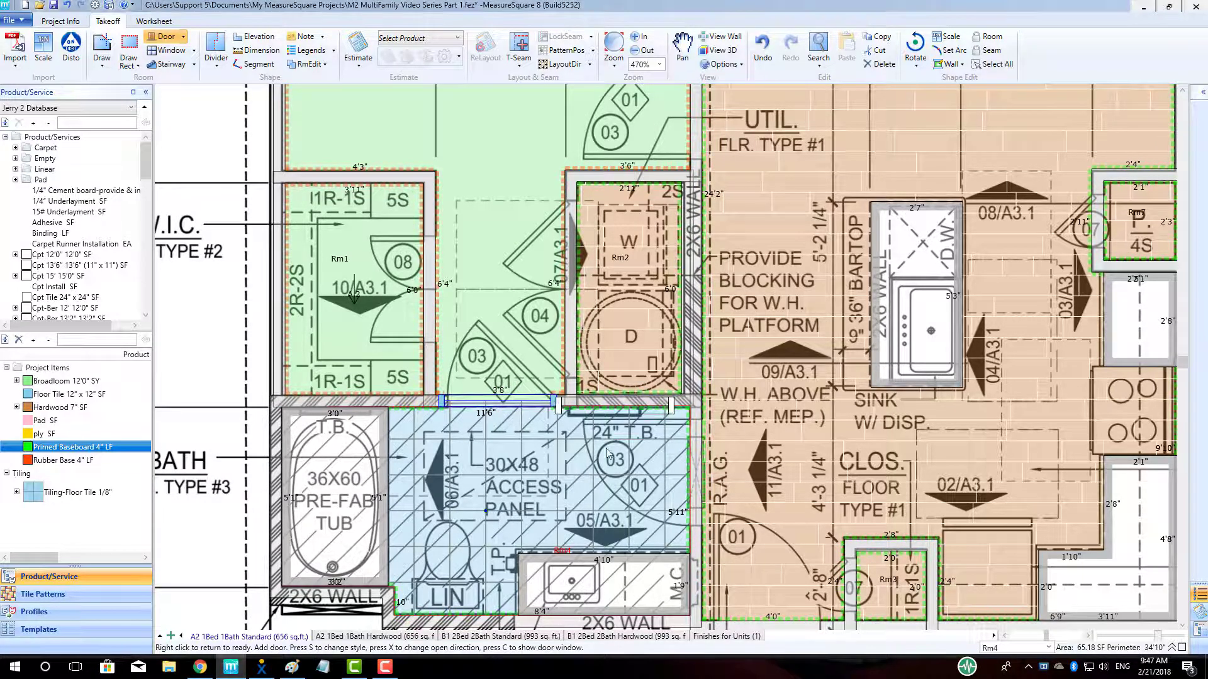
{"action": "left_click", "coordinate": [692, 530]}
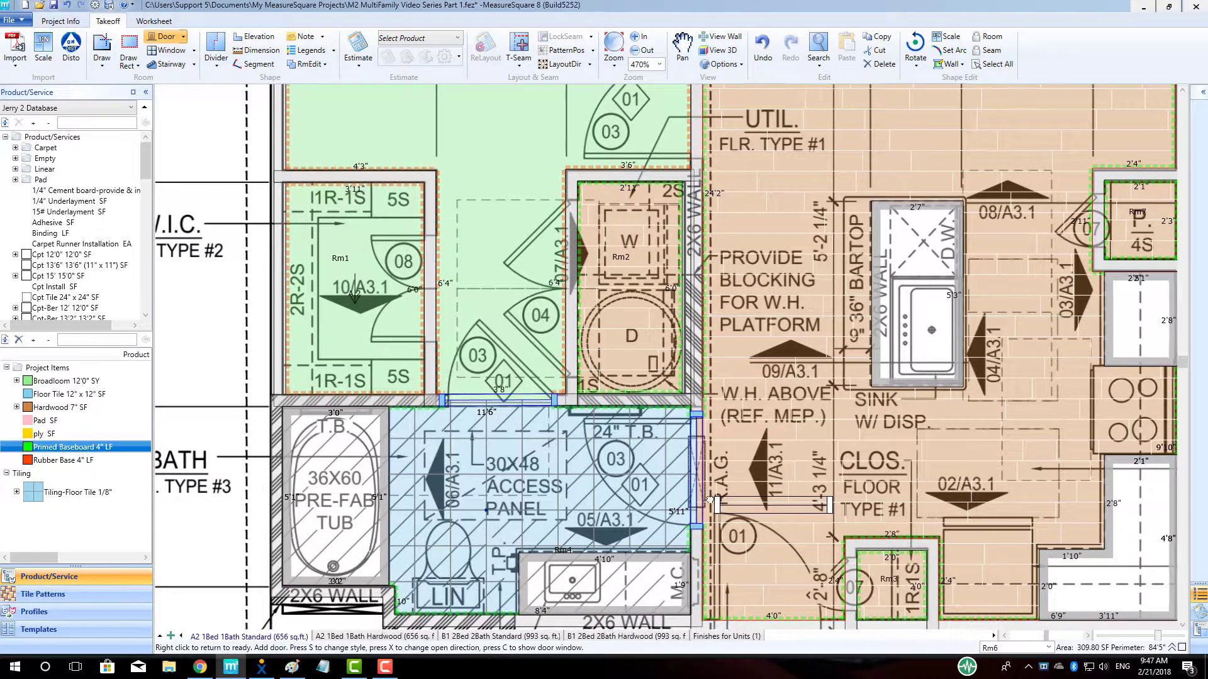
- Add matching doors at the unit entry, between the bedroom and living room, and from the living room to the patio
{"action": "middle_click_drag", "start_coordinate": [738, 619], "coordinate": [596, 481]}
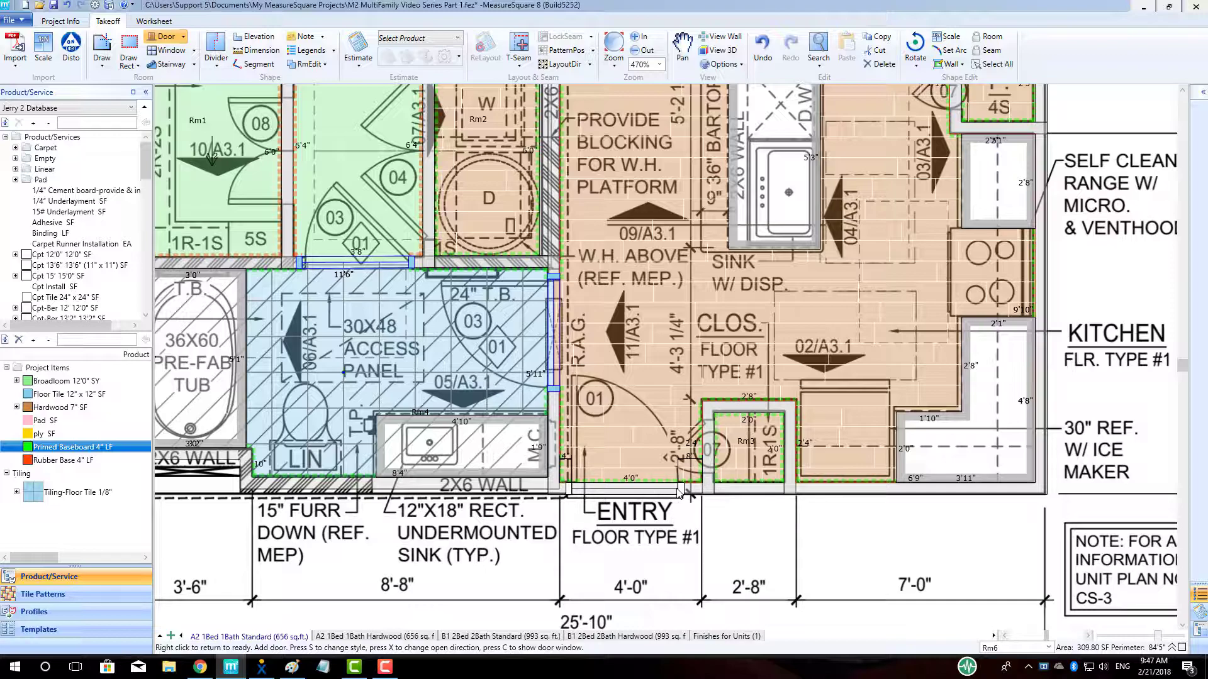
{"action": "scroll", "coordinate": [692, 465], "scroll_direction": "down", "scroll_amount": 3}
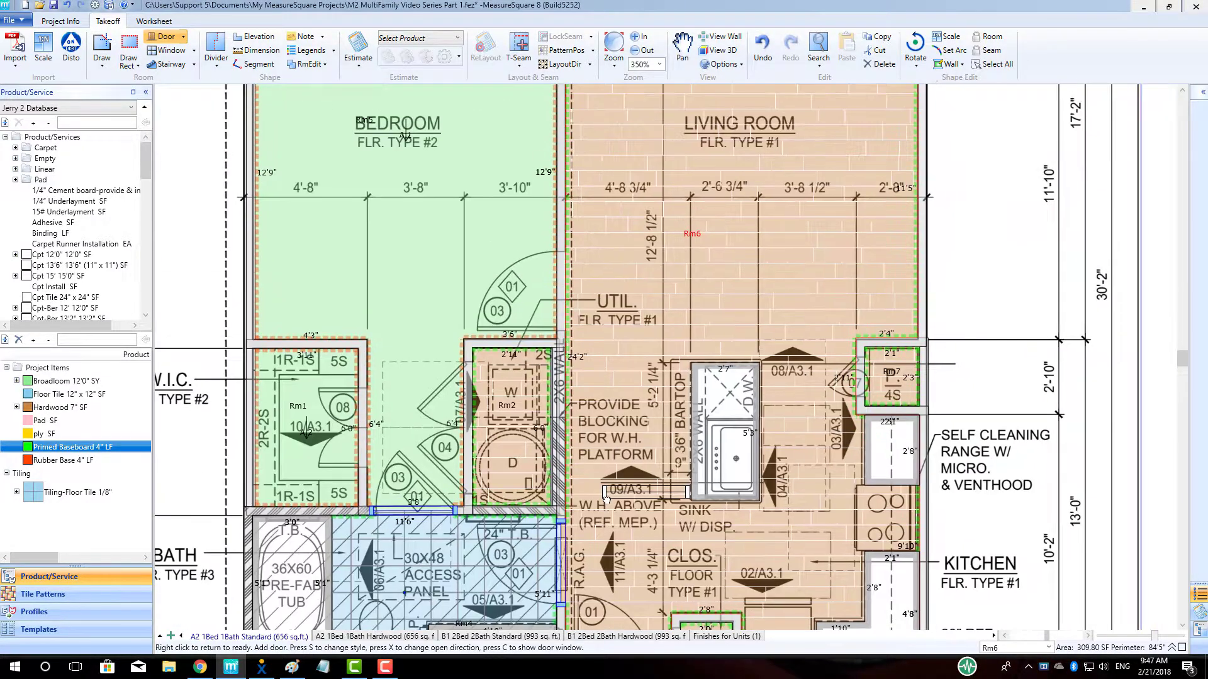
{"action": "scroll", "coordinate": [556, 314], "scroll_direction": "up", "scroll_amount": 4}
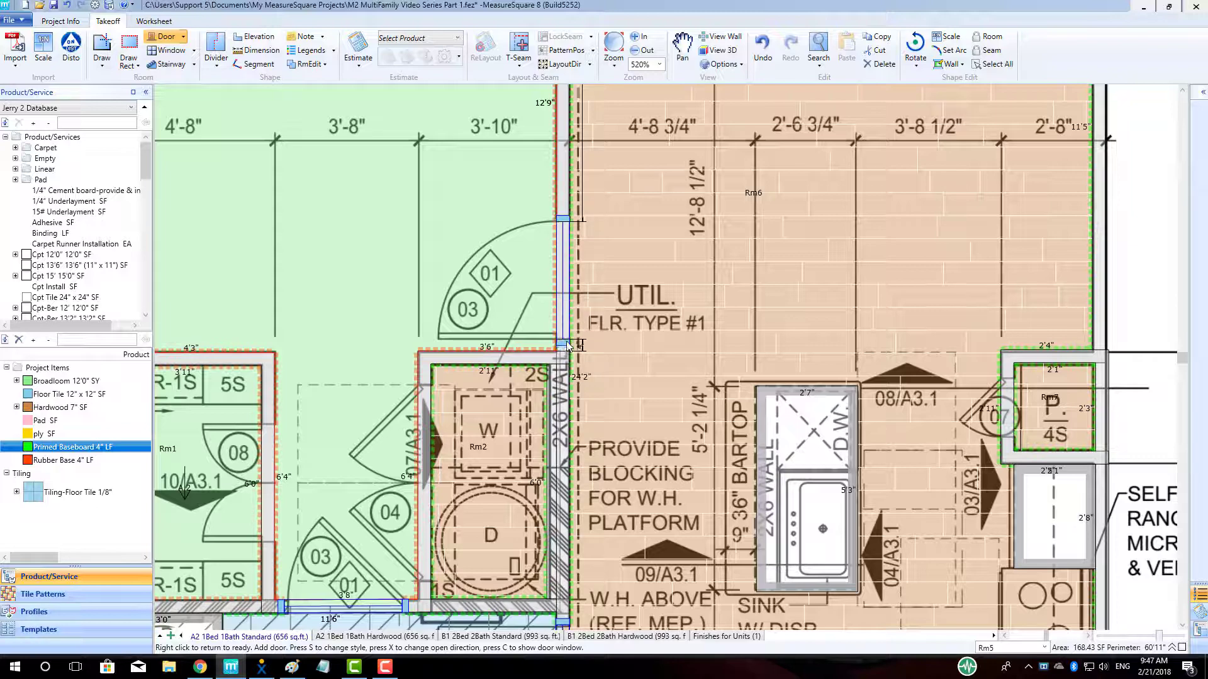
{"action": "scroll", "coordinate": [613, 316], "scroll_direction": "down", "scroll_amount": 7}
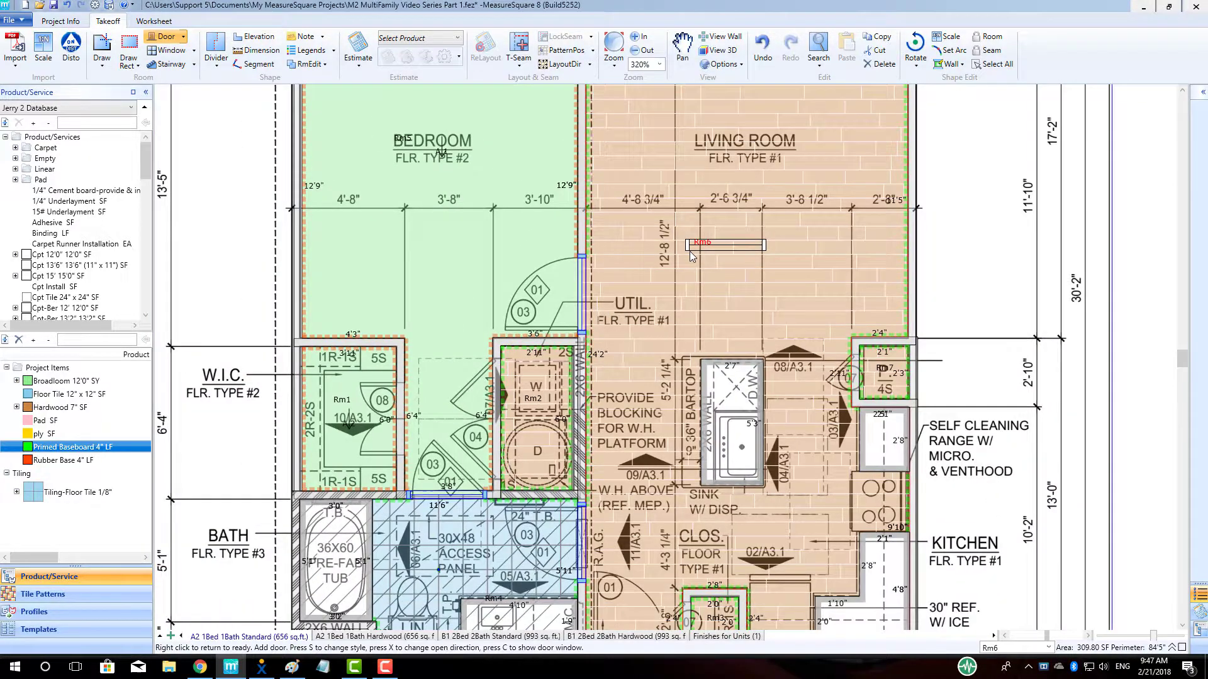
{"action": "scroll", "coordinate": [710, 202], "scroll_direction": "up", "scroll_amount": 5}
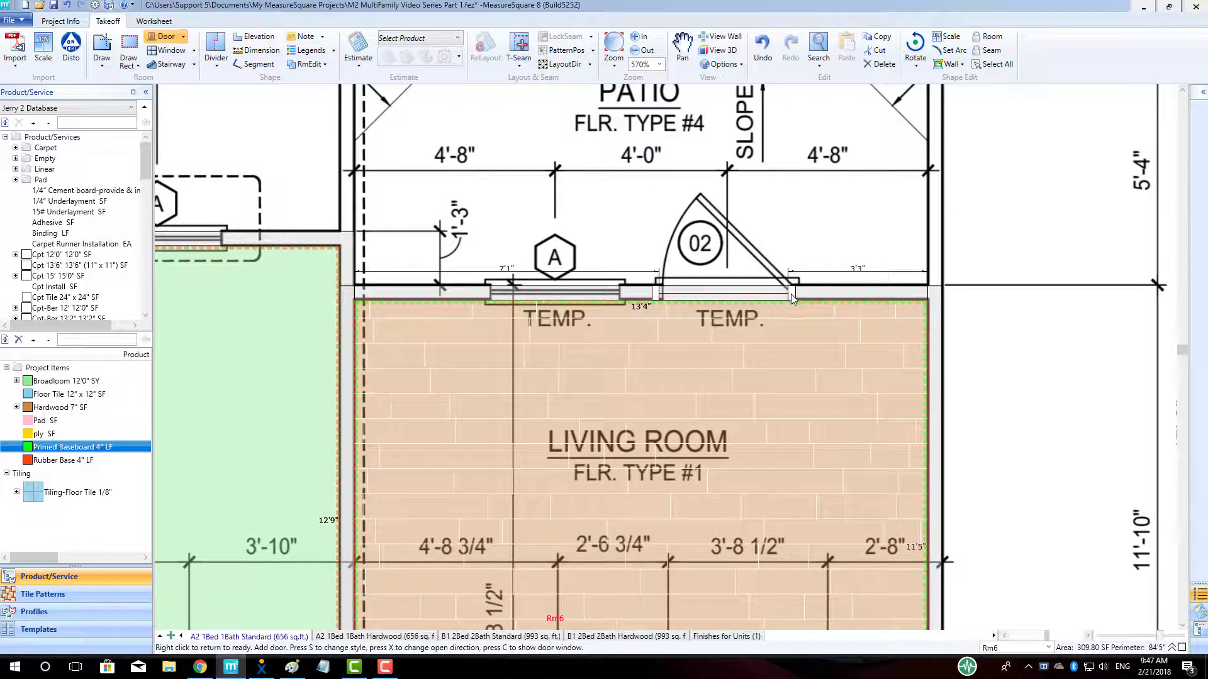
{"action": "left_click", "coordinate": [793, 295]}
{"action": "scroll", "coordinate": [793, 298], "scroll_direction": "down", "scroll_amount": 5}
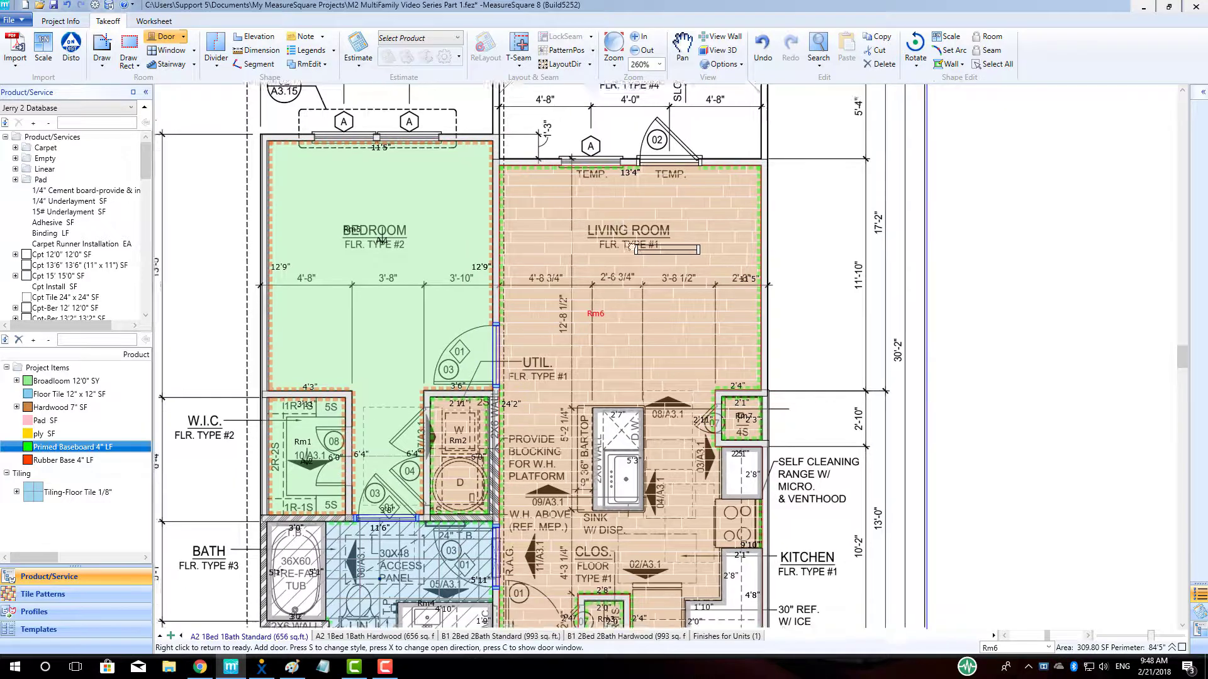
{"action": "right_click", "coordinate": [819, 394]}
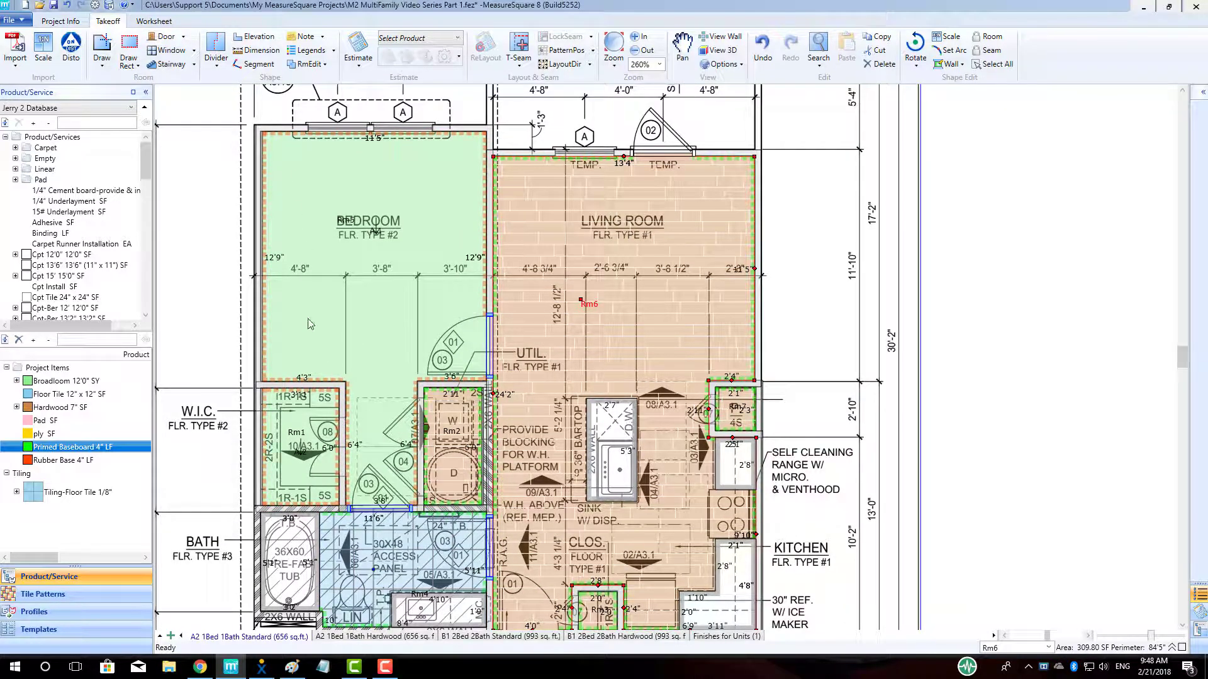
- Use Takeoff Door to trace the door openings of the W.I.C. and the utility closet along their walls
{"action": "left_click", "coordinate": [166, 36]}
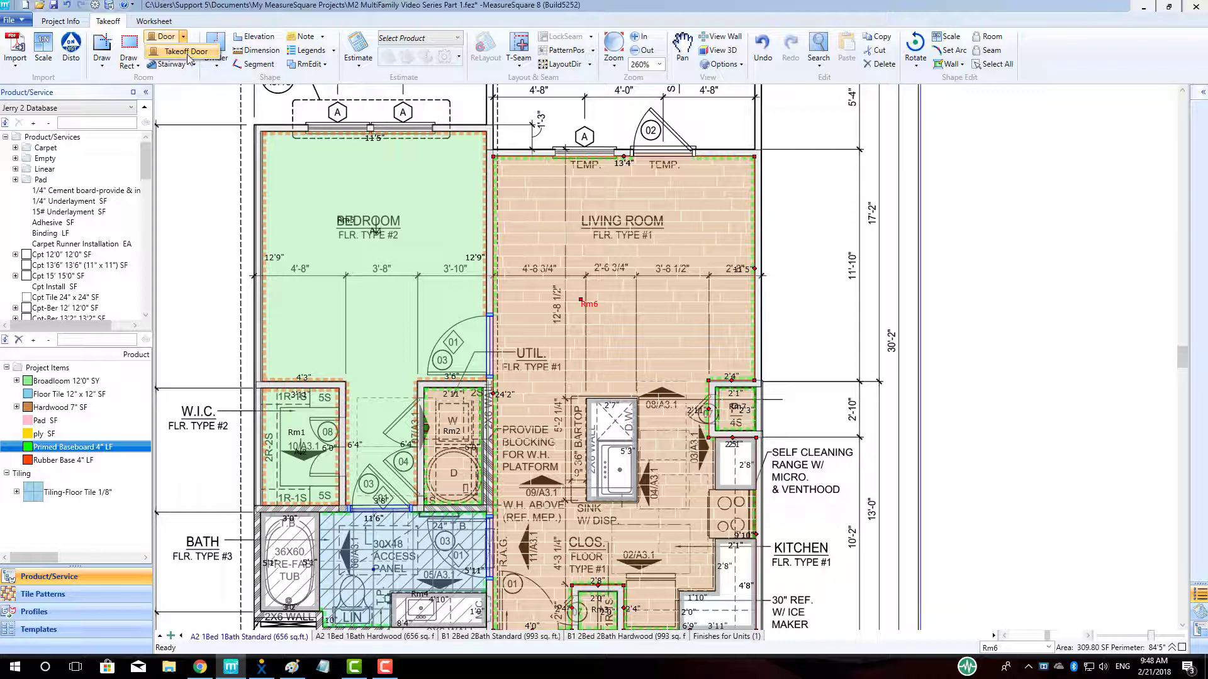
{"action": "scroll", "coordinate": [362, 452], "scroll_direction": "up", "scroll_amount": 5}
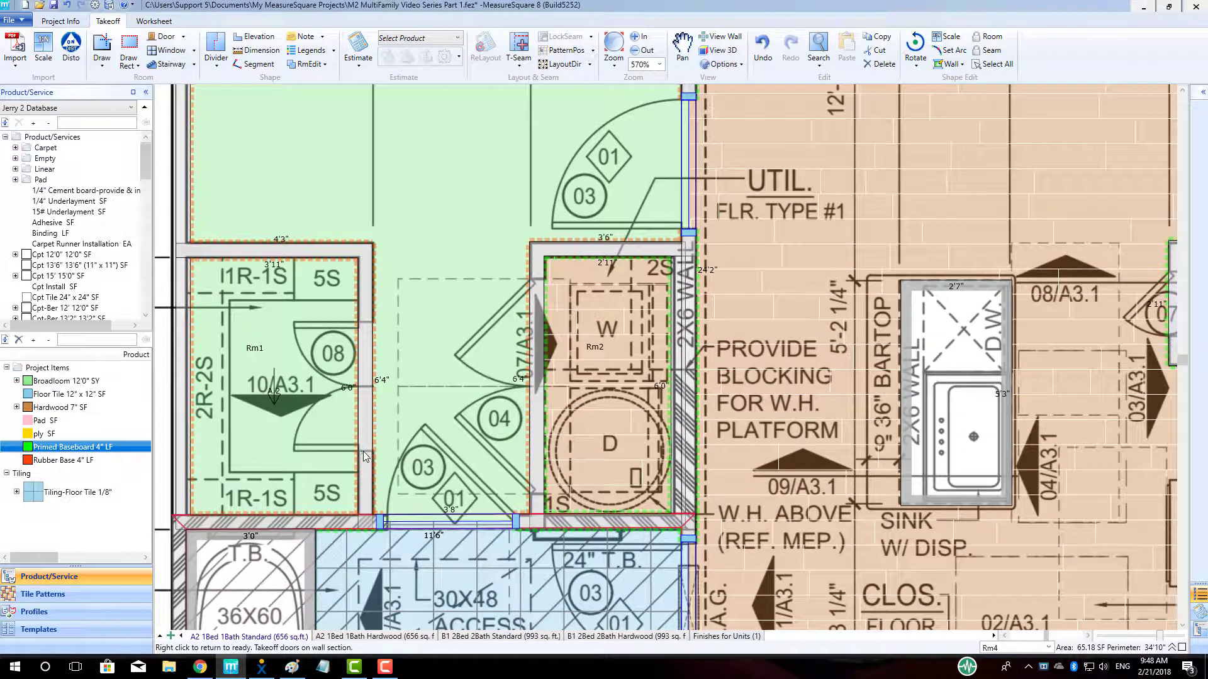
{"action": "left_click_drag", "start_coordinate": [365, 451], "coordinate": [366, 319]}
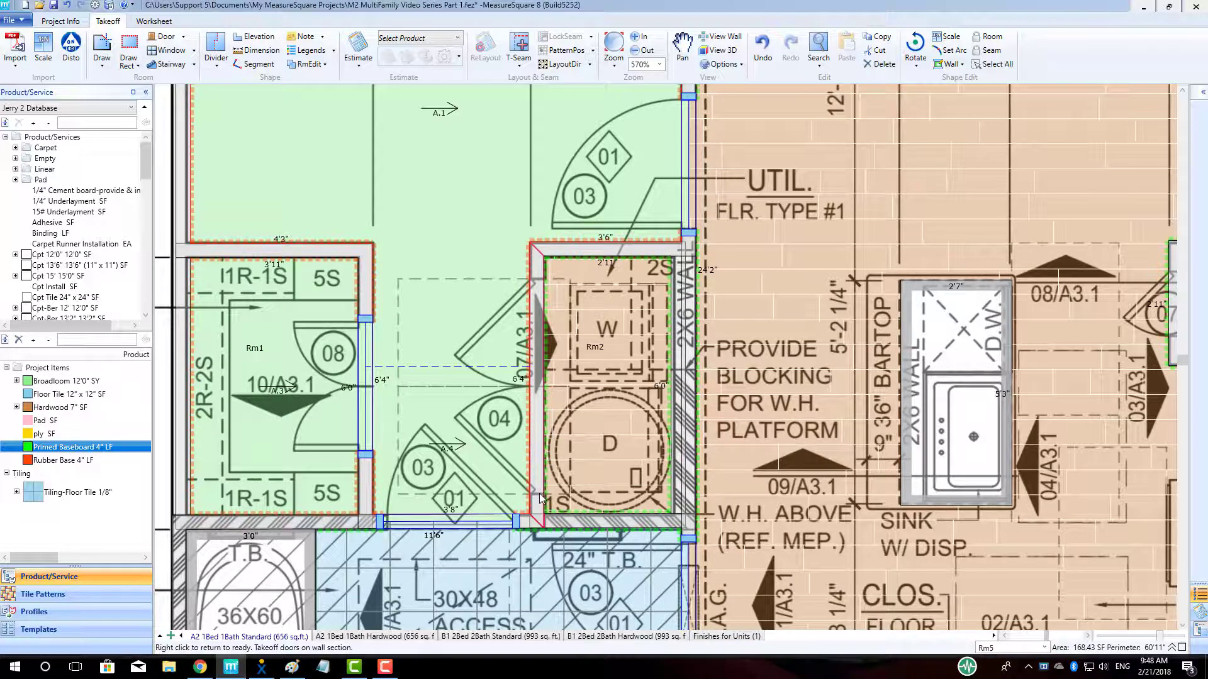
{"action": "left_click_drag", "start_coordinate": [539, 496], "coordinate": [535, 282]}
- Trace the door openings of the entry closet and the pantry with Takeoff Door
{"action": "scroll", "coordinate": [482, 369], "scroll_direction": "down", "scroll_amount": 3}
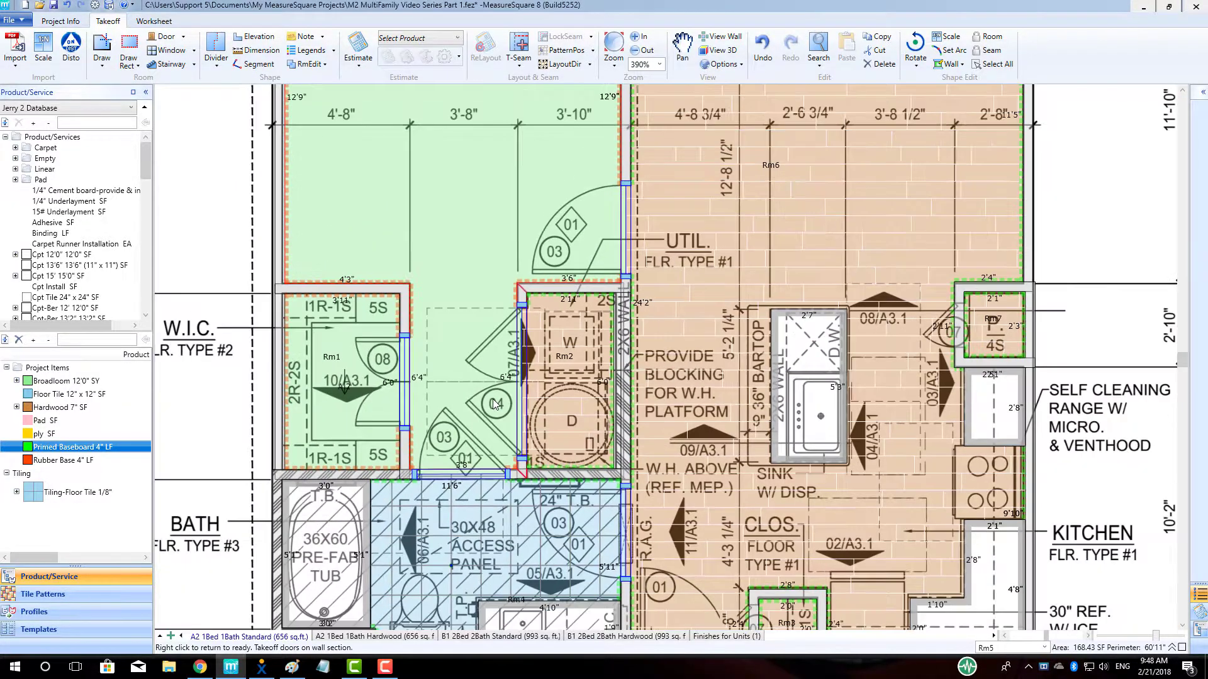
{"action": "middle_click_drag", "start_coordinate": [496, 404], "coordinate": [440, 295]}
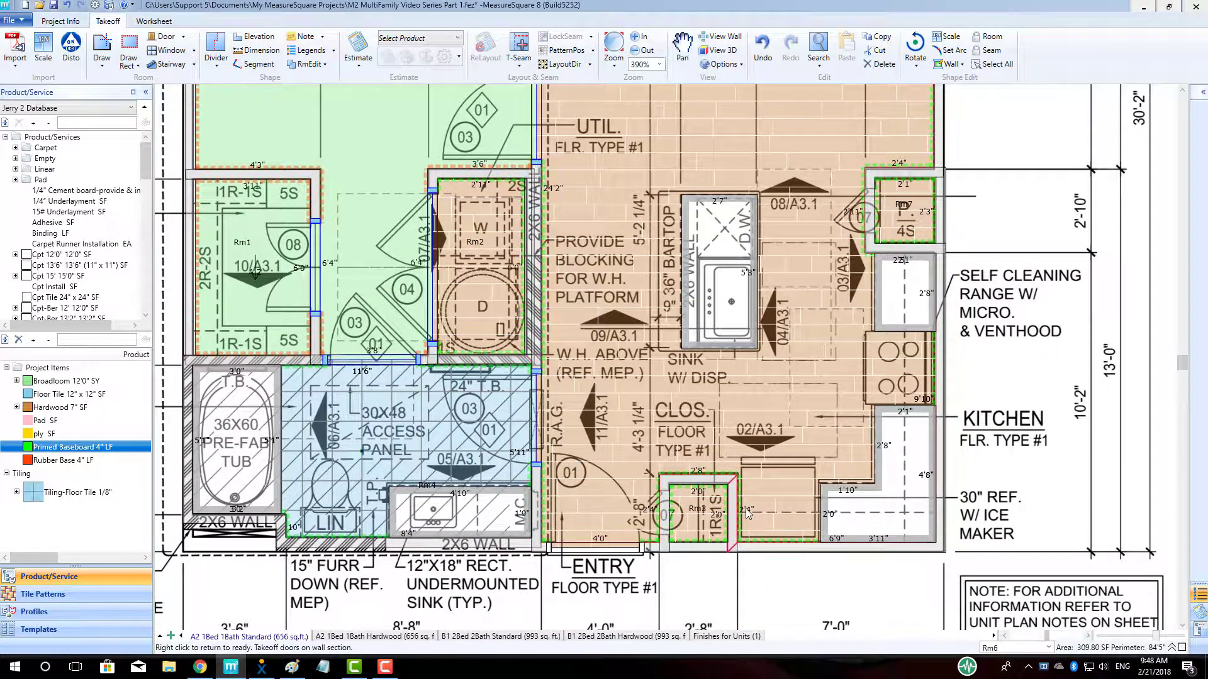
{"action": "scroll", "coordinate": [716, 500], "scroll_direction": "up", "scroll_amount": 2}
{"action": "scroll", "coordinate": [716, 501], "scroll_direction": "up", "scroll_amount": 2}
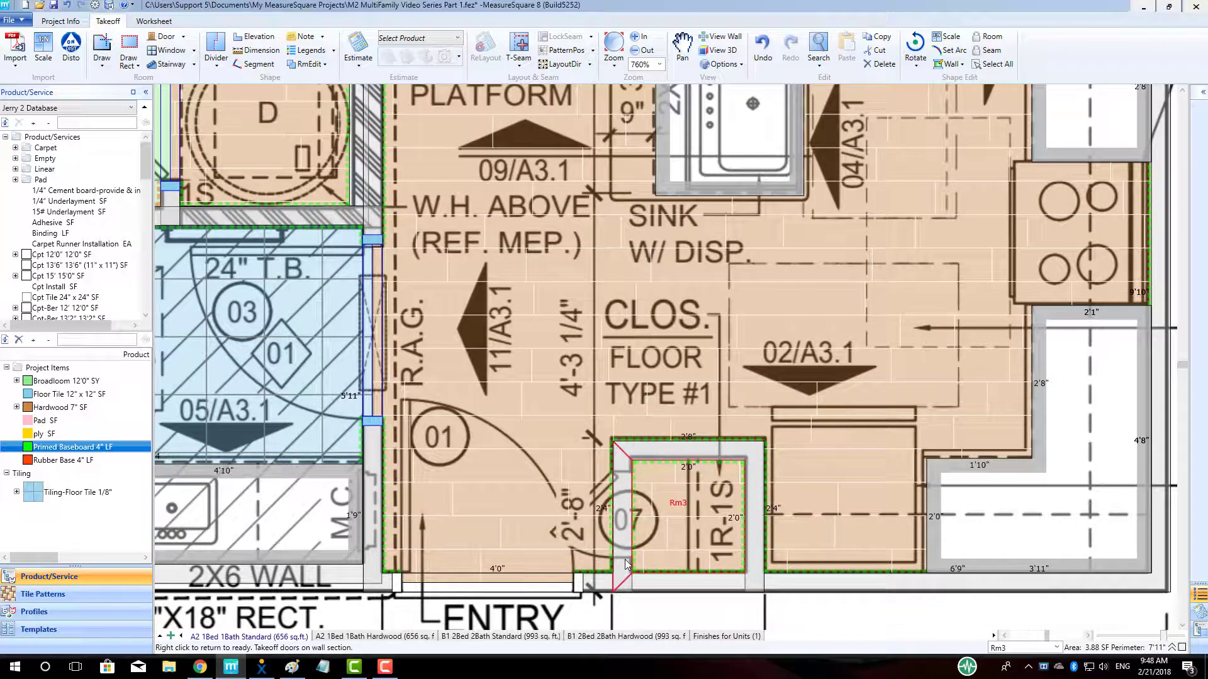
{"action": "left_click_drag", "start_coordinate": [627, 558], "coordinate": [620, 469]}
{"action": "scroll", "coordinate": [622, 467], "scroll_direction": "down", "scroll_amount": 1}
{"action": "middle_click_drag", "start_coordinate": [748, 328], "coordinate": [649, 491]}
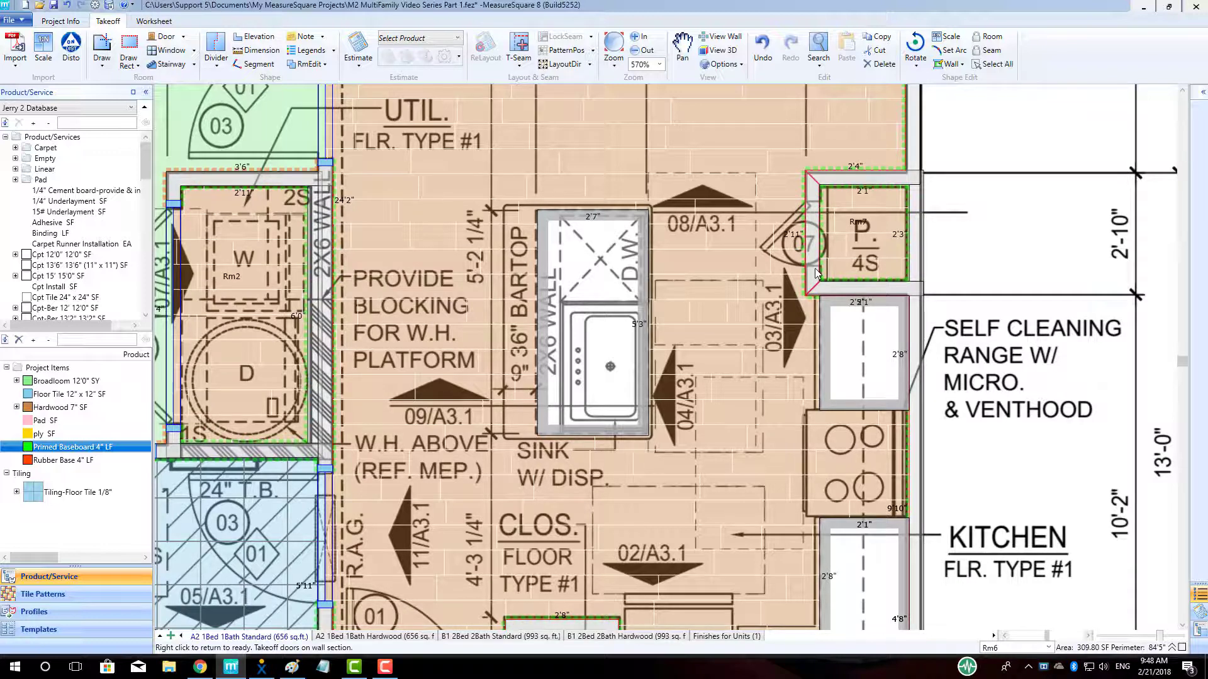
{"action": "left_click_drag", "start_coordinate": [816, 268], "coordinate": [811, 200]}
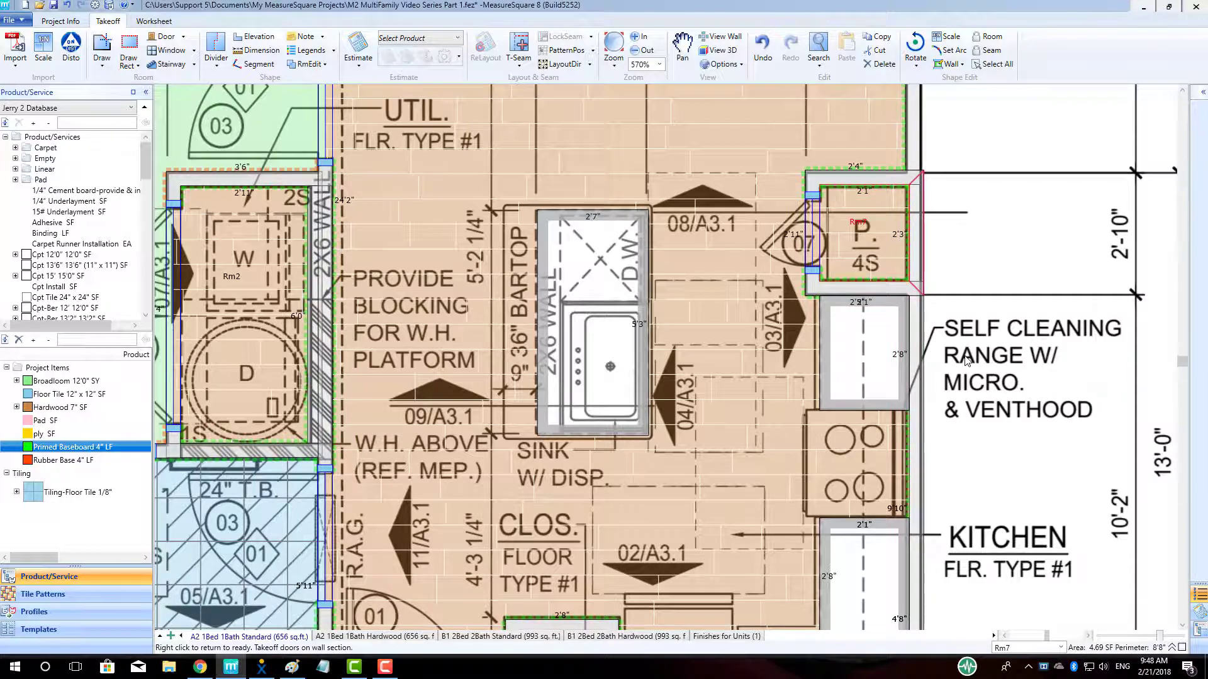
{"action": "right_click", "coordinate": [968, 395]}
- Copy all rooms of the finished A2 standard takeoff and switch to the A2 1Bed 1Bath Hardwood page
{"action": "scroll", "coordinate": [969, 395], "scroll_direction": "down", "scroll_amount": 5}
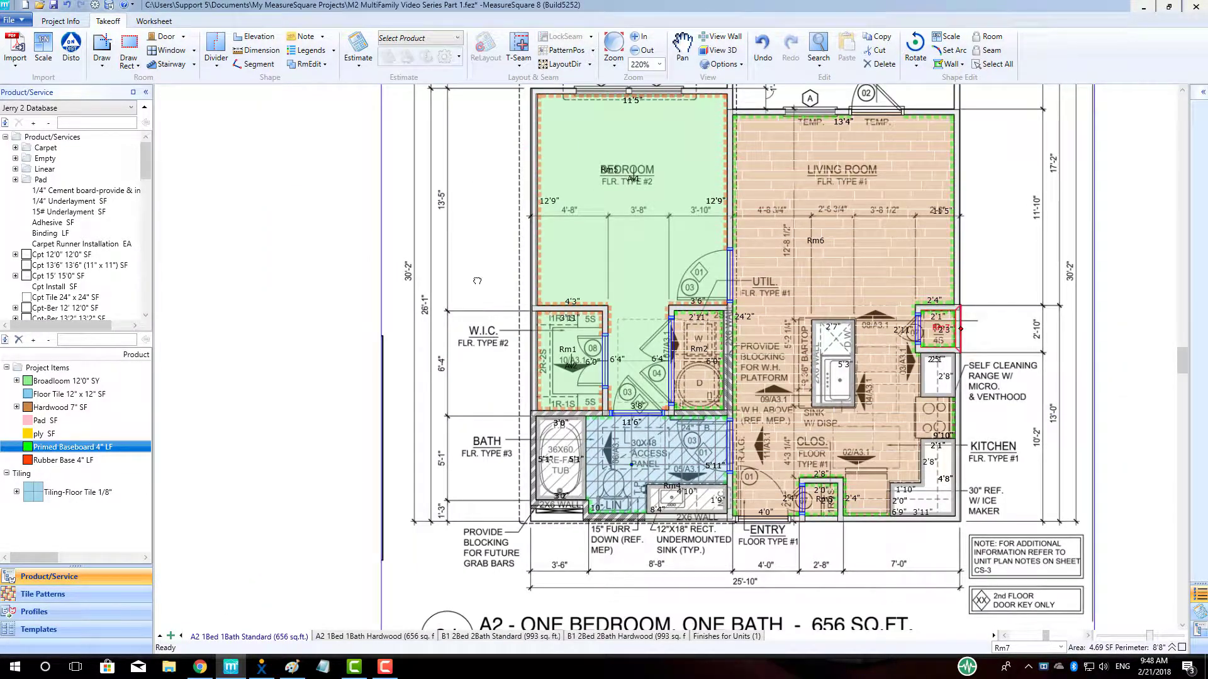
{"action": "scroll", "coordinate": [477, 285], "scroll_direction": "down", "scroll_amount": 2}
{"action": "middle_click_drag", "start_coordinate": [379, 290], "coordinate": [345, 308]}
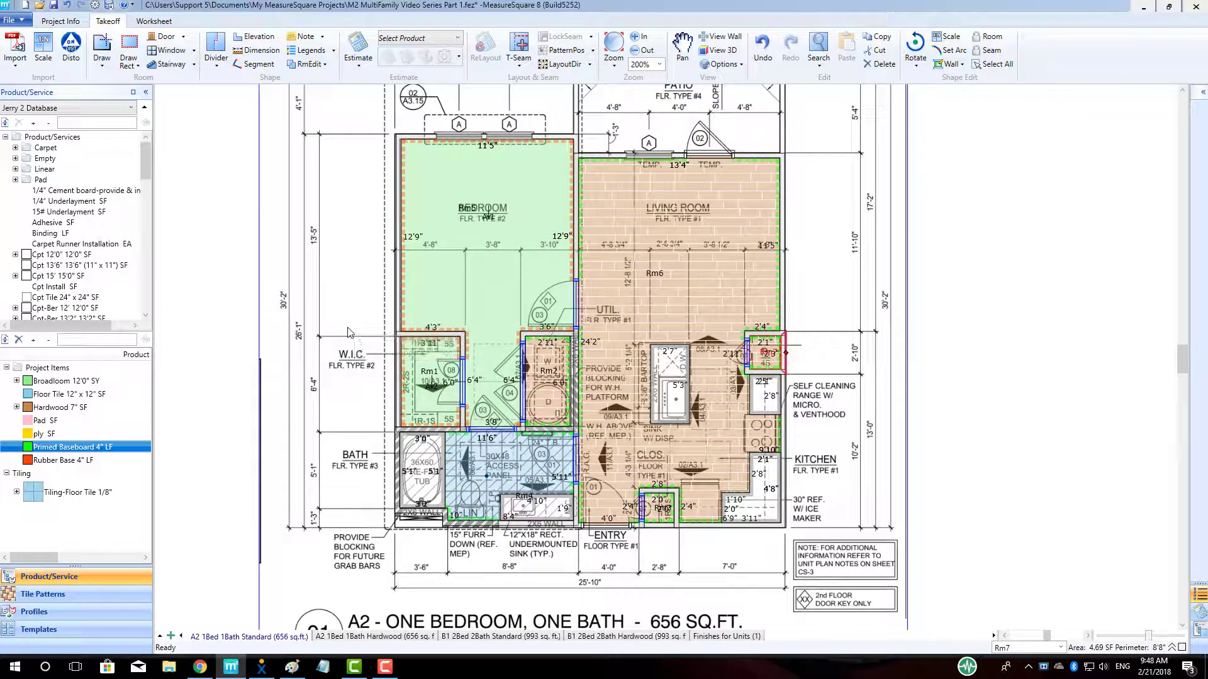
{"action": "left_click_drag", "start_coordinate": [322, 110], "coordinate": [820, 593]}
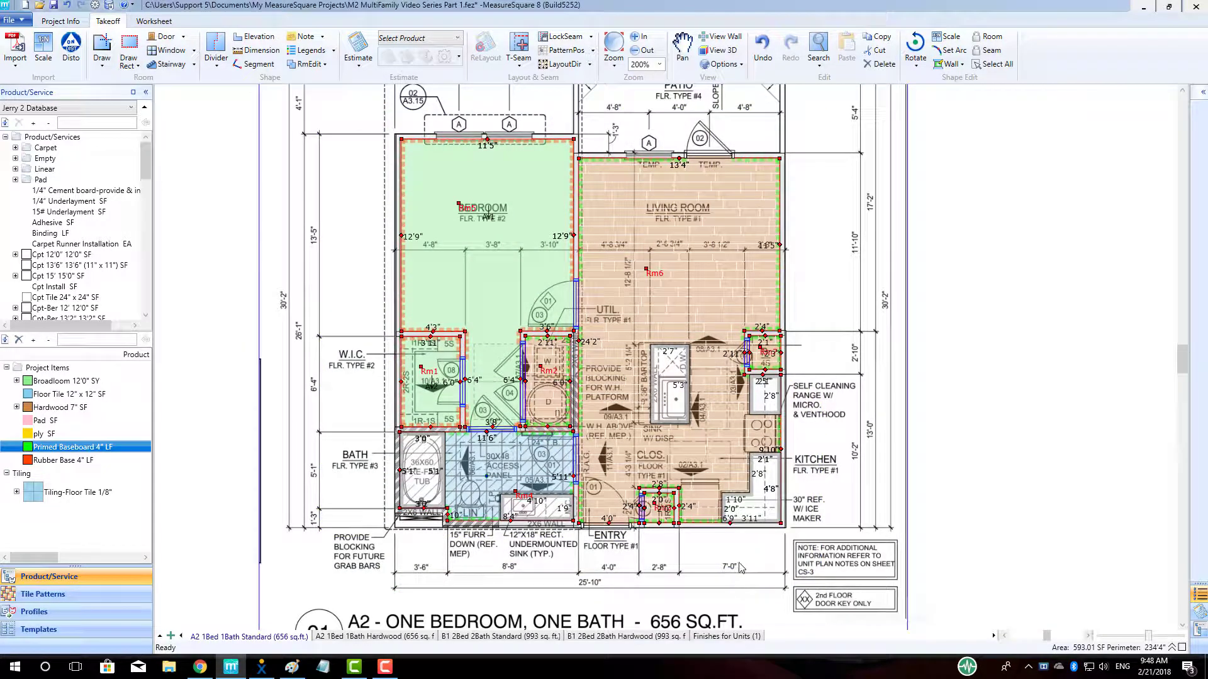
{"action": "key", "text": "ctrl+c"}
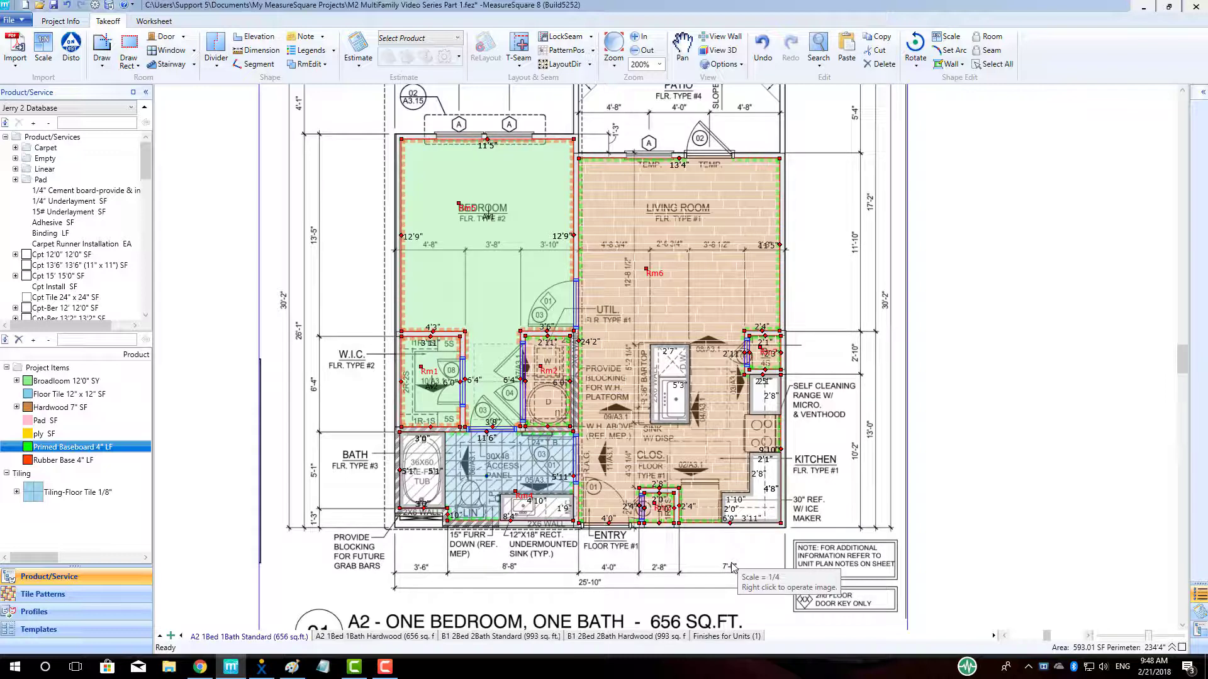
{"action": "left_click", "coordinate": [369, 638]}
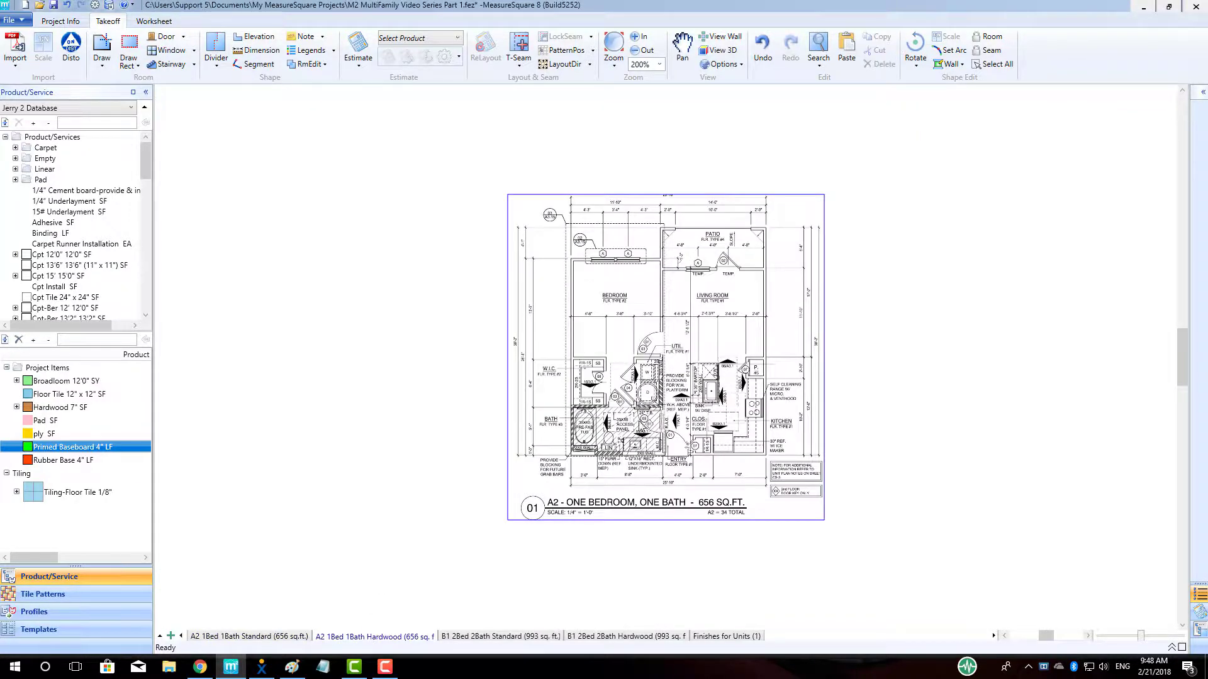
{"action": "scroll", "coordinate": [665, 402], "scroll_direction": "up", "scroll_amount": 1}
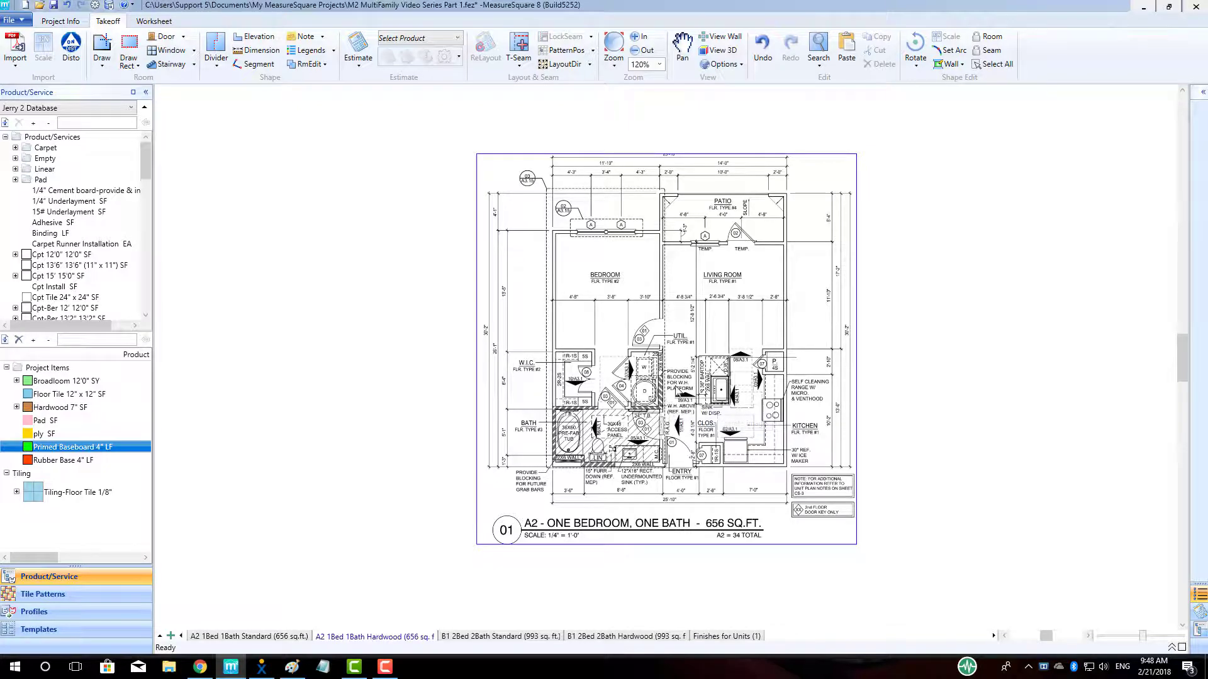
- Place the copied rooms with their products and doors over the A2 1Bed 1Bath Hardwood floor plan
{"action": "scroll", "coordinate": [678, 356], "scroll_direction": "up", "scroll_amount": 1}
{"action": "scroll", "coordinate": [678, 356], "scroll_direction": "up", "scroll_amount": 2}
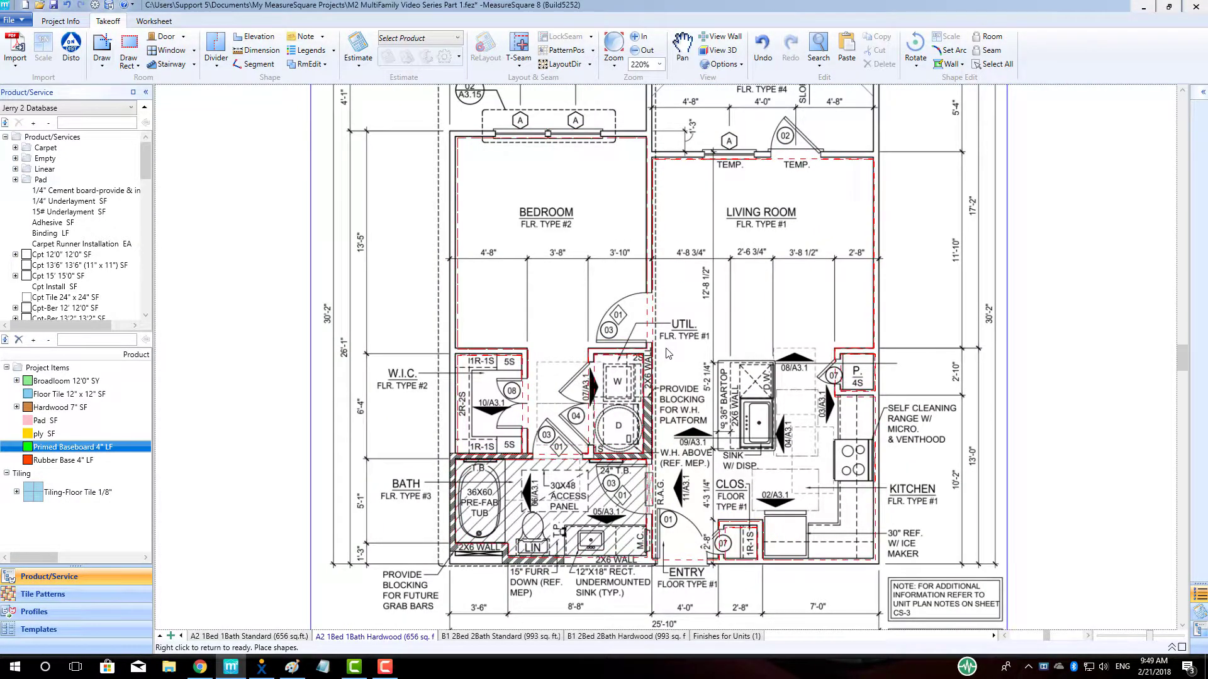
{"action": "right_click", "coordinate": [669, 354]}
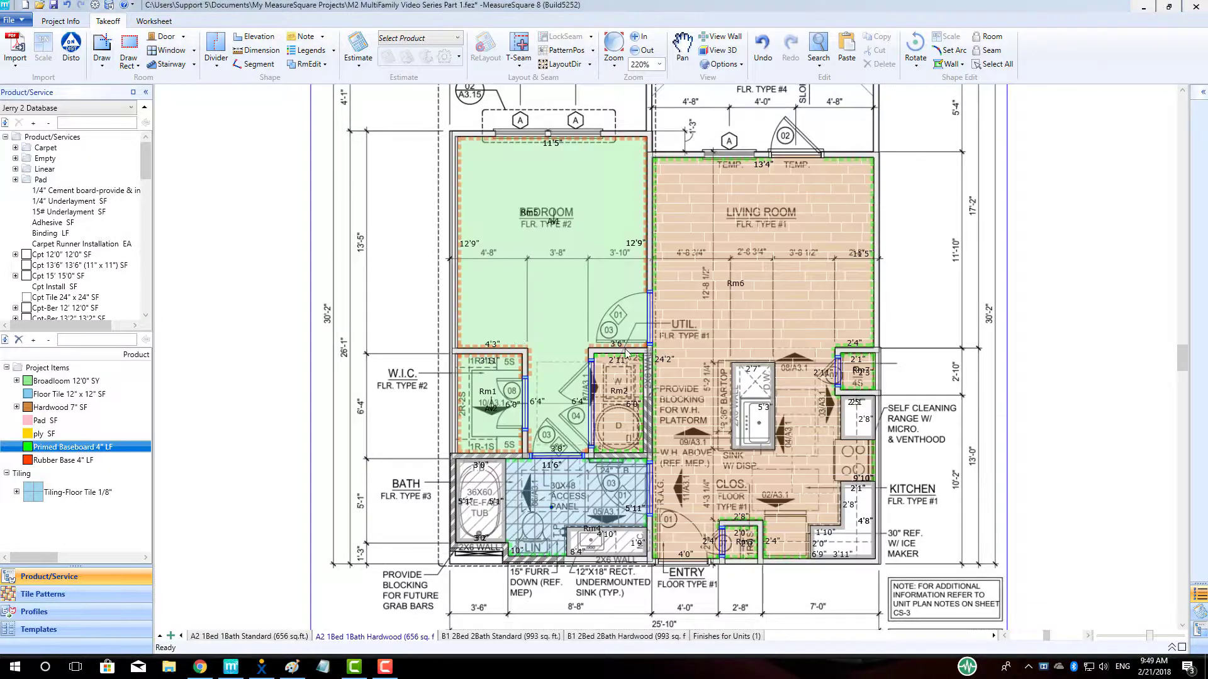
{"action": "right_click", "coordinate": [378, 305]}
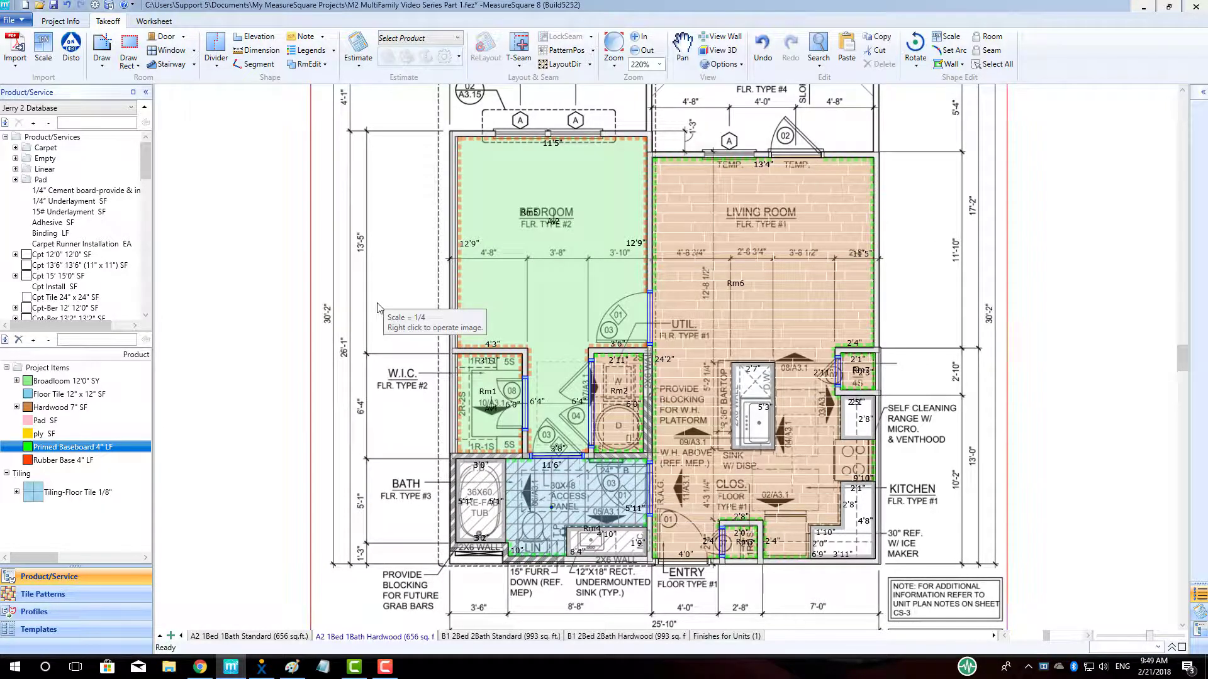
- Assign Hardwood 7" to the bedroom and W.I.C. floors, and Primed Baseboard 4" to the bedroom walls
{"action": "left_click", "coordinate": [76, 410]}
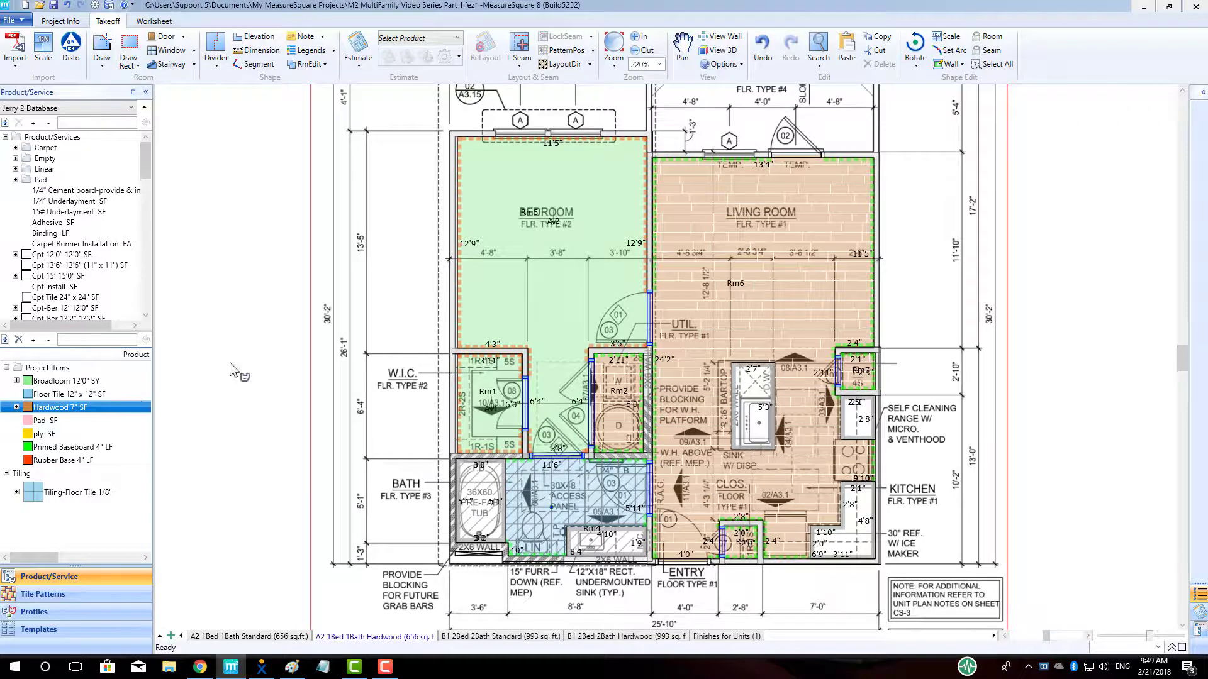
{"action": "double_click", "coordinate": [61, 409]}
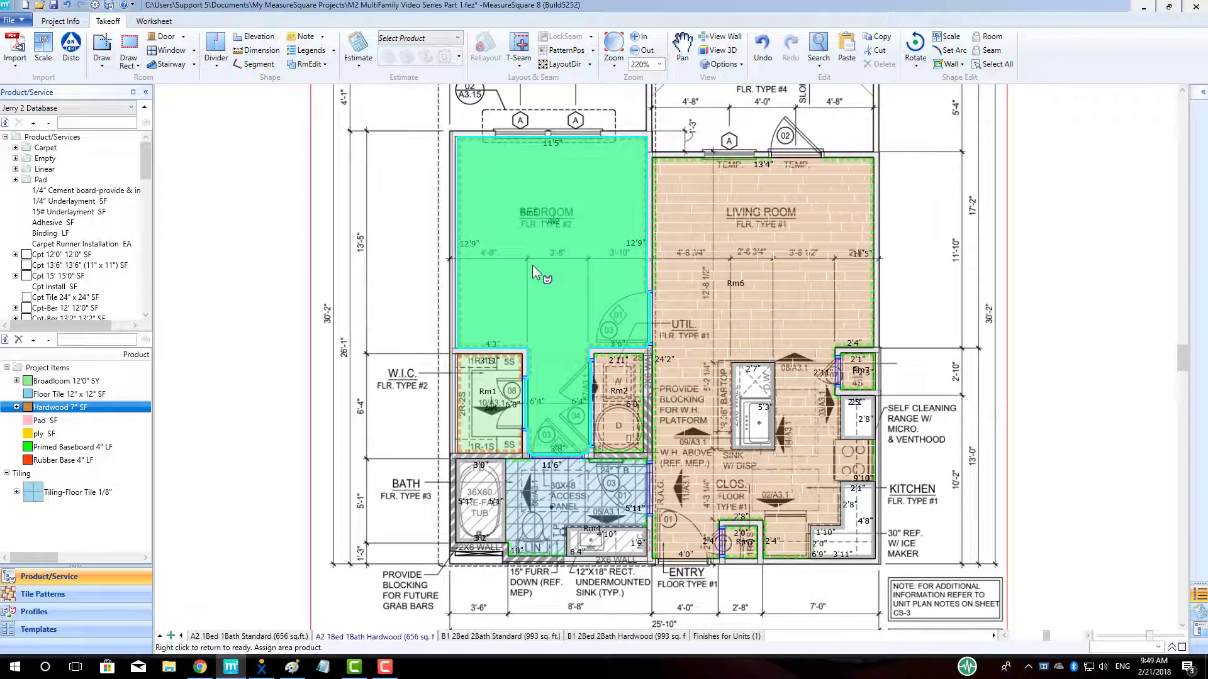
{"action": "left_click", "coordinate": [532, 265]}
{"action": "left_click", "coordinate": [489, 404]}
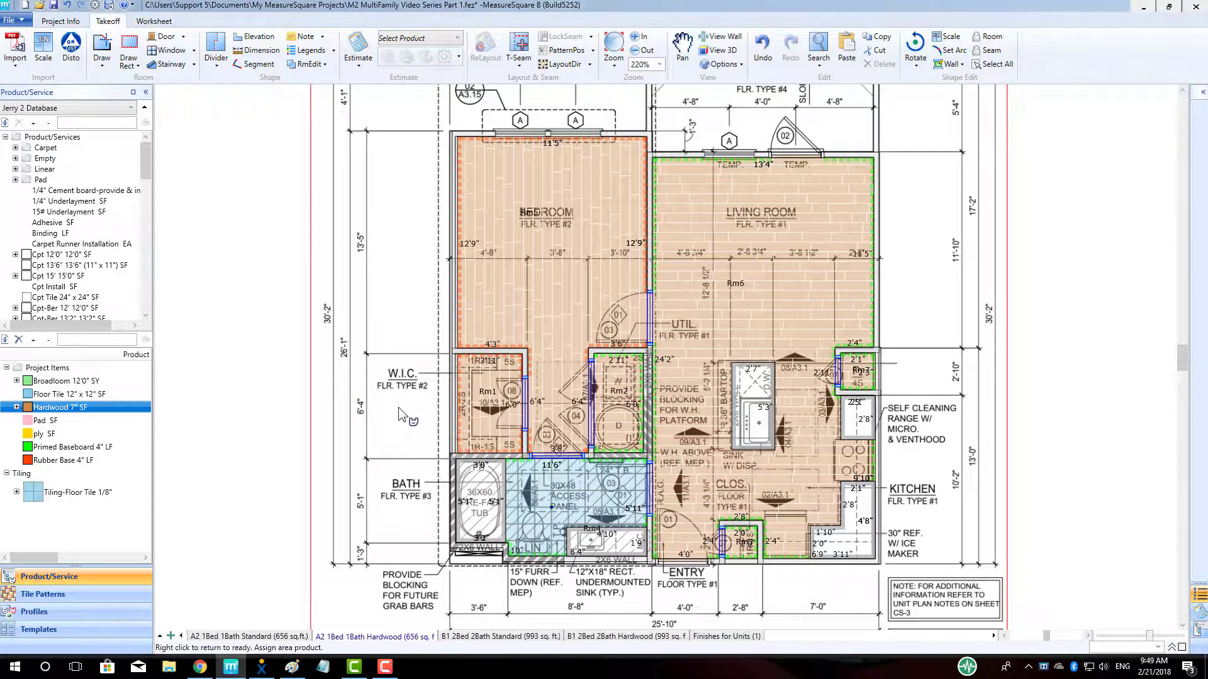
{"action": "right_click", "coordinate": [403, 415]}
{"action": "double_click", "coordinate": [61, 447]}
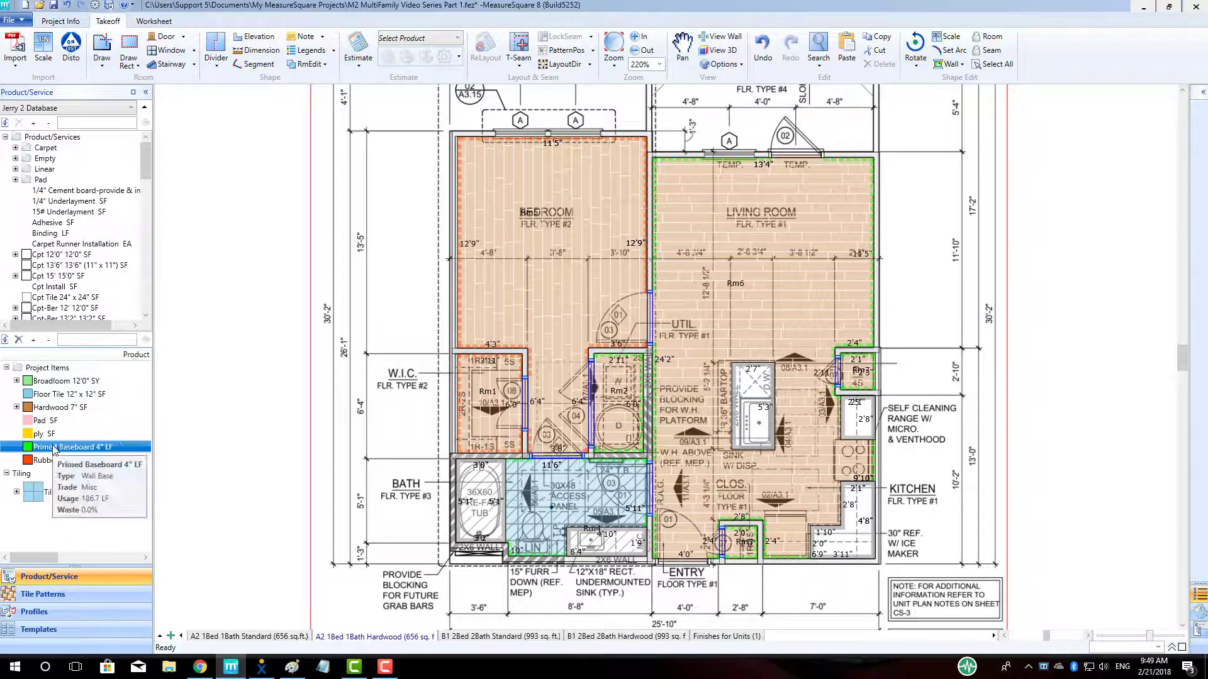
{"action": "left_click", "coordinate": [554, 232]}
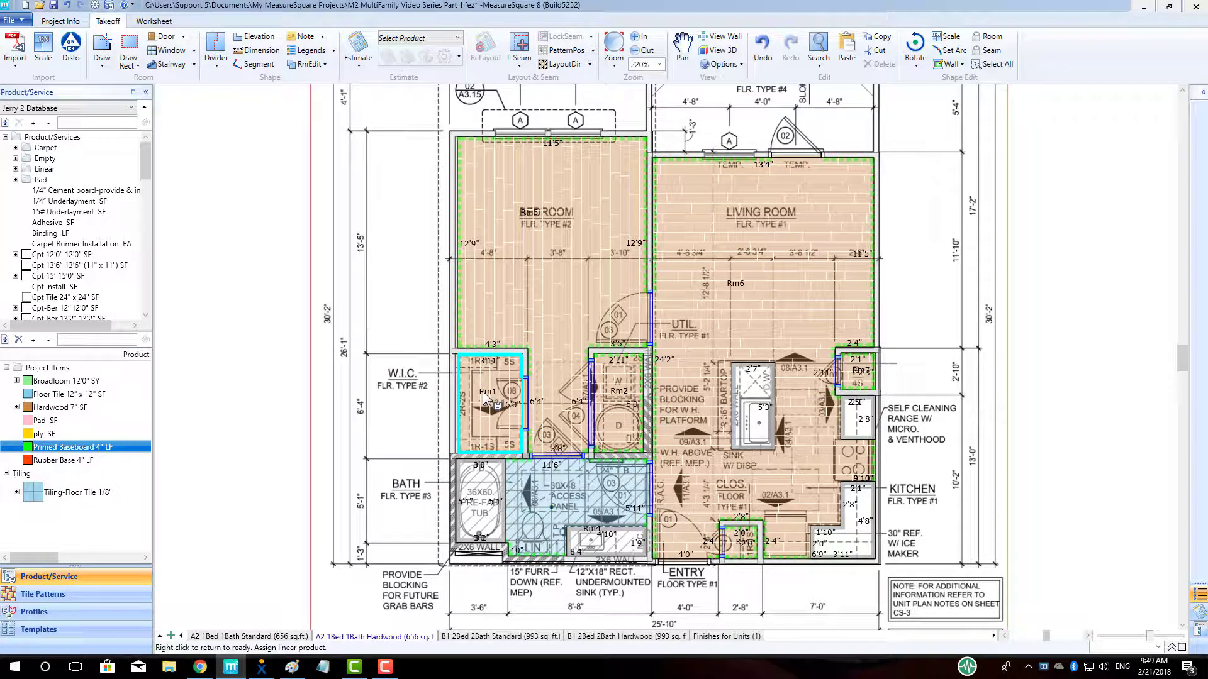
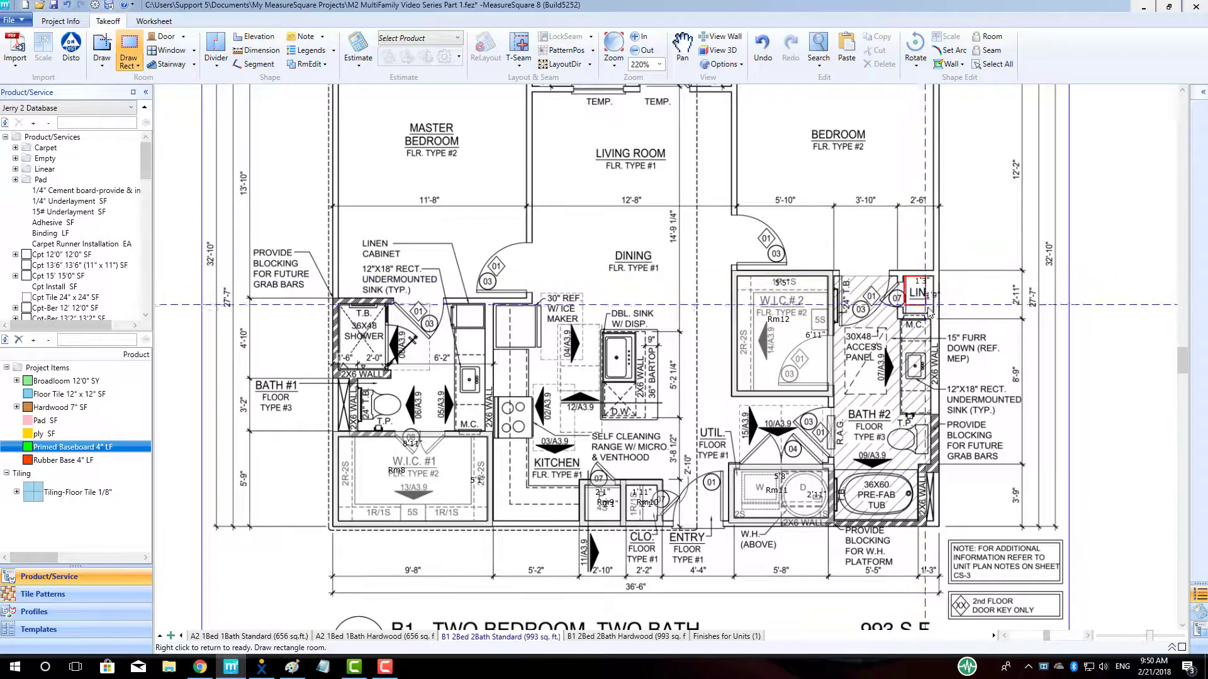
- Draw rectangular rooms over the B1 plan's master bedroom, about 11'3" by 13'6", and second bedroom, about 11'9" by 11'9"
{"action": "scroll", "coordinate": [307, 317], "scroll_direction": "up", "scroll_amount": 1}
{"action": "mouse_move", "coordinate": [530, 366]}
{"action": "left_mouse_down"}
{"action": "mouse_move", "coordinate": [352, 189]}
{"action": "mouse_move", "coordinate": [338, 136]}
{"action": "left_mouse_up"}
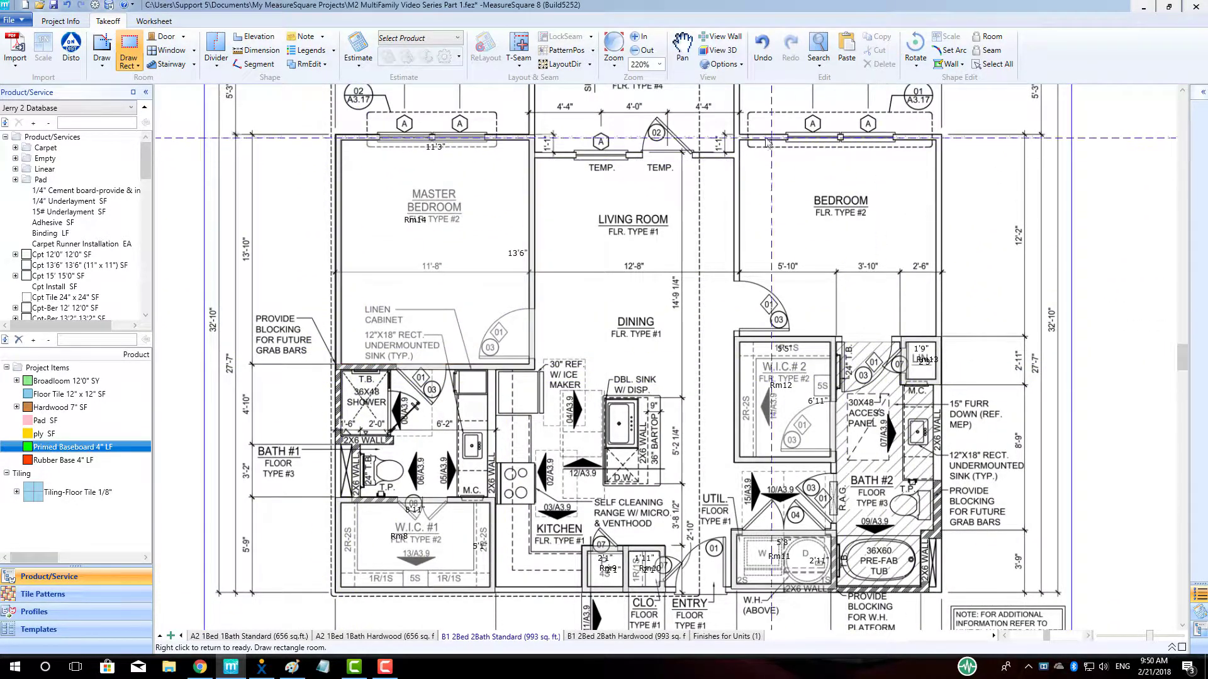
{"action": "left_click_drag", "start_coordinate": [936, 337], "coordinate": [743, 147]}
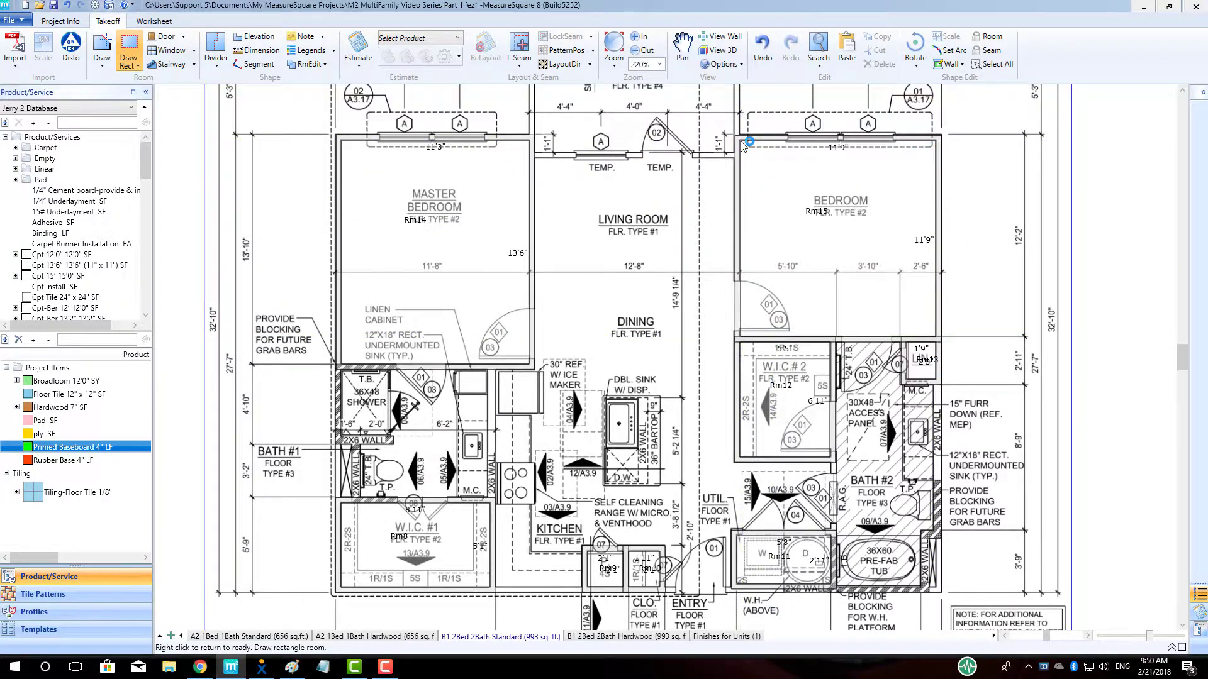
{"action": "right_click", "coordinate": [546, 298]}
- Trace Bath #1 corner by corner as a room, following the wall jog below the shower
{"action": "left_click", "coordinate": [102, 47]}
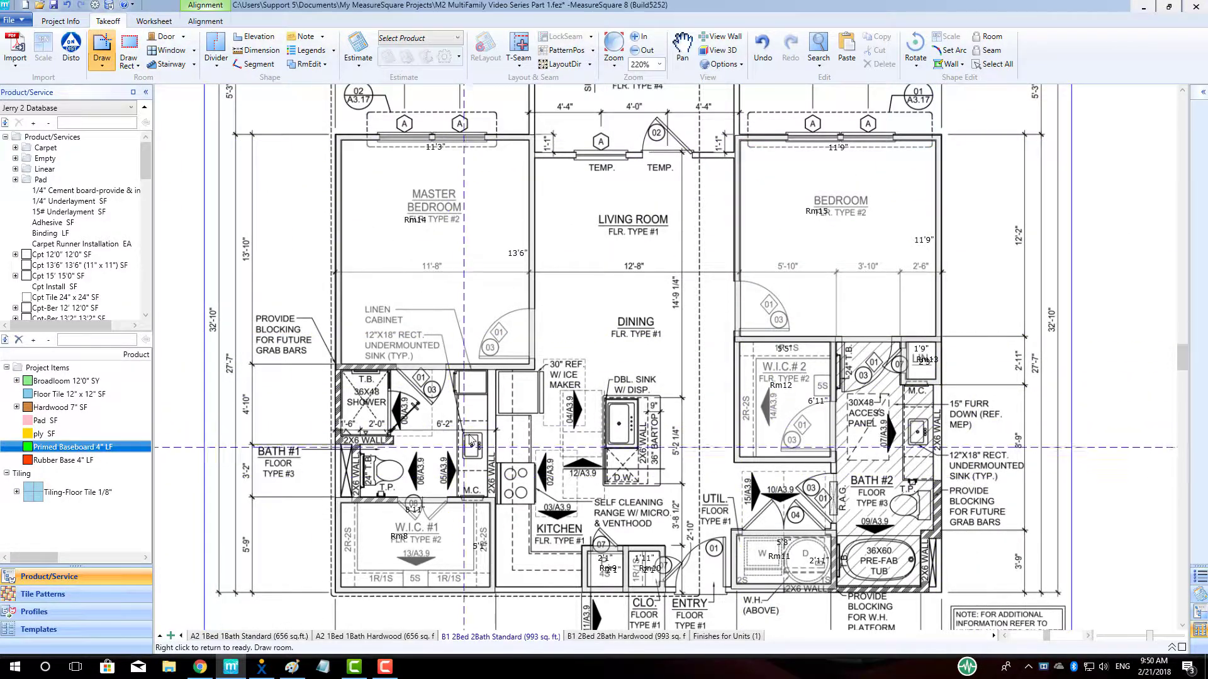
{"action": "left_click", "coordinate": [487, 370]}
{"action": "left_click", "coordinate": [487, 498]}
{"action": "scroll", "coordinate": [383, 495], "scroll_direction": "up", "scroll_amount": 4}
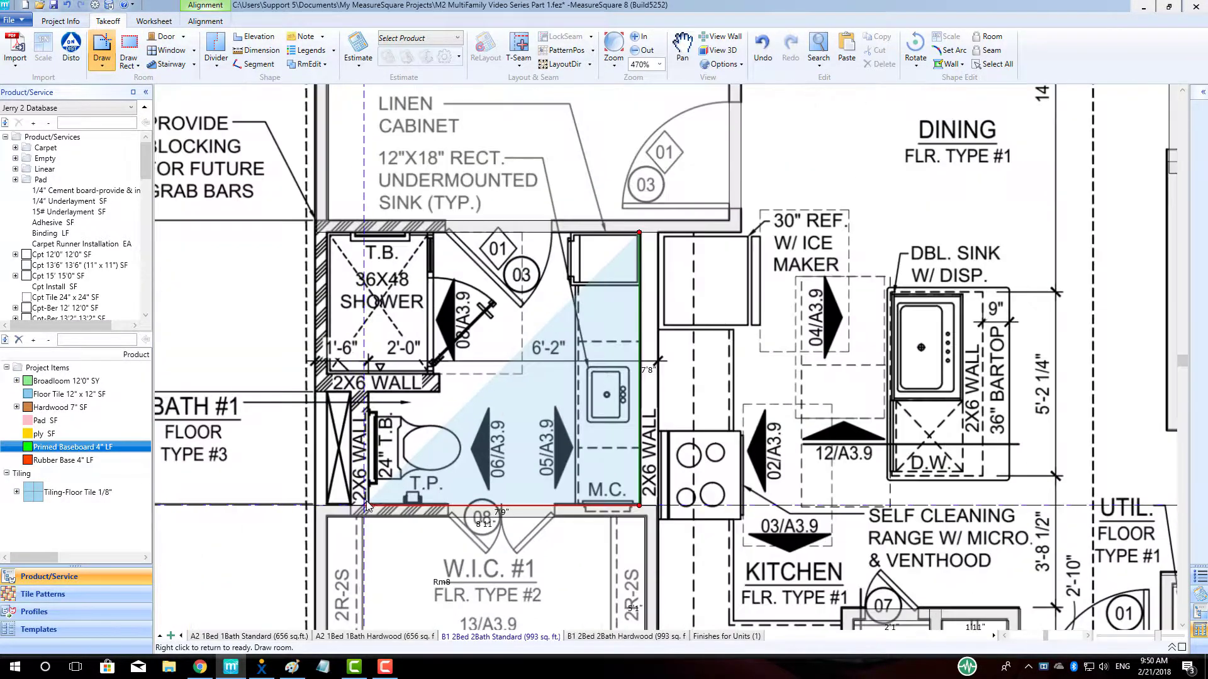
{"action": "left_click", "coordinate": [371, 504]}
{"action": "left_click", "coordinate": [369, 394]}
{"action": "left_click", "coordinate": [441, 393]}
{"action": "left_click", "coordinate": [441, 373]}
{"action": "left_click", "coordinate": [326, 373]}
{"action": "left_click", "coordinate": [326, 232]}
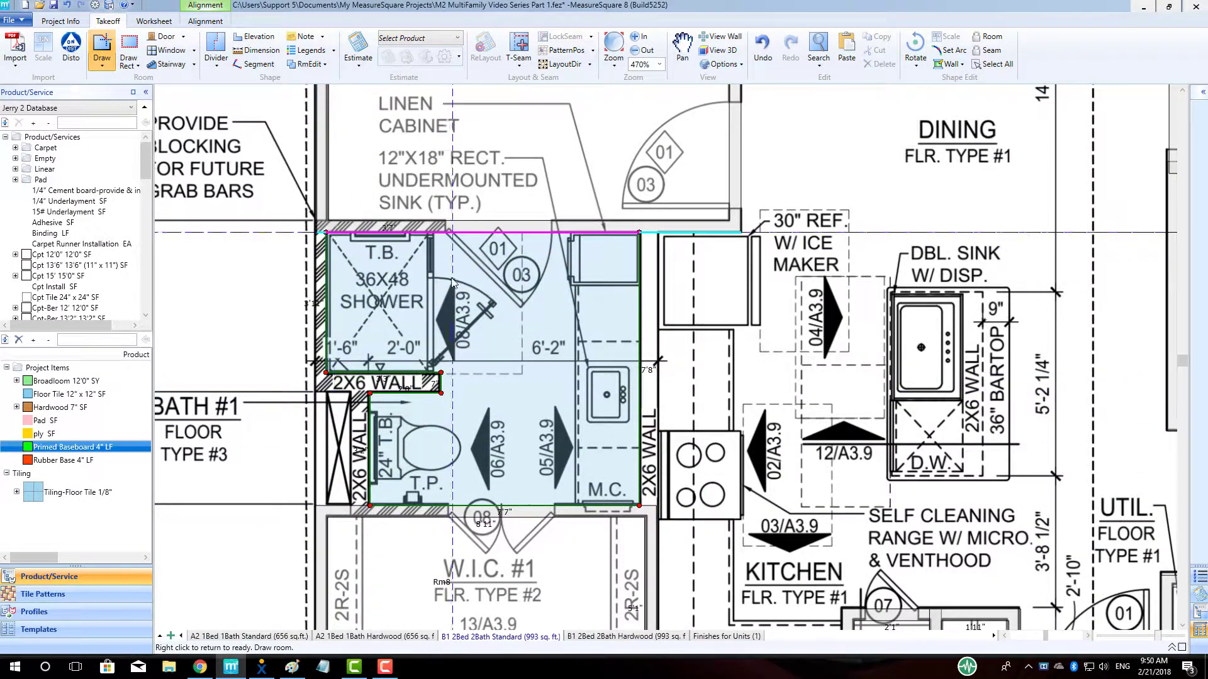
- Trace Bath #2 as a closed room, following the tub wall jog and the offset around the linen closet
{"action": "scroll", "coordinate": [811, 427], "scroll_direction": "down", "scroll_amount": 3}
{"action": "left_click", "coordinate": [879, 278]}
{"action": "left_click", "coordinate": [878, 469]}
{"action": "left_click", "coordinate": [864, 468]}
{"action": "left_click", "coordinate": [864, 543]}
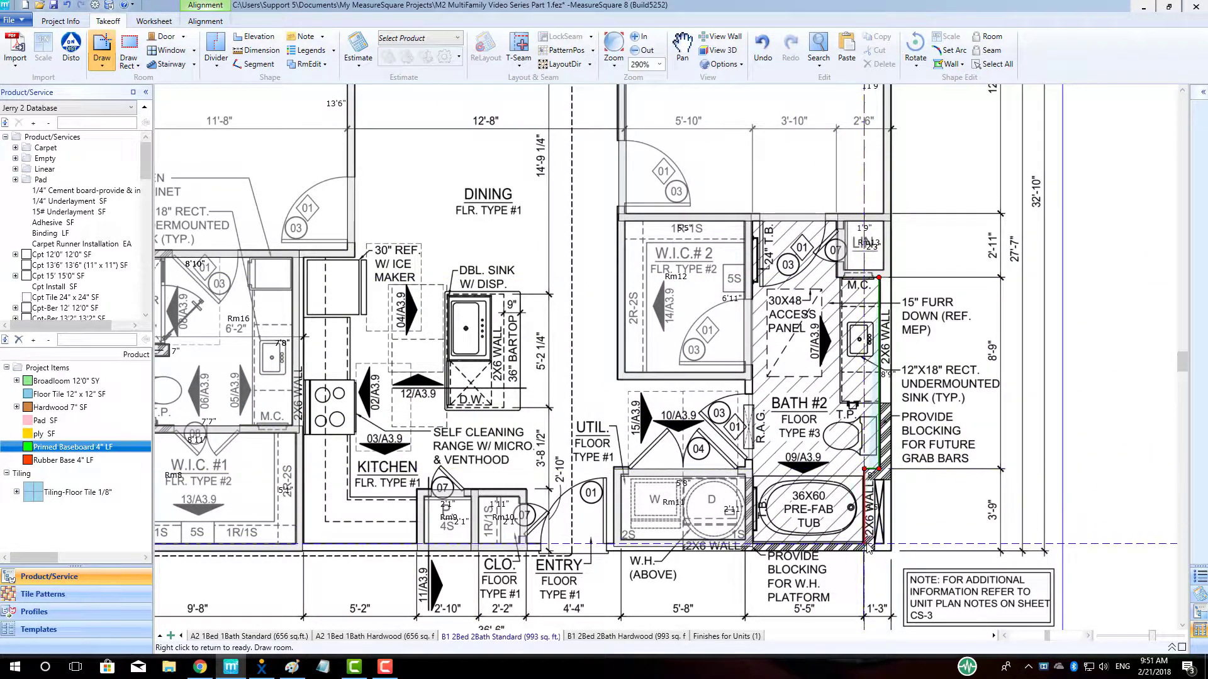
{"action": "left_click", "coordinate": [754, 544]}
{"action": "left_click", "coordinate": [753, 221]}
{"action": "left_click", "coordinate": [839, 221]}
{"action": "left_click", "coordinate": [839, 278]}
{"action": "left_click", "coordinate": [879, 278]}
{"action": "scroll", "coordinate": [794, 355], "scroll_direction": "down", "scroll_amount": 2}
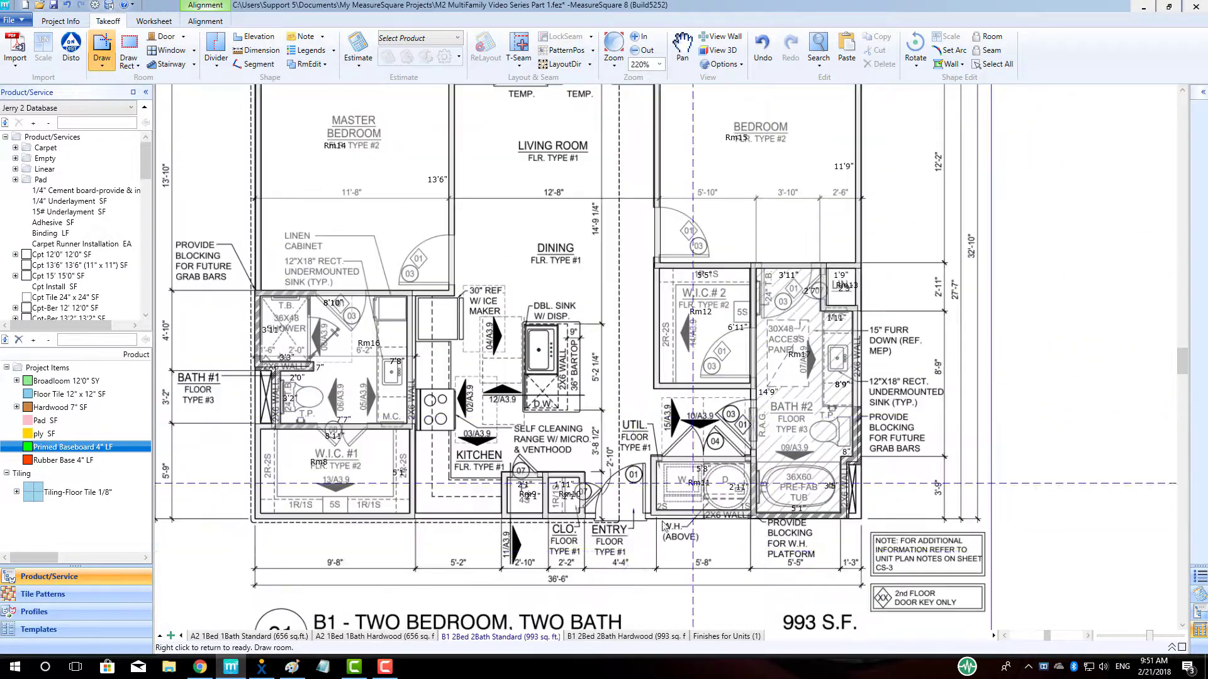
{"action": "right_click", "coordinate": [635, 558]}
- Draw a rectangular room over the patio, about 12'1" by 6'1", between the two bedrooms
{"action": "scroll", "coordinate": [534, 528], "scroll_direction": "down", "scroll_amount": 2}
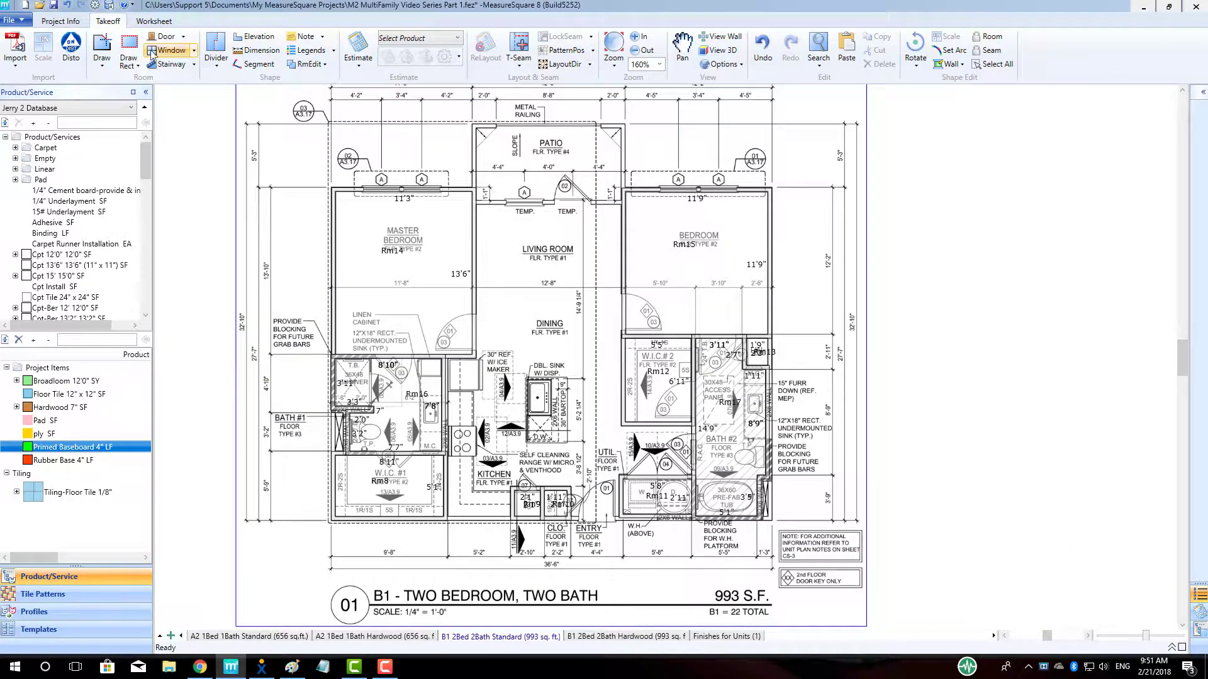
{"action": "left_click", "coordinate": [129, 51]}
{"action": "scroll", "coordinate": [618, 207], "scroll_direction": "up", "scroll_amount": 2}
{"action": "left_click", "coordinate": [626, 207]}
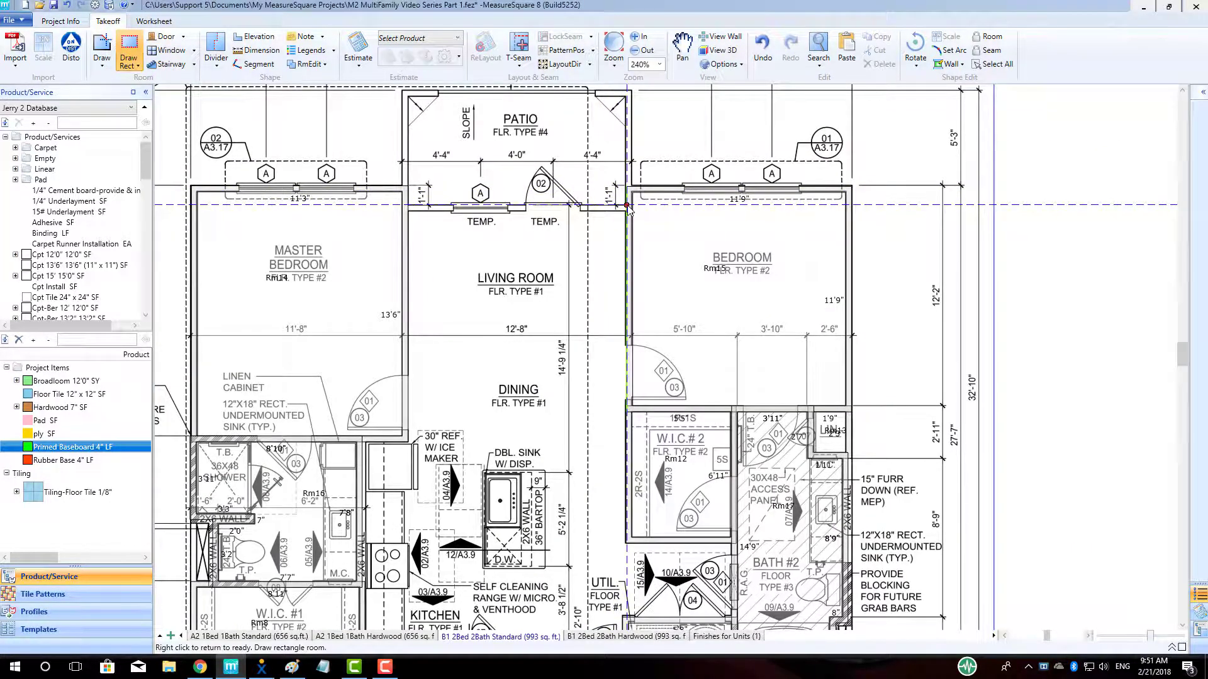
{"action": "left_click", "coordinate": [408, 98]}
{"action": "right_click", "coordinate": [365, 144]}
- Draw a helper rectangle outside the kitchen's exterior wall and adjust its upper edge, making it about 5'3" by 2'8"
{"action": "scroll", "coordinate": [365, 144], "scroll_direction": "down", "scroll_amount": 1}
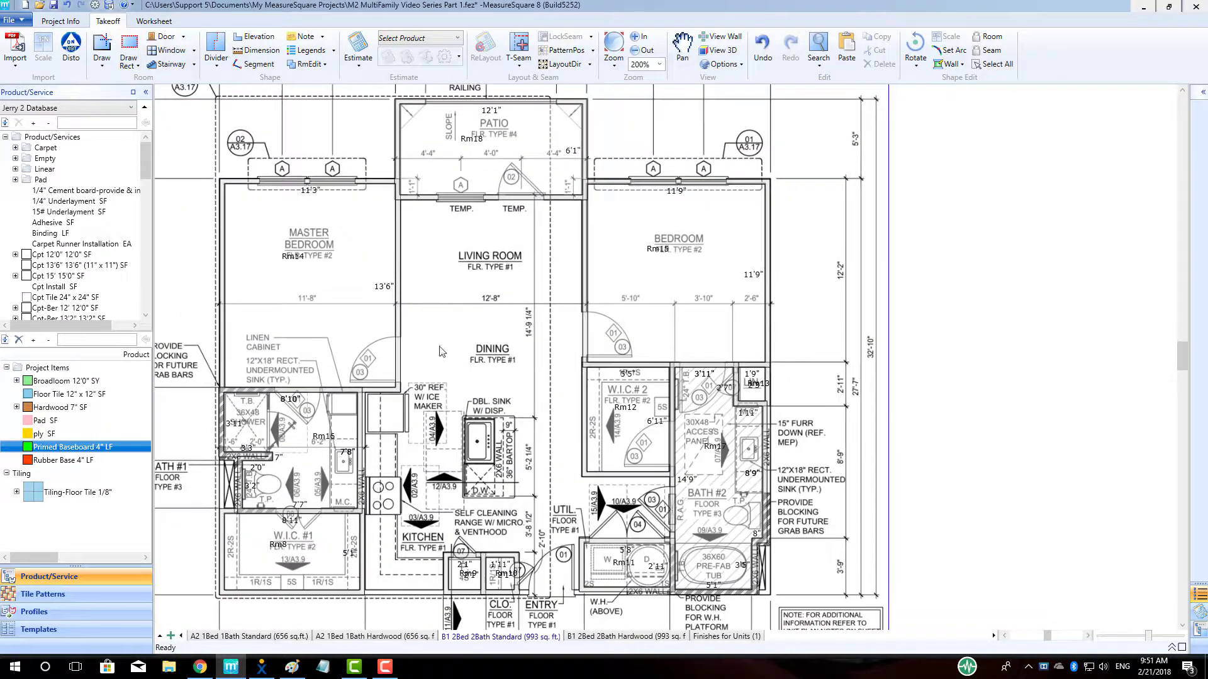
{"action": "scroll", "coordinate": [428, 390], "scroll_direction": "down", "scroll_amount": 4}
{"action": "scroll", "coordinate": [422, 477], "scroll_direction": "up", "scroll_amount": 2}
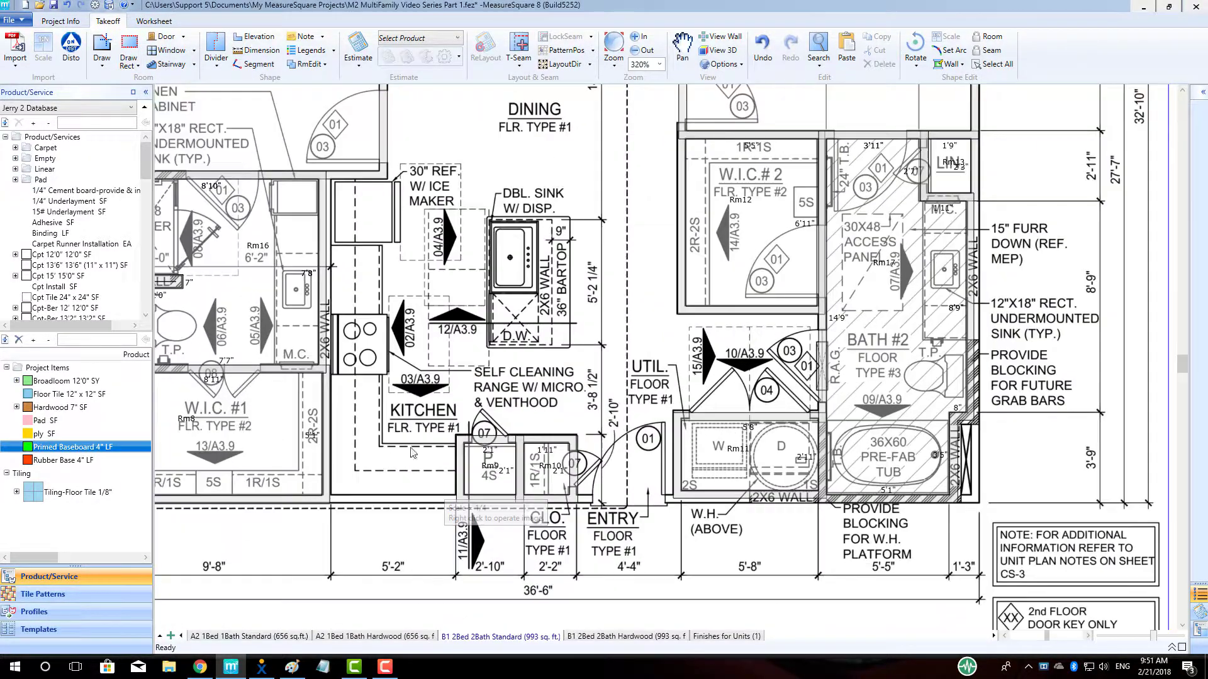
{"action": "left_click", "coordinate": [129, 49]}
{"action": "left_click", "coordinate": [330, 496]}
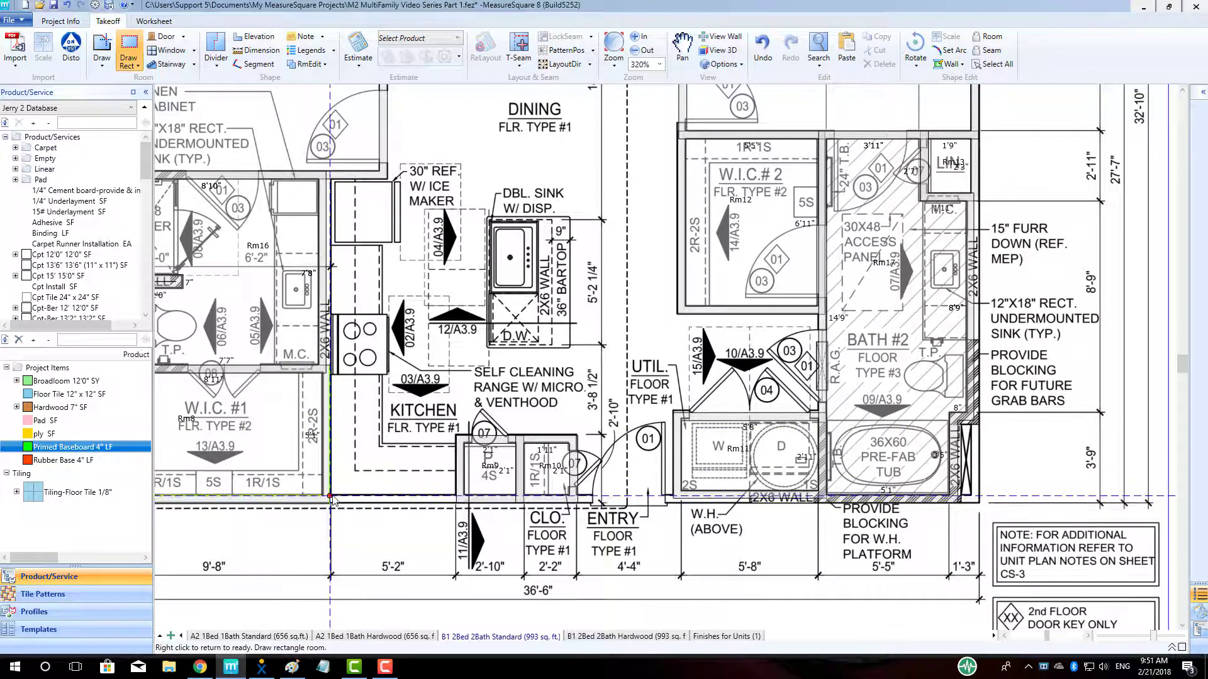
{"action": "left_click", "coordinate": [456, 566]}
{"action": "right_click", "coordinate": [441, 529]}
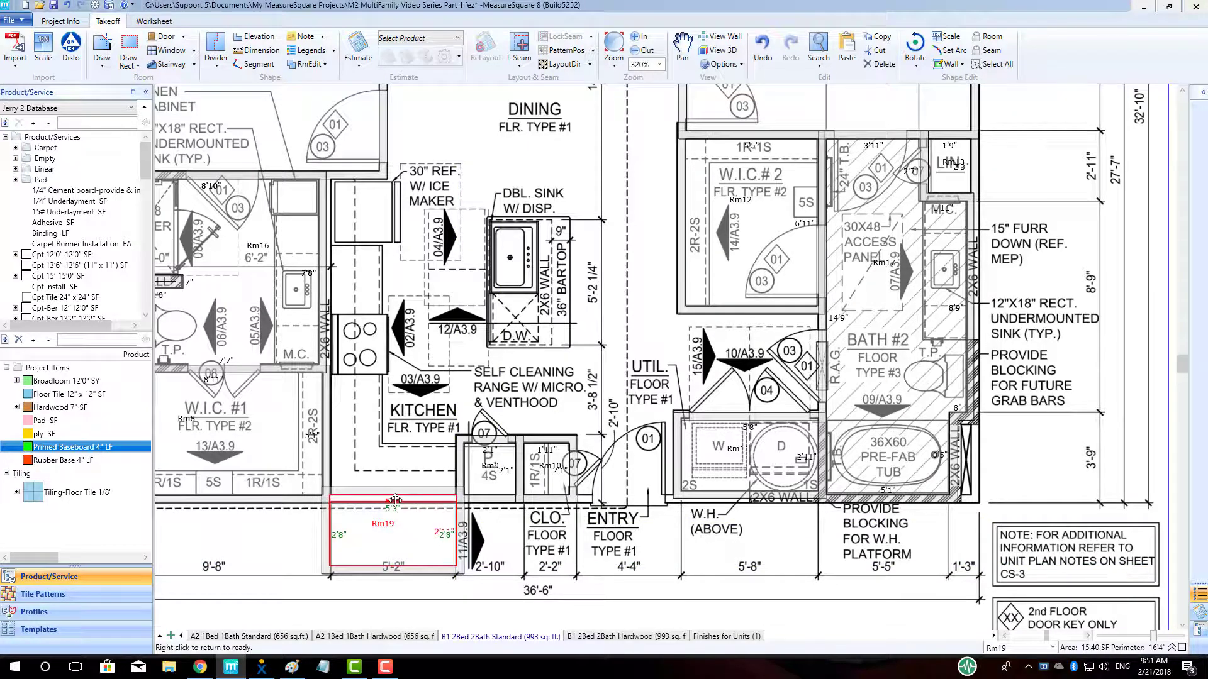
{"action": "left_click_drag", "start_coordinate": [395, 500], "coordinate": [395, 501]}
{"action": "left_click", "coordinate": [564, 551]}
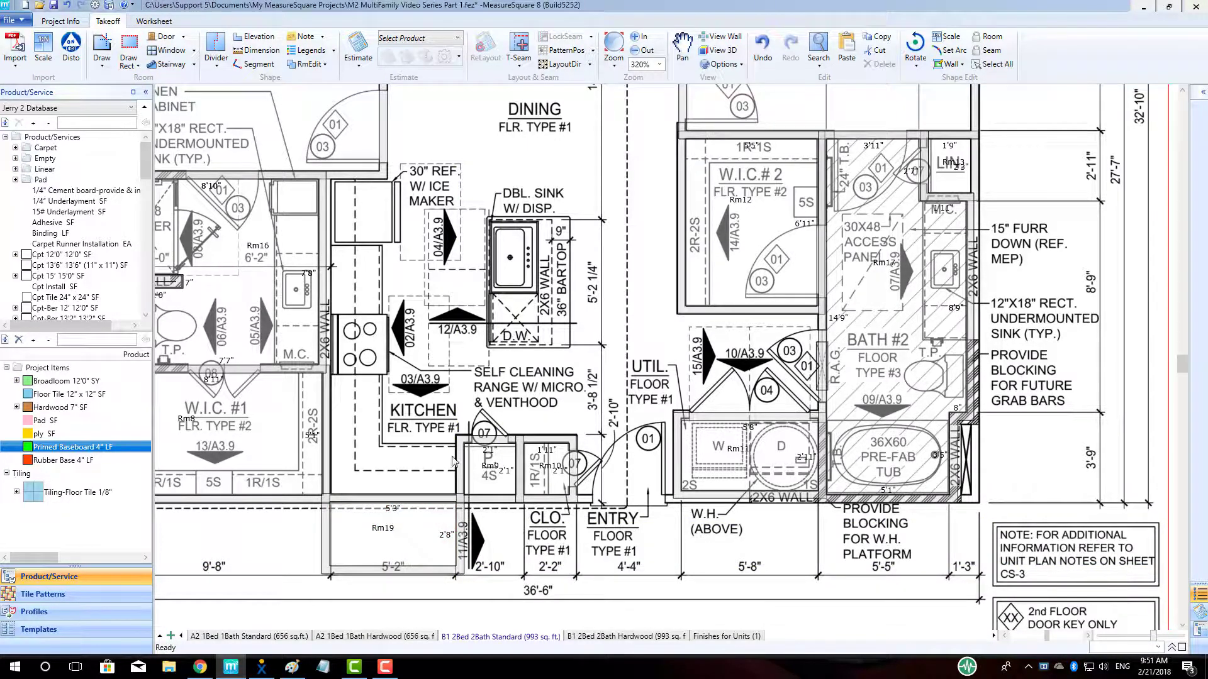
- Close the entry opening with a line about 3'11" long and create the enclosed living, dining and kitchen area as one room
{"action": "left_click", "coordinate": [103, 50]}
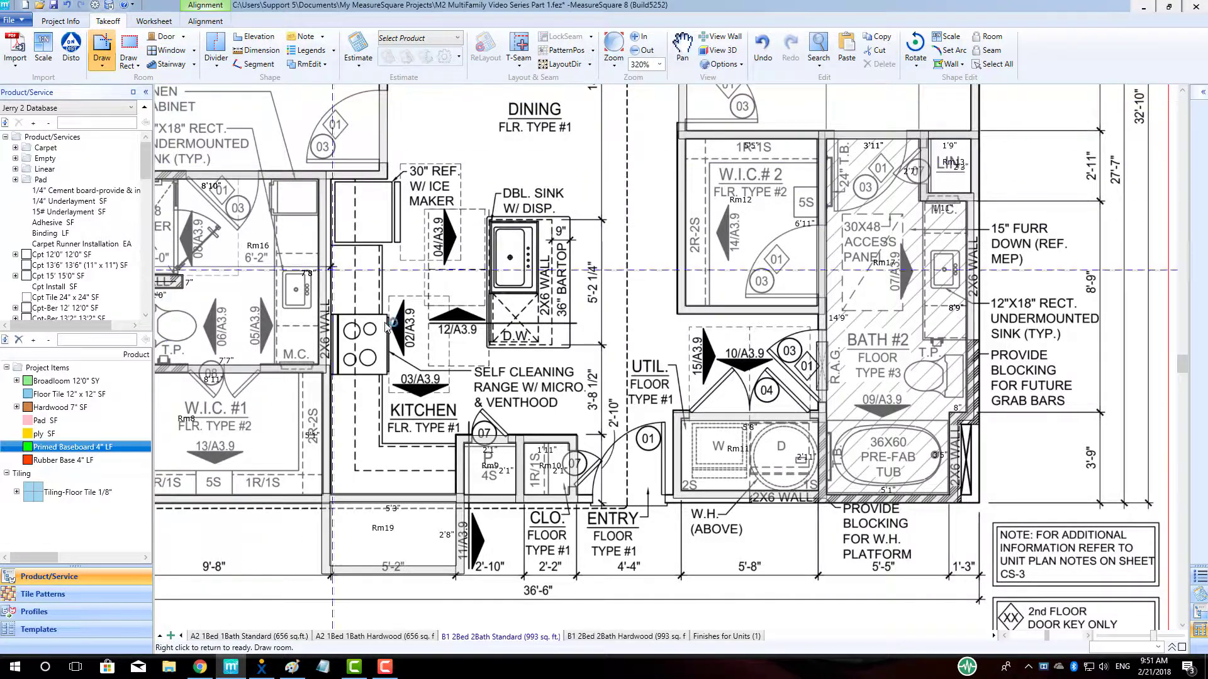
{"action": "left_click", "coordinate": [578, 494]}
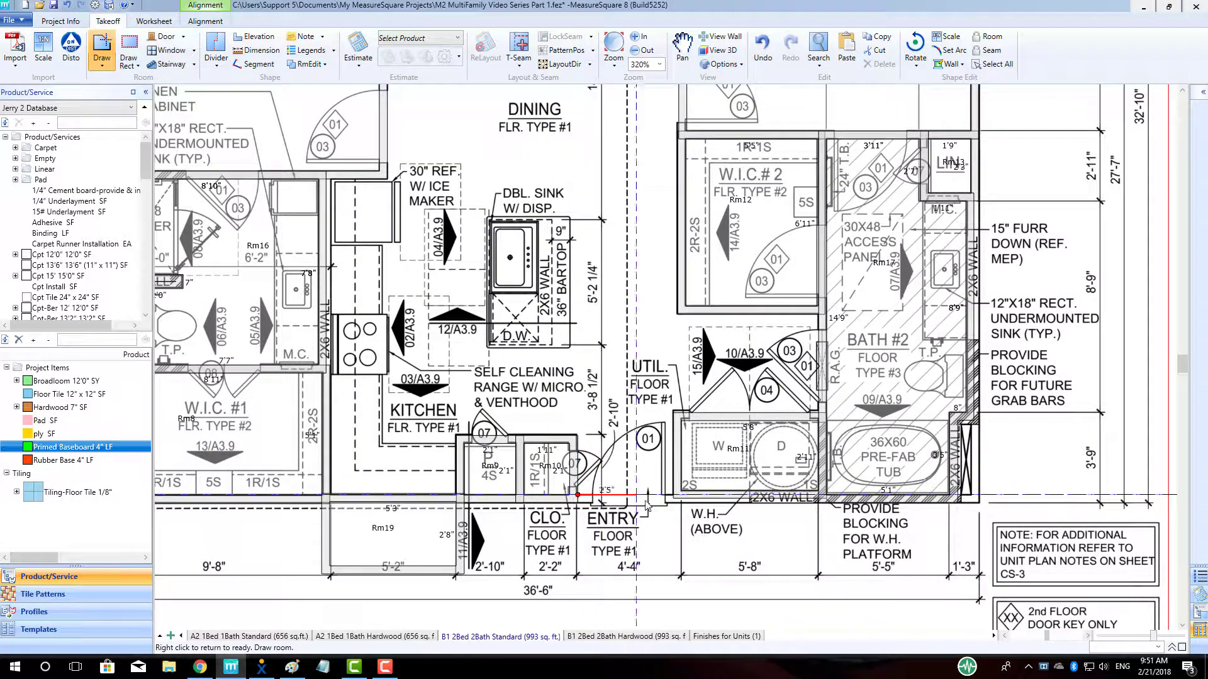
{"action": "left_click", "coordinate": [672, 496]}
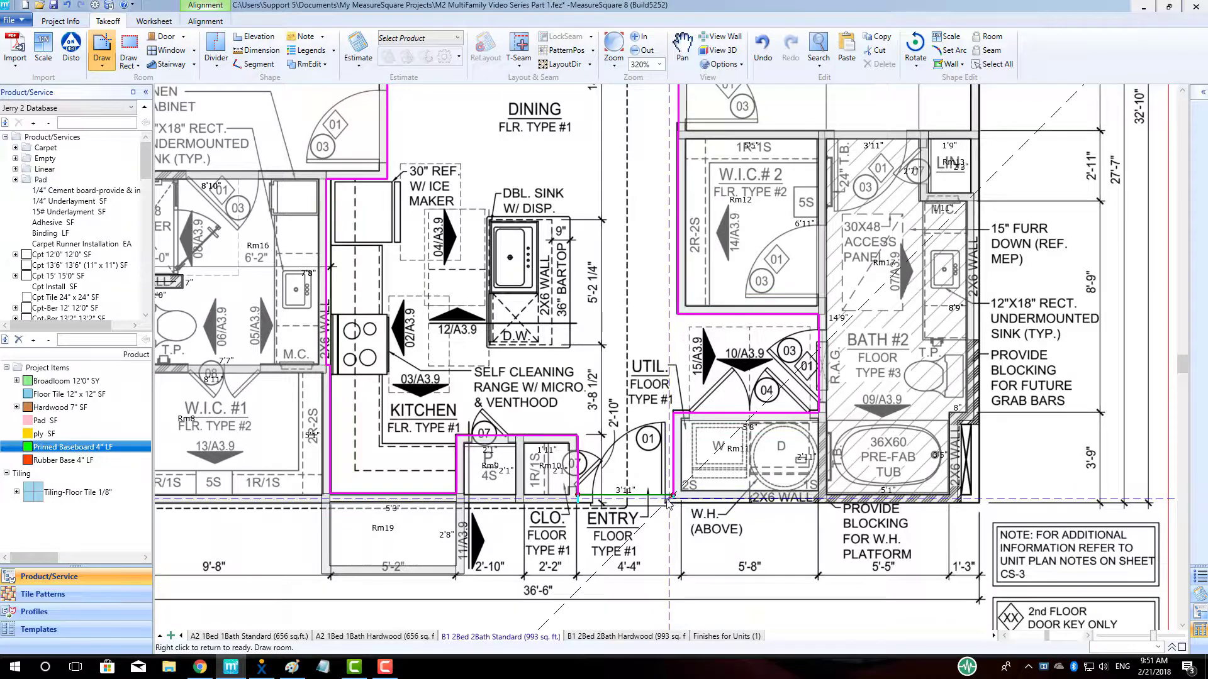
{"action": "scroll", "coordinate": [666, 505], "scroll_direction": "down", "scroll_amount": 4}
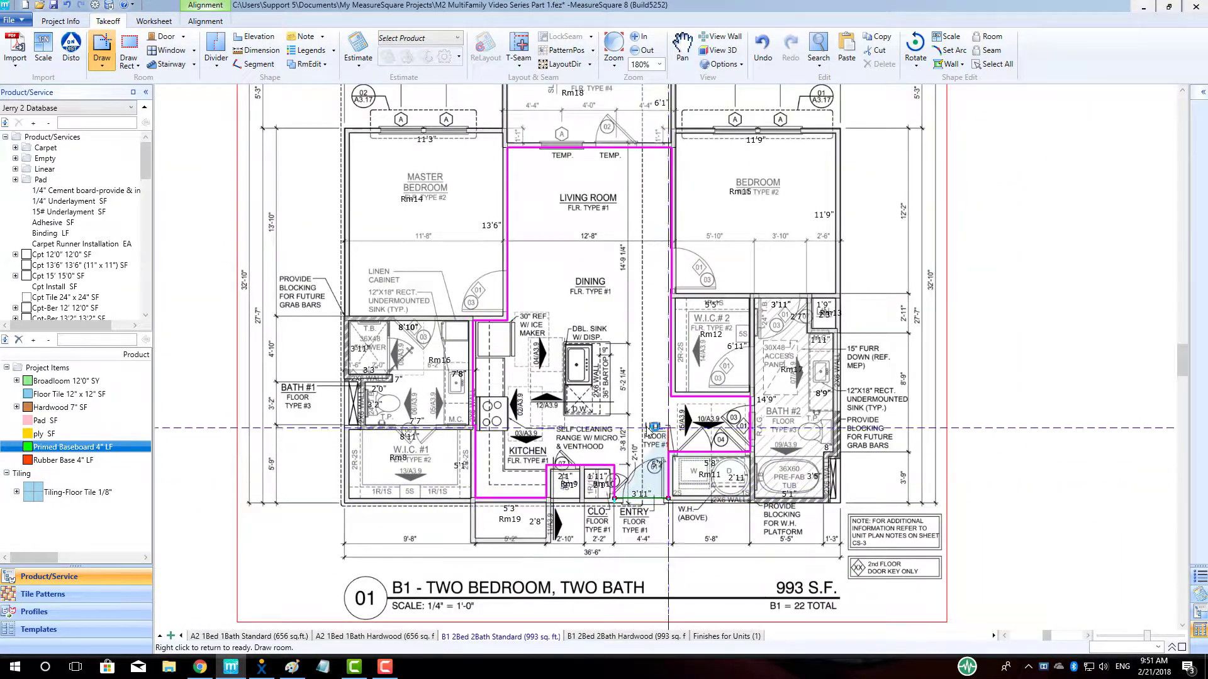
{"action": "left_click", "coordinate": [650, 433]}
{"action": "right_click", "coordinate": [580, 553]}
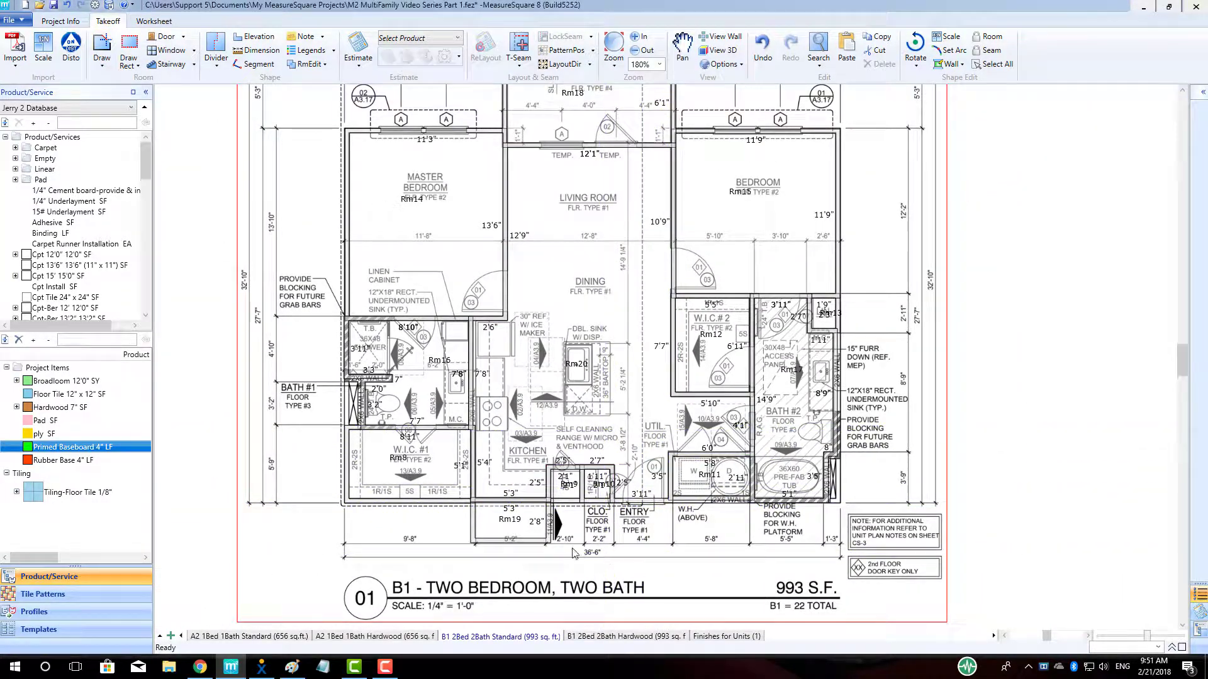
- Delete the helper room outside the kitchen and the patio room
{"action": "left_click", "coordinate": [510, 535]}
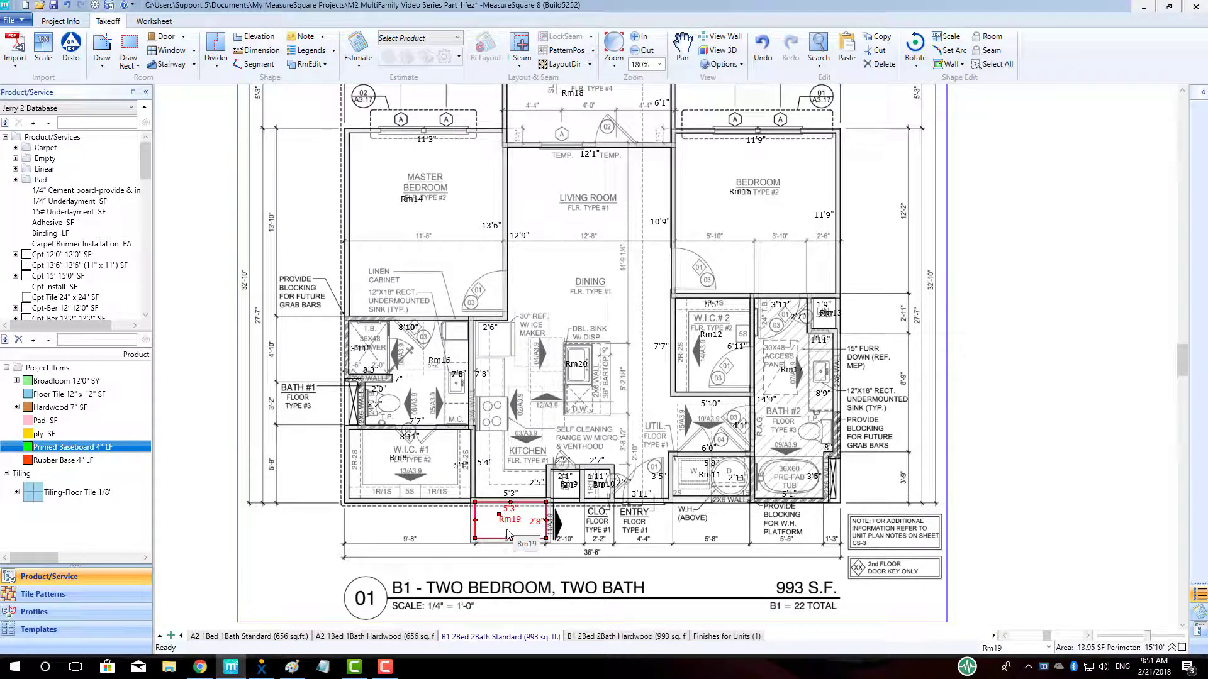
{"action": "key", "text": "Escape"}
{"action": "scroll", "coordinate": [526, 340], "scroll_direction": "up", "scroll_amount": 1}
{"action": "left_click", "coordinate": [552, 156]}
{"action": "key", "text": "Delete"}
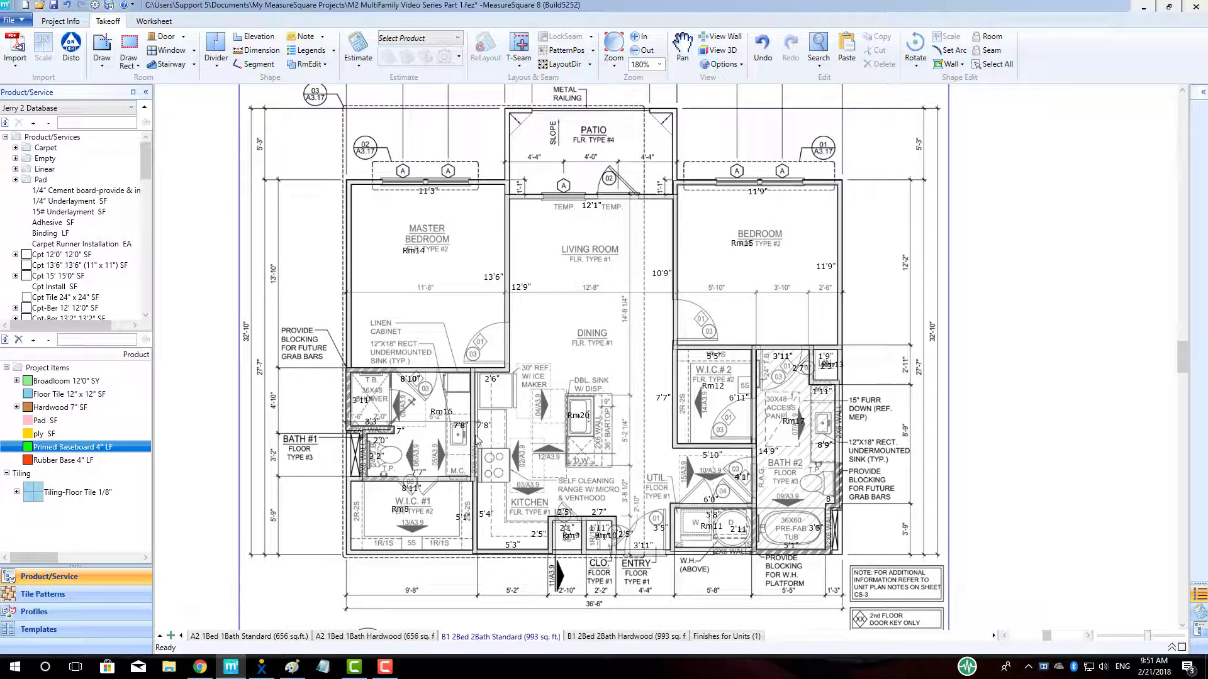
- Assign Broadloom 12'0" to the master bedroom, the second bedroom, W.I.C. #2 and W.I.C. #1
{"action": "left_click", "coordinate": [66, 381]}
{"action": "left_click", "coordinate": [427, 278]}
{"action": "left_click", "coordinate": [758, 266]}
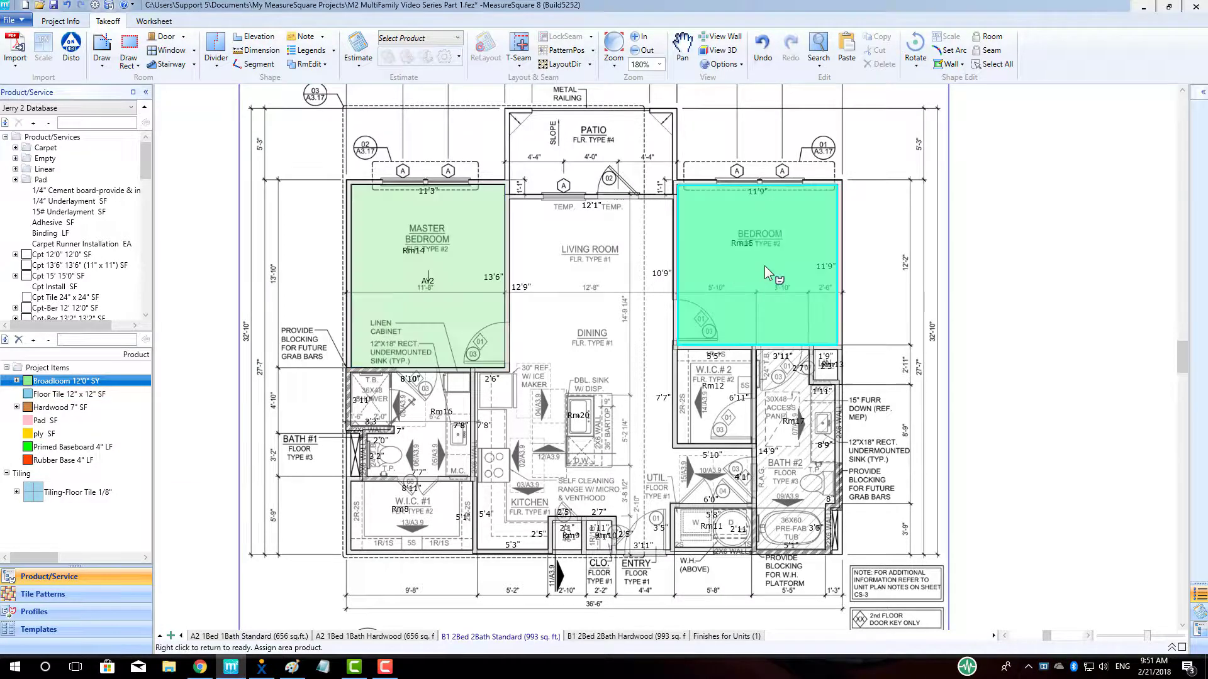
{"action": "left_click", "coordinate": [714, 400]}
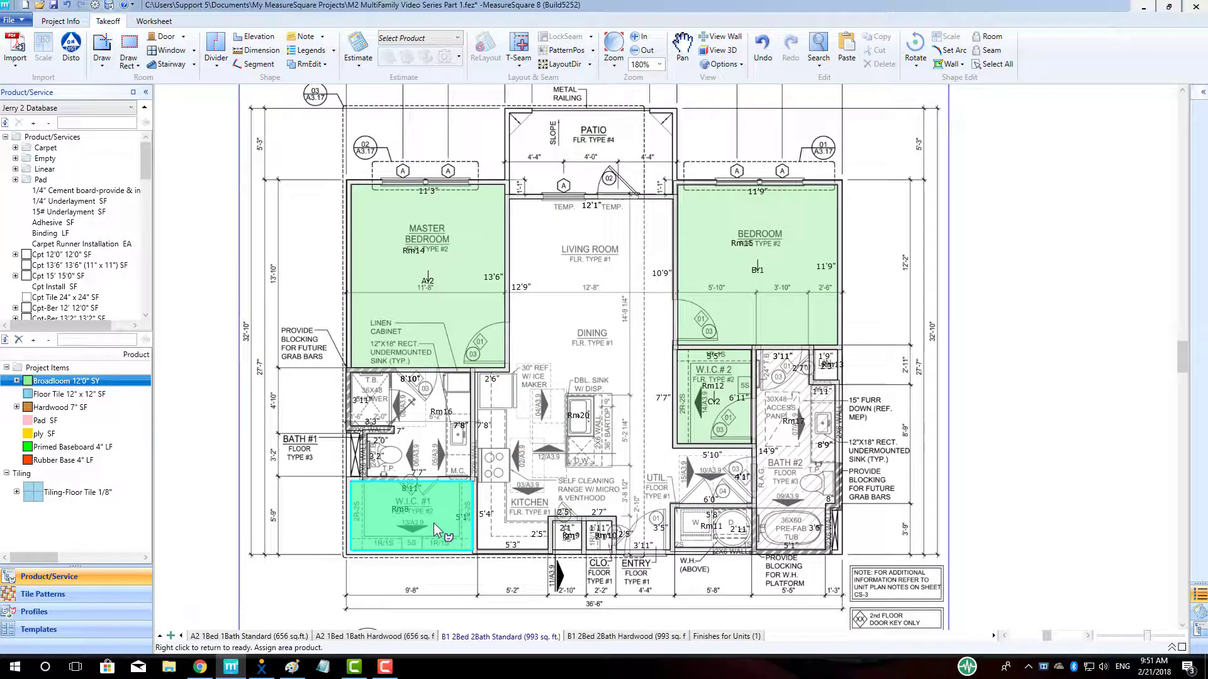
{"action": "left_click", "coordinate": [433, 522]}
- Assign Floor Tile 12" x 12" to Bath #1 and Bath #2
{"action": "left_click", "coordinate": [70, 394]}
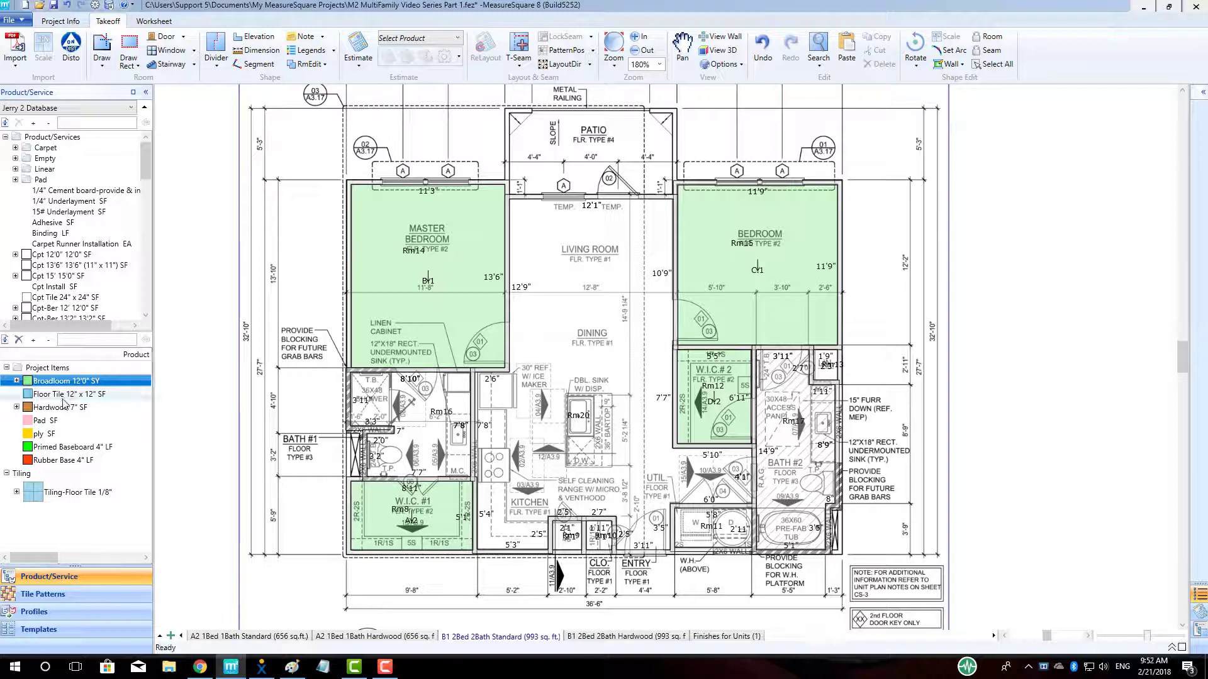
{"action": "left_click", "coordinate": [425, 434]}
{"action": "left_click", "coordinate": [818, 470]}
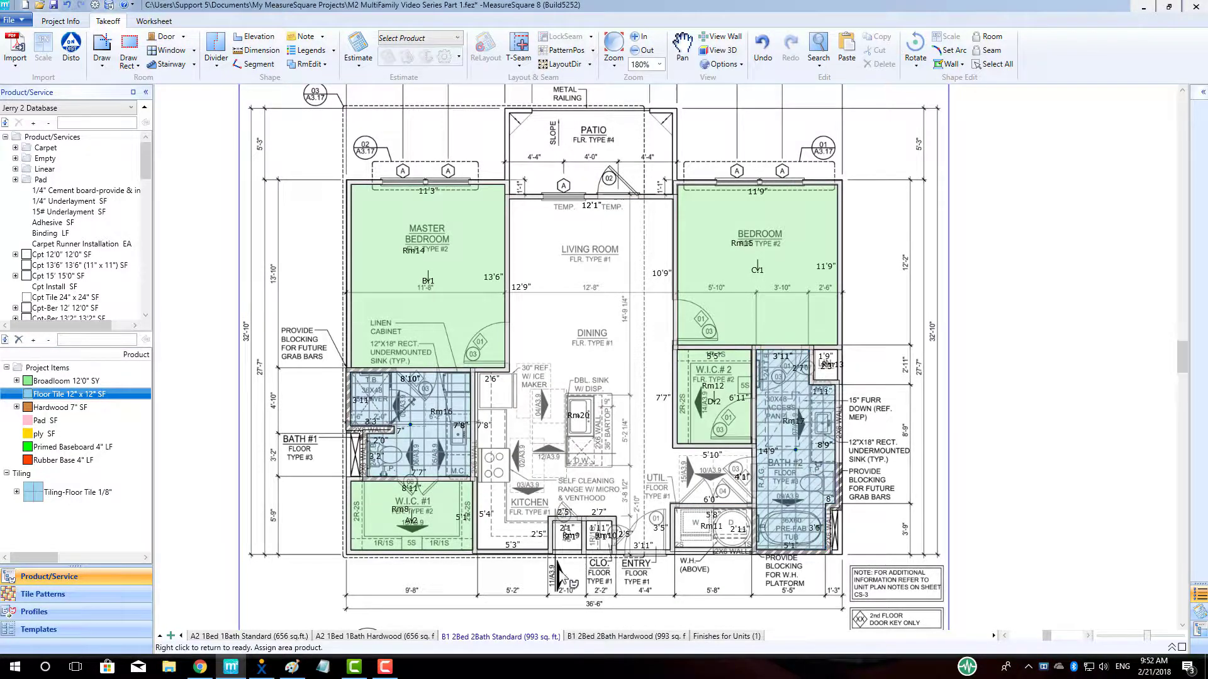
- Assign Hardwood 7" to the living, dining and kitchen area, the pantry, the entry closet, the utility closet and the linen closet
{"action": "left_click", "coordinate": [60, 407]}
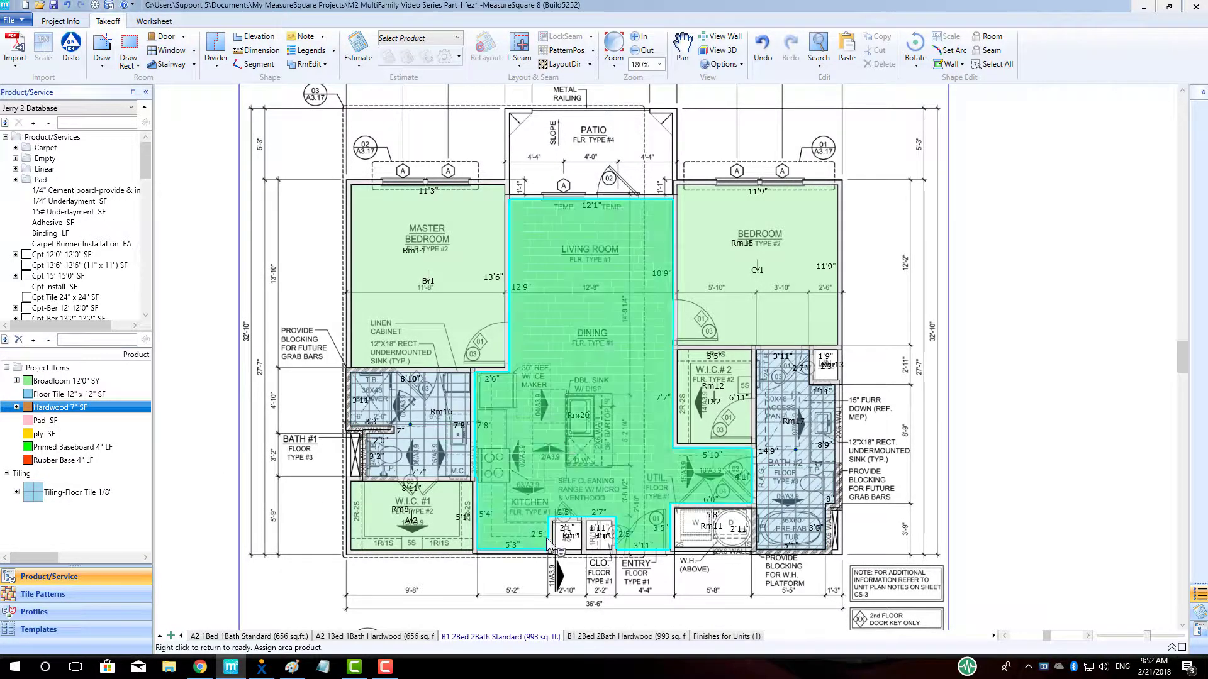
{"action": "left_click", "coordinate": [546, 538]}
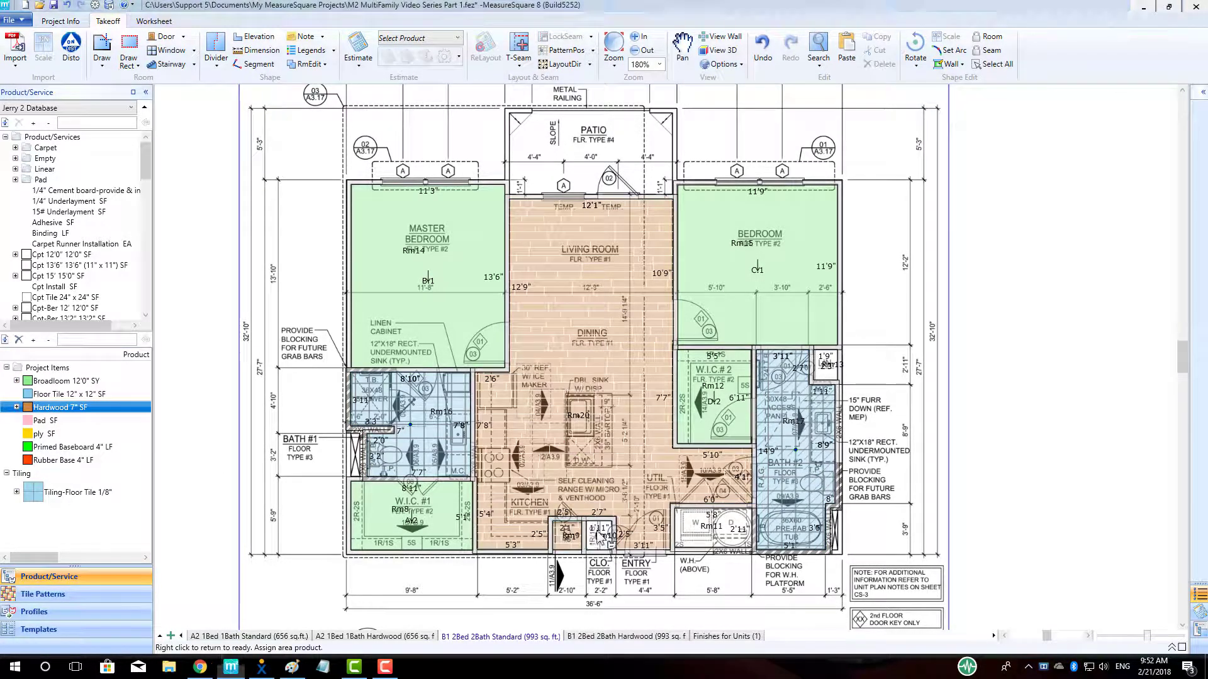
{"action": "left_click", "coordinate": [733, 519]}
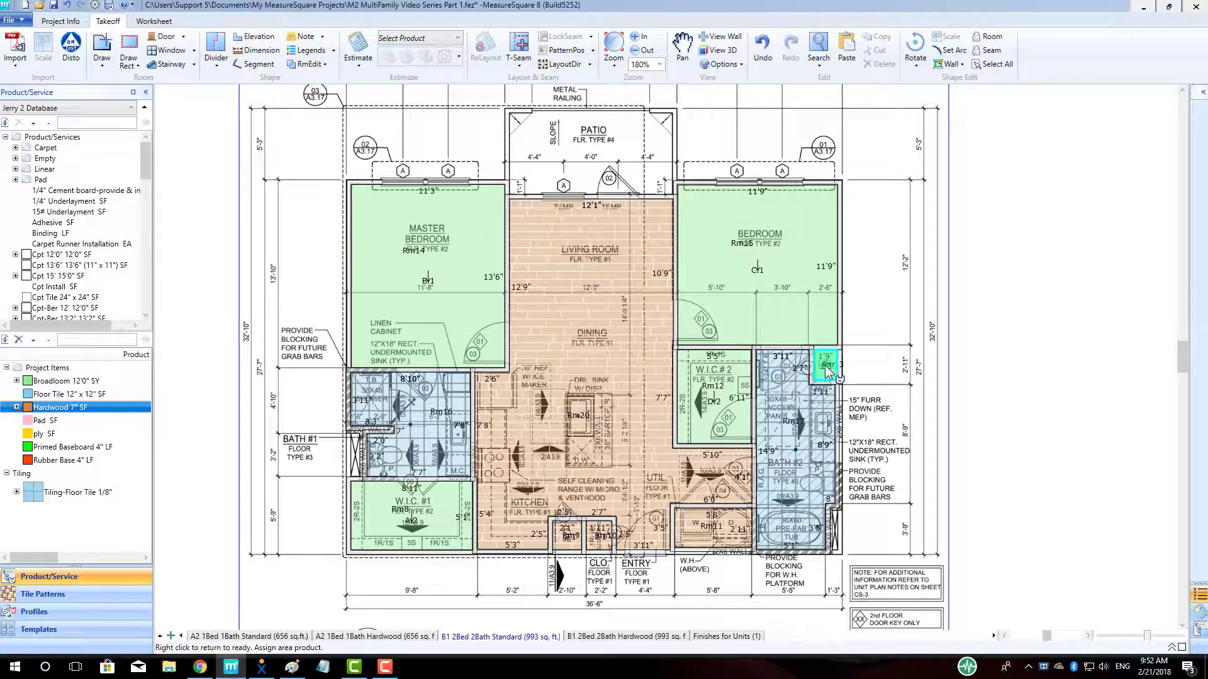
{"action": "right_click", "coordinate": [904, 407]}
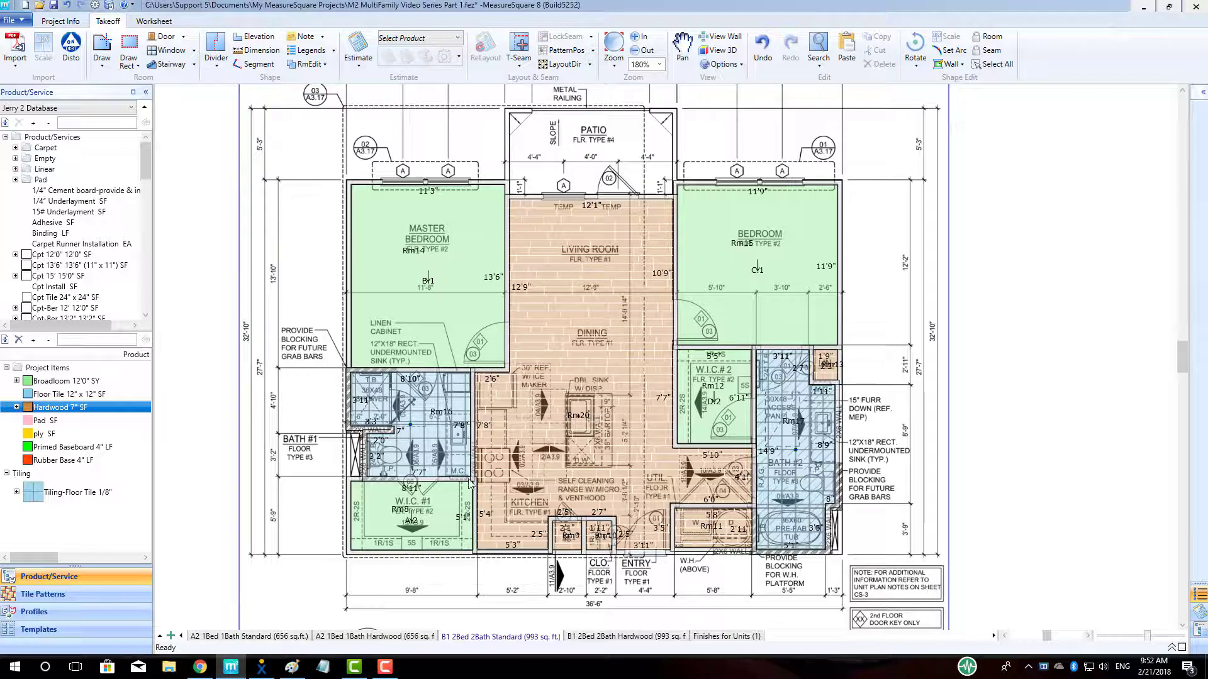
- Draw elevations in Bath #1 around the vanity counter about 1'9" wide and the shower about 3'11" deep
{"action": "left_click", "coordinate": [255, 36]}
{"action": "scroll", "coordinate": [434, 435], "scroll_direction": "up", "scroll_amount": 4}
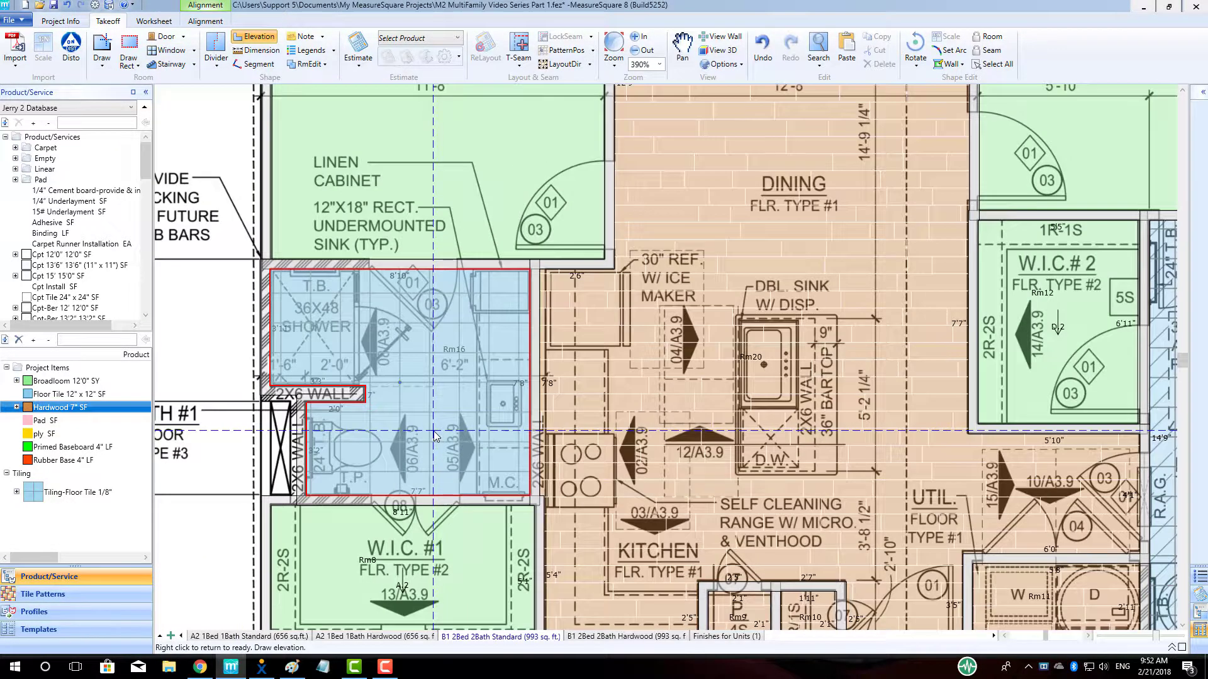
{"action": "scroll", "coordinate": [434, 435], "scroll_direction": "up", "scroll_amount": 2}
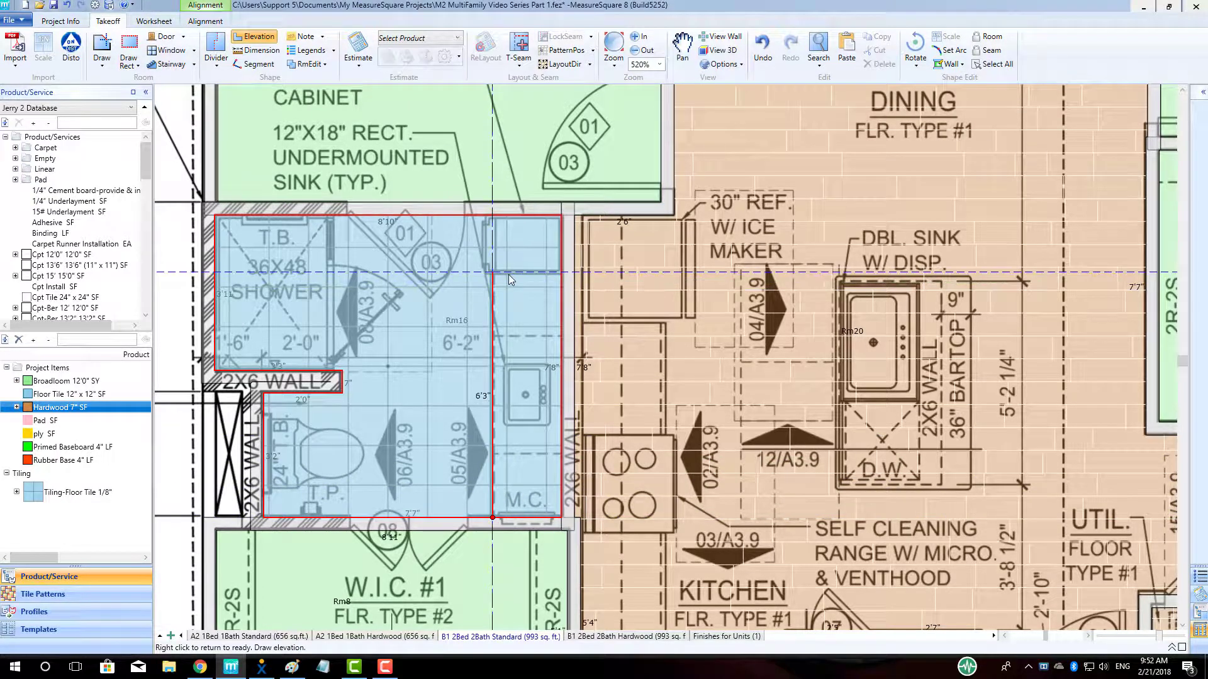
{"action": "left_click", "coordinate": [493, 217]}
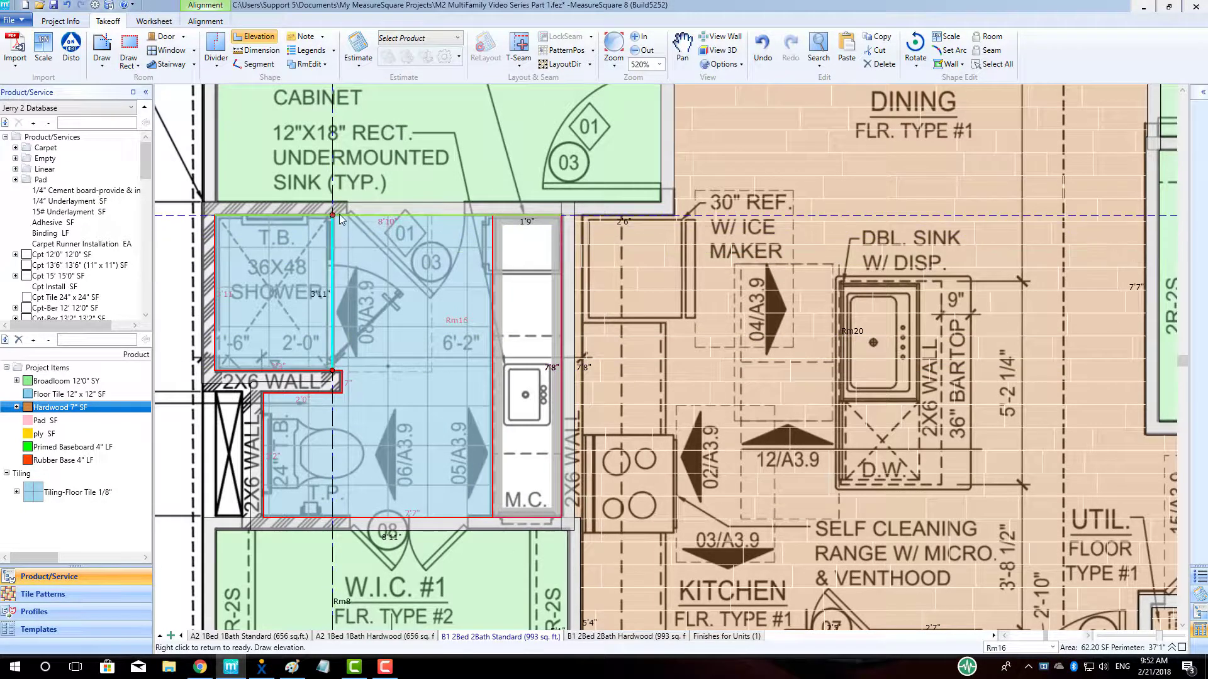
- Draw an elevation around the kitchen's L-shaped corner counter, with inner edges about 3'2" and 2'11" long
{"action": "scroll", "coordinate": [283, 310], "scroll_direction": "down", "scroll_amount": 3}
{"action": "scroll", "coordinate": [388, 366], "scroll_direction": "down", "scroll_amount": 1}
{"action": "scroll", "coordinate": [497, 441], "scroll_direction": "up", "scroll_amount": 3}
{"action": "left_click", "coordinate": [518, 441]}
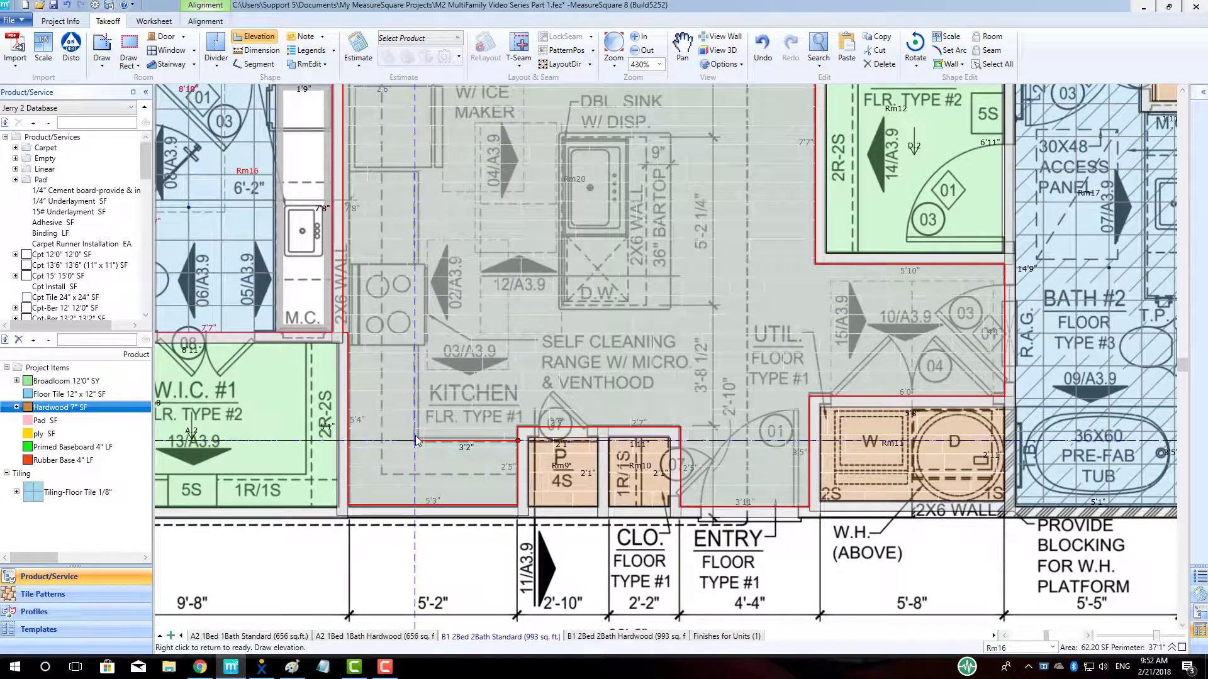
{"action": "left_click", "coordinate": [354, 359]}
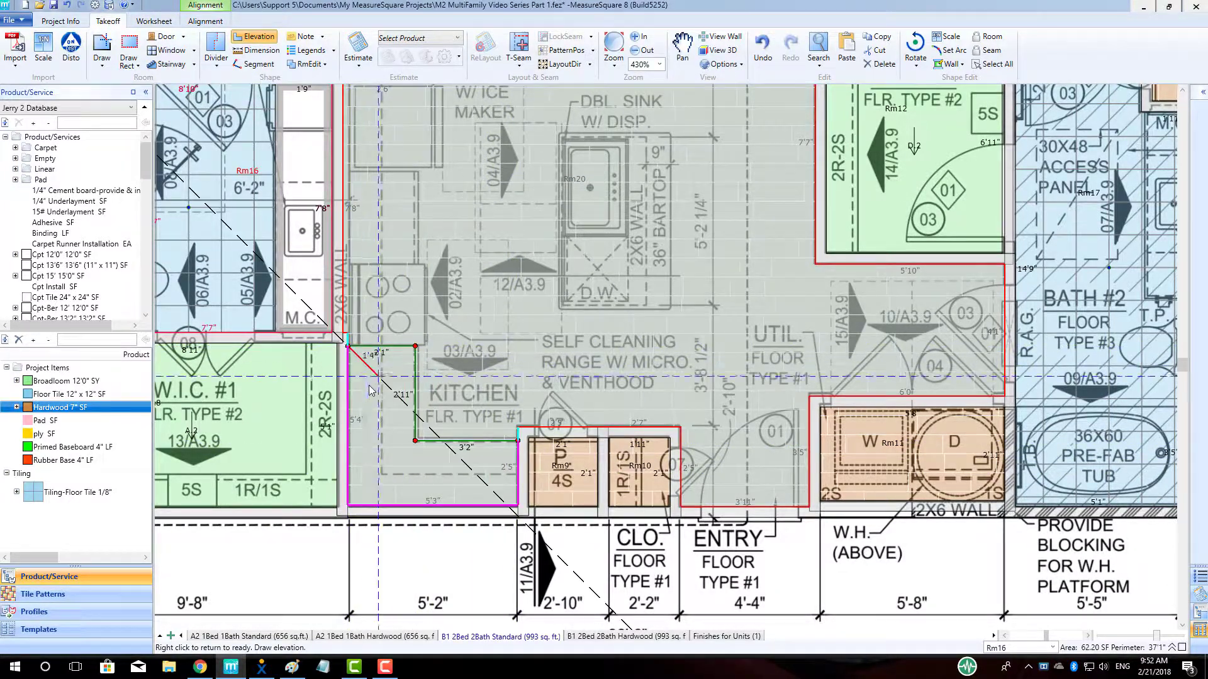
- Draw elevations around the counter between range and refrigerator, about 2'3" by 2'10", and the sink island, about 2'8" by 5'2"
{"action": "left_click", "coordinate": [414, 264]}
{"action": "scroll", "coordinate": [412, 302], "scroll_direction": "up", "scroll_amount": 2}
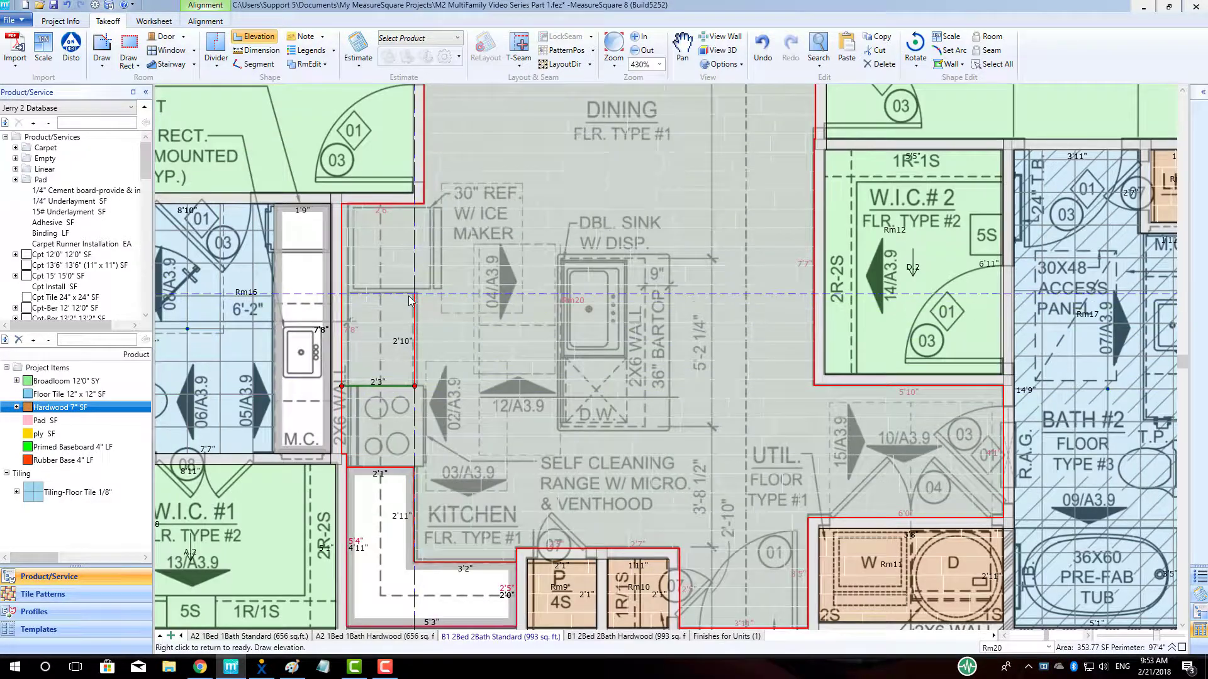
{"action": "left_click", "coordinate": [345, 300]}
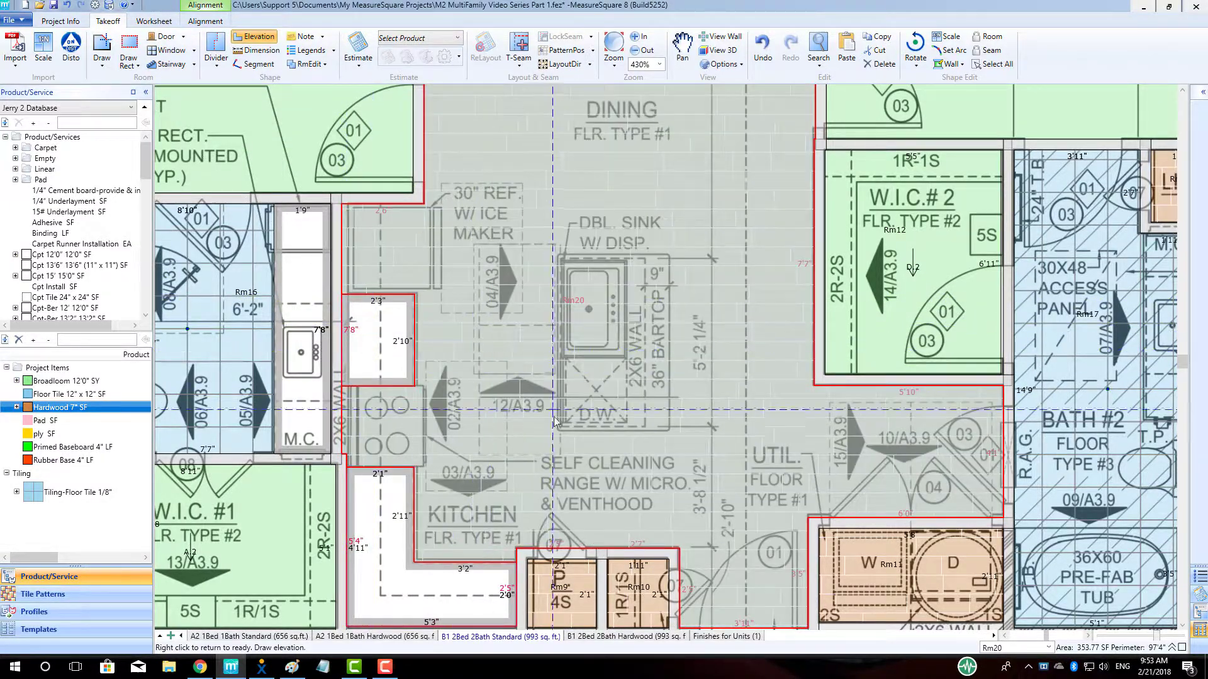
{"action": "left_click", "coordinate": [644, 259]}
{"action": "left_click", "coordinate": [644, 427]}
- Draw elevations in Bath #2 around the pre-fab tub, about 5'1" wide, and the sink vanity, about 1'8" deep
{"action": "scroll", "coordinate": [641, 428], "scroll_direction": "down", "scroll_amount": 3}
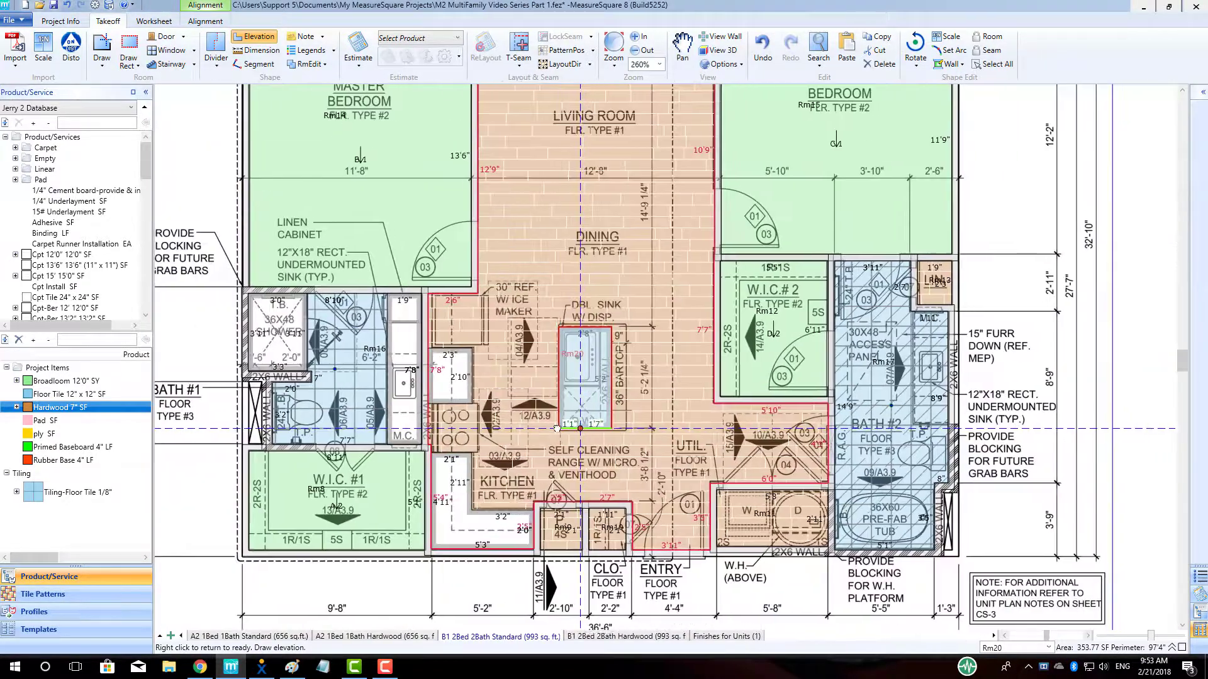
{"action": "scroll", "coordinate": [596, 481], "scroll_direction": "up", "scroll_amount": 3}
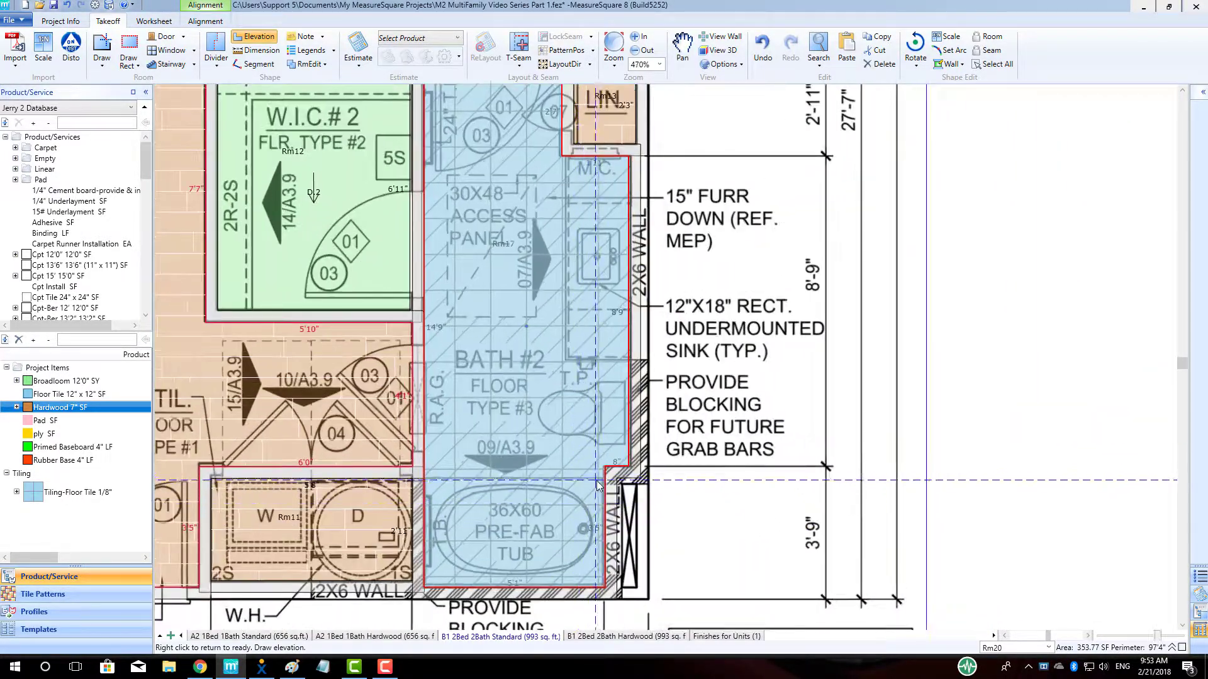
{"action": "left_click", "coordinate": [605, 478]}
{"action": "left_click", "coordinate": [428, 488]}
{"action": "left_click", "coordinate": [628, 358]}
{"action": "left_click", "coordinate": [570, 357]}
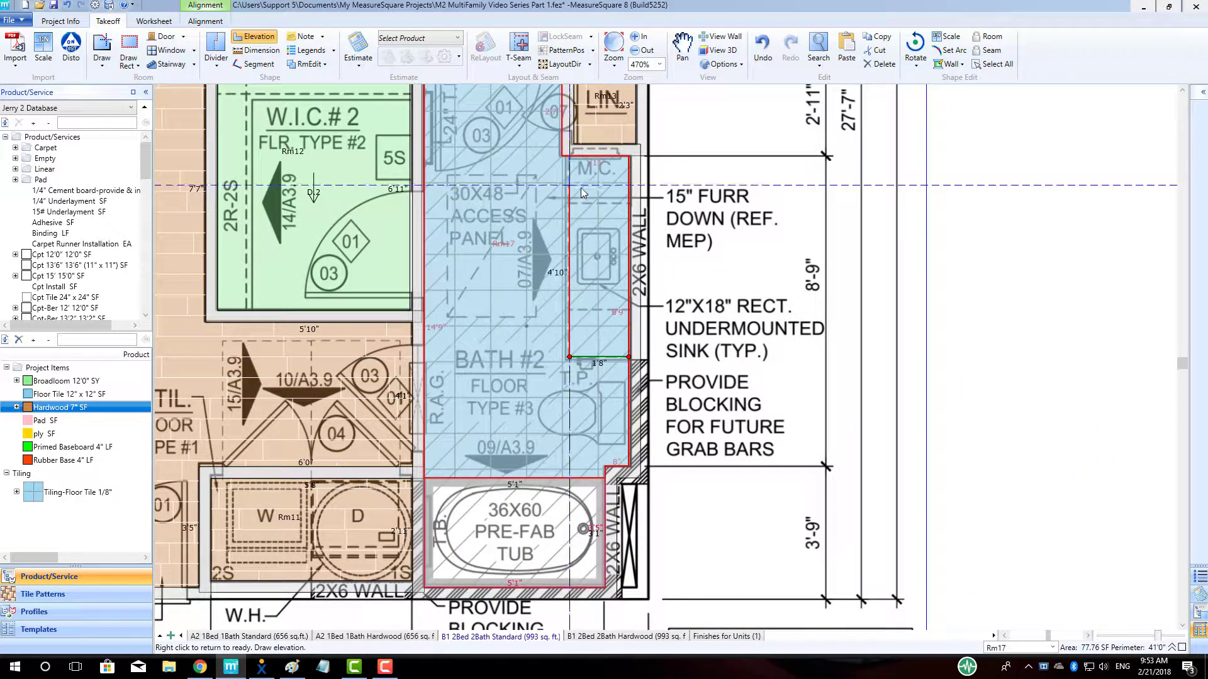
{"action": "left_click", "coordinate": [577, 160]}
{"action": "scroll", "coordinate": [830, 440], "scroll_direction": "down", "scroll_amount": 5}
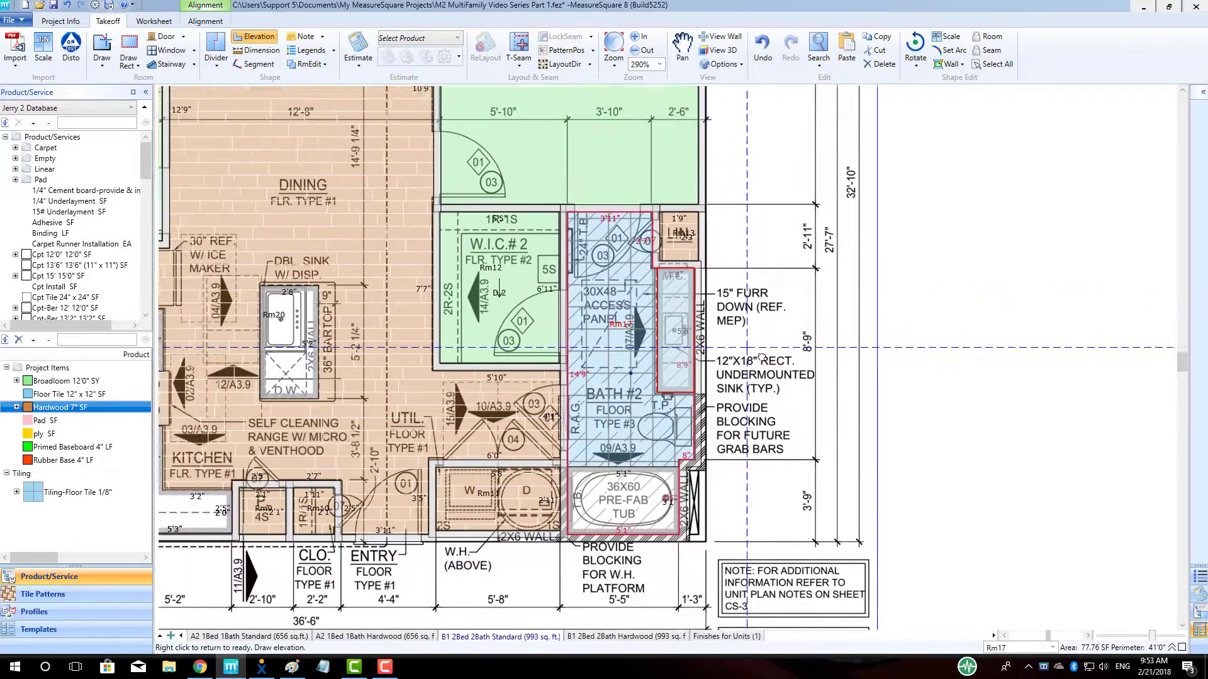
{"action": "right_click", "coordinate": [779, 371]}
- Add 3'0" wide NoLeaf doors from Bath #2 to W.I.C. #2 and the hall, and from Bath #1 to W.I.C. #1 and the master bedroom
{"action": "left_click", "coordinate": [162, 38]}
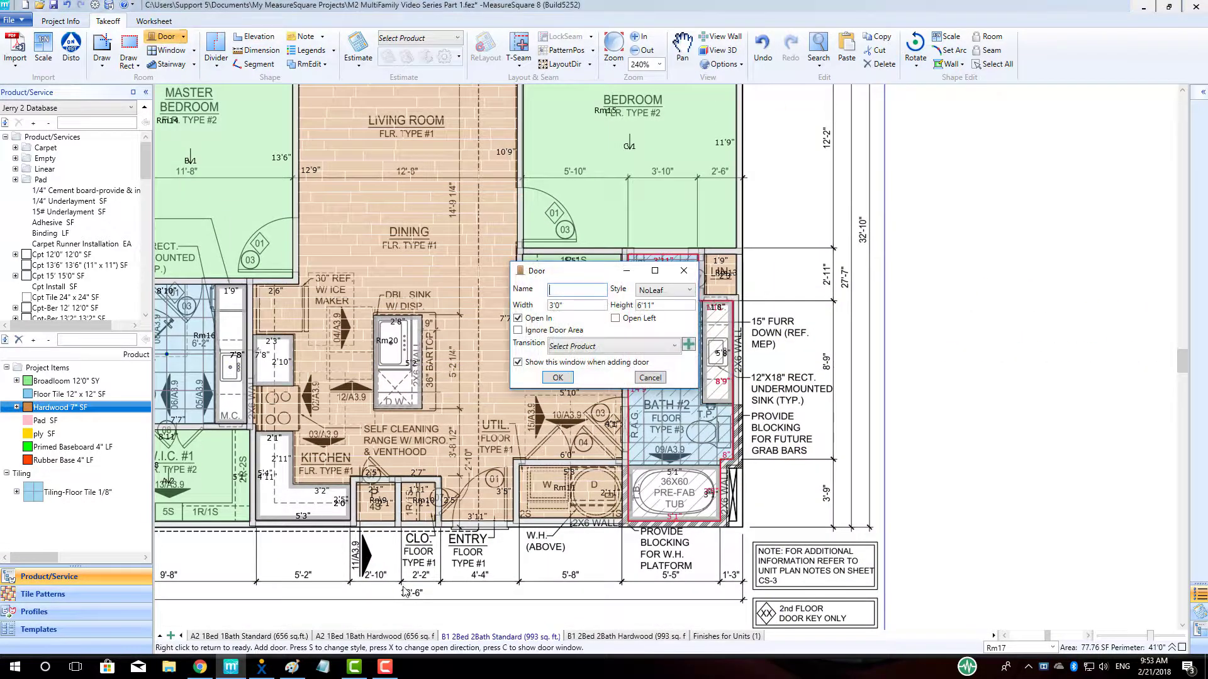
{"action": "left_click", "coordinate": [558, 378]}
{"action": "scroll", "coordinate": [453, 547], "scroll_direction": "up", "scroll_amount": 3}
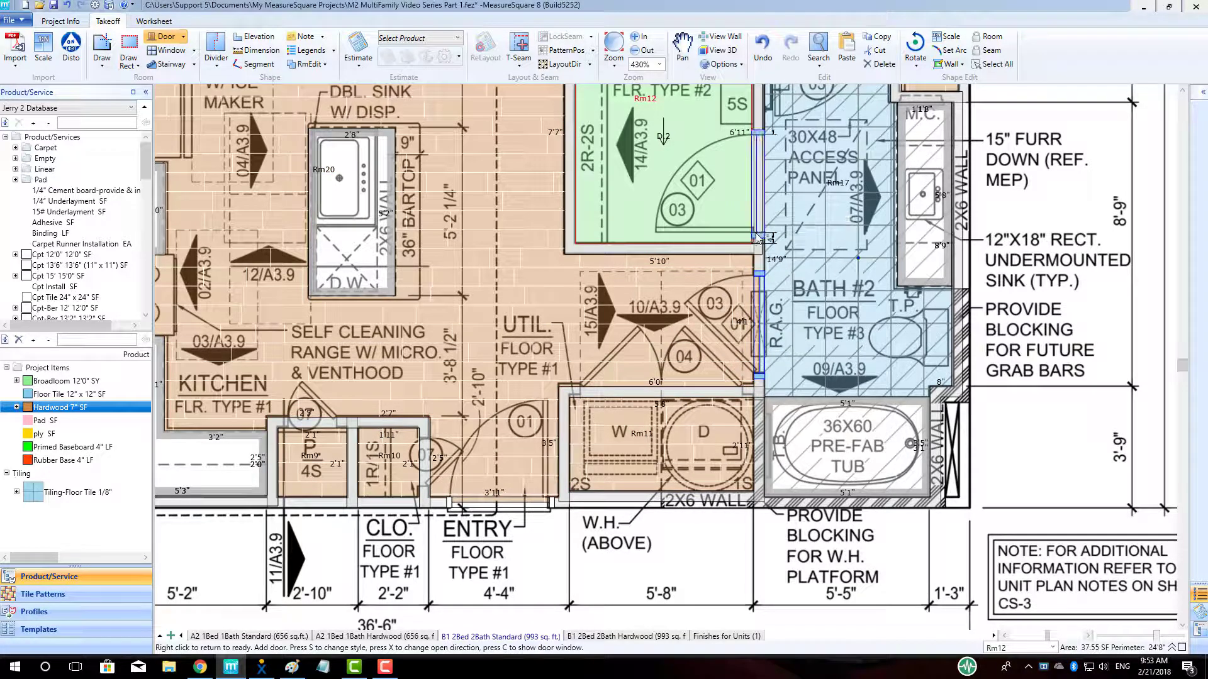
{"action": "scroll", "coordinate": [675, 447], "scroll_direction": "down", "scroll_amount": 2}
{"action": "scroll", "coordinate": [478, 500], "scroll_direction": "up", "scroll_amount": 1}
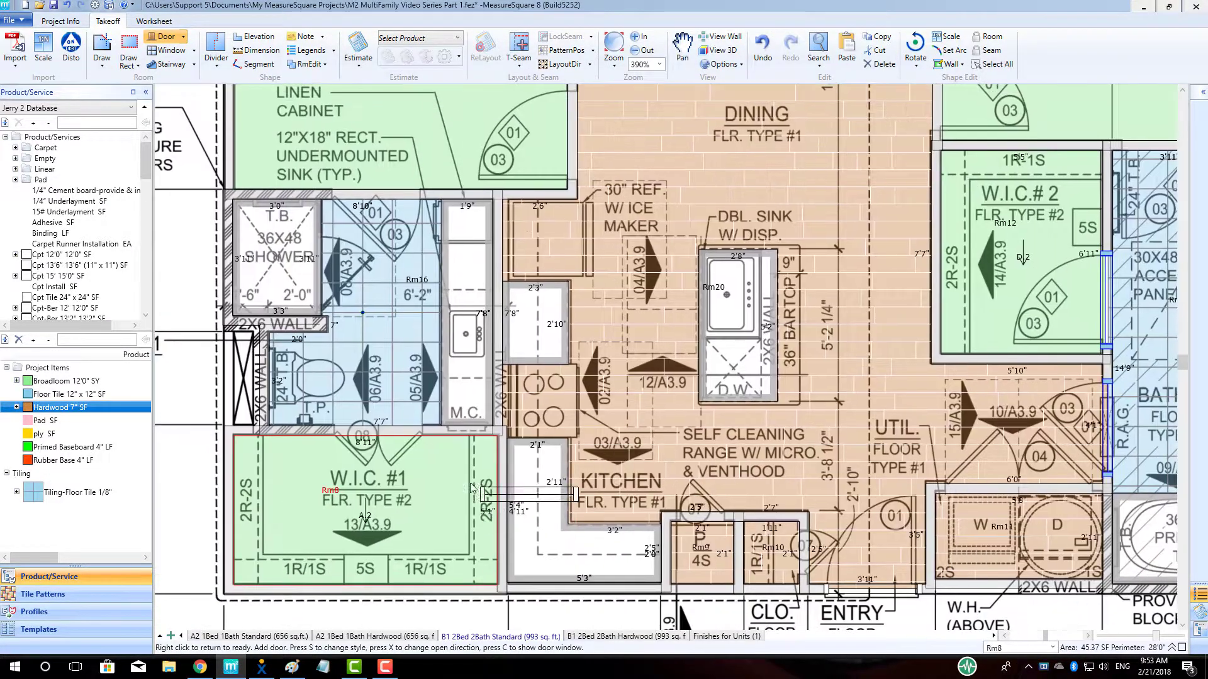
{"action": "left_click", "coordinate": [426, 202]}
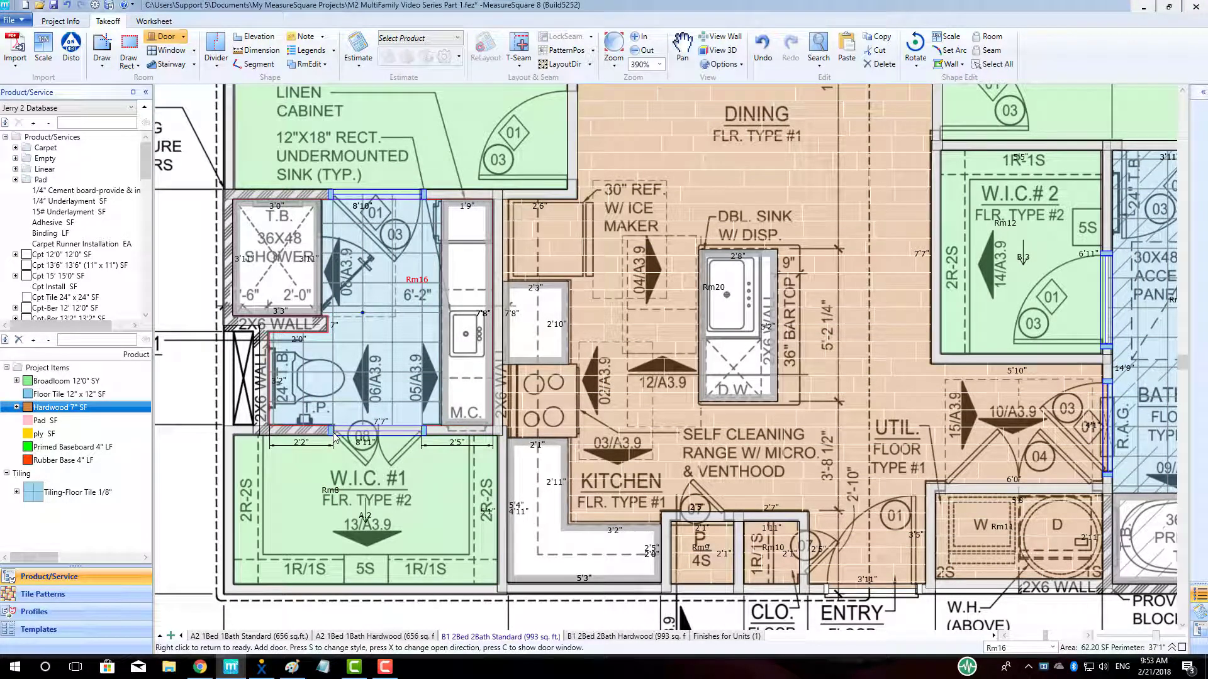
- Add doors from the dining area to the master bedroom and the second bedroom, and from the second bedroom to Bath #2
{"action": "scroll", "coordinate": [335, 439], "scroll_direction": "down", "scroll_amount": 2}
{"action": "scroll", "coordinate": [512, 414], "scroll_direction": "up", "scroll_amount": 3}
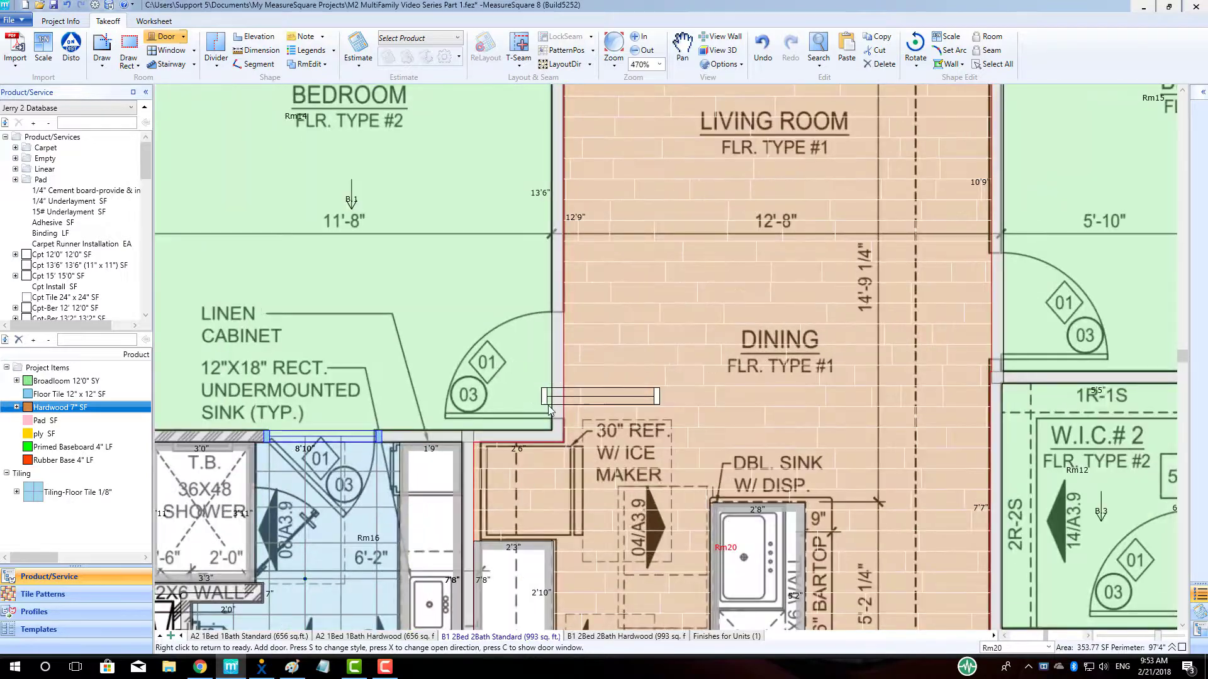
{"action": "left_click", "coordinate": [555, 403]}
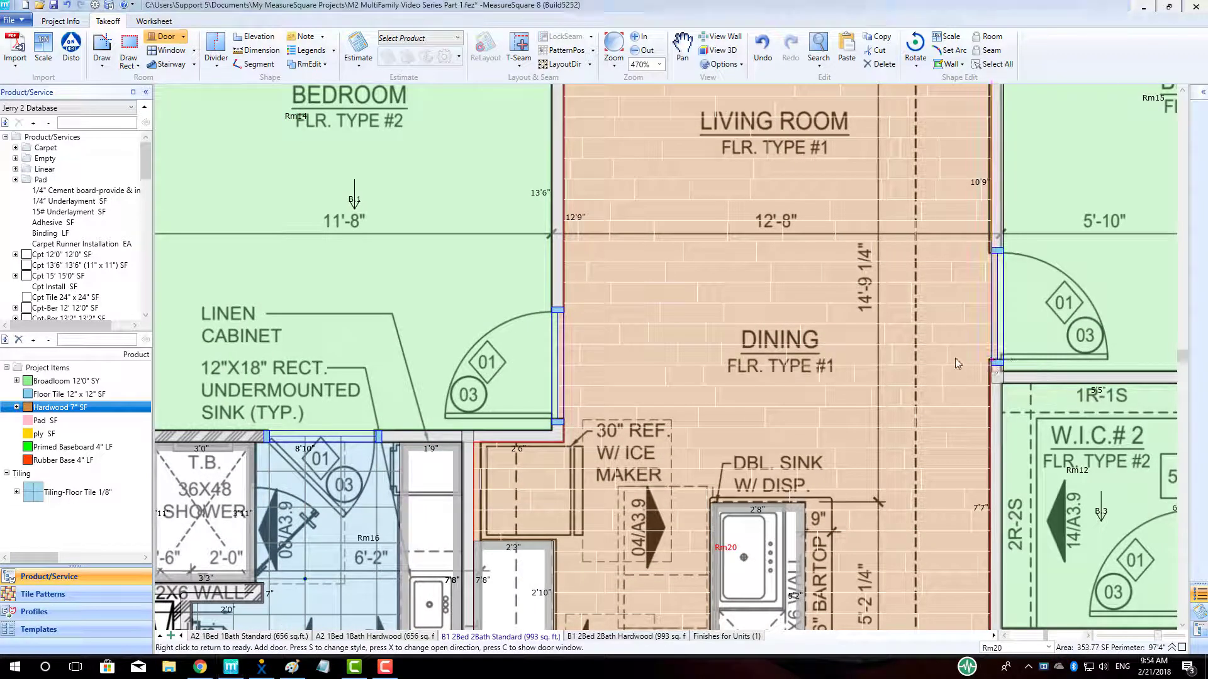
{"action": "left_click", "coordinate": [973, 367]}
{"action": "scroll", "coordinate": [973, 368], "scroll_direction": "down", "scroll_amount": 2}
{"action": "scroll", "coordinate": [783, 324], "scroll_direction": "up", "scroll_amount": 2}
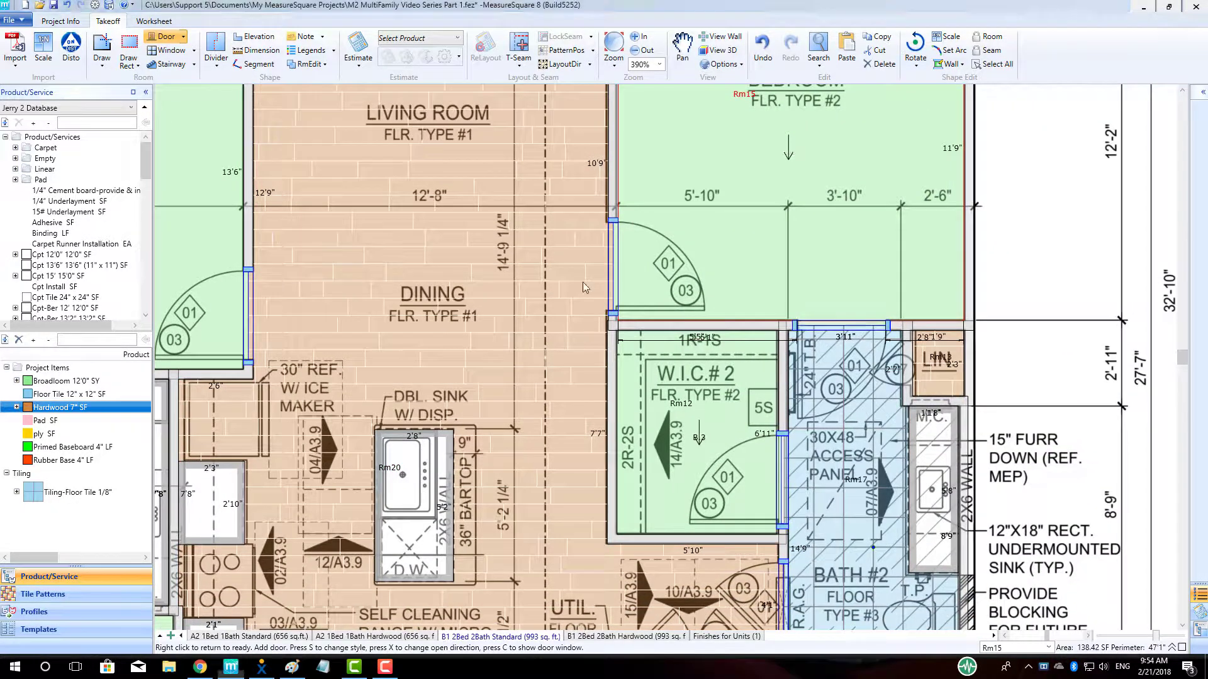
- Add a door at the patio opening in the living room's outer wall
{"action": "scroll", "coordinate": [605, 278], "scroll_direction": "down", "scroll_amount": 2}
{"action": "scroll", "coordinate": [444, 274], "scroll_direction": "up", "scroll_amount": 3}
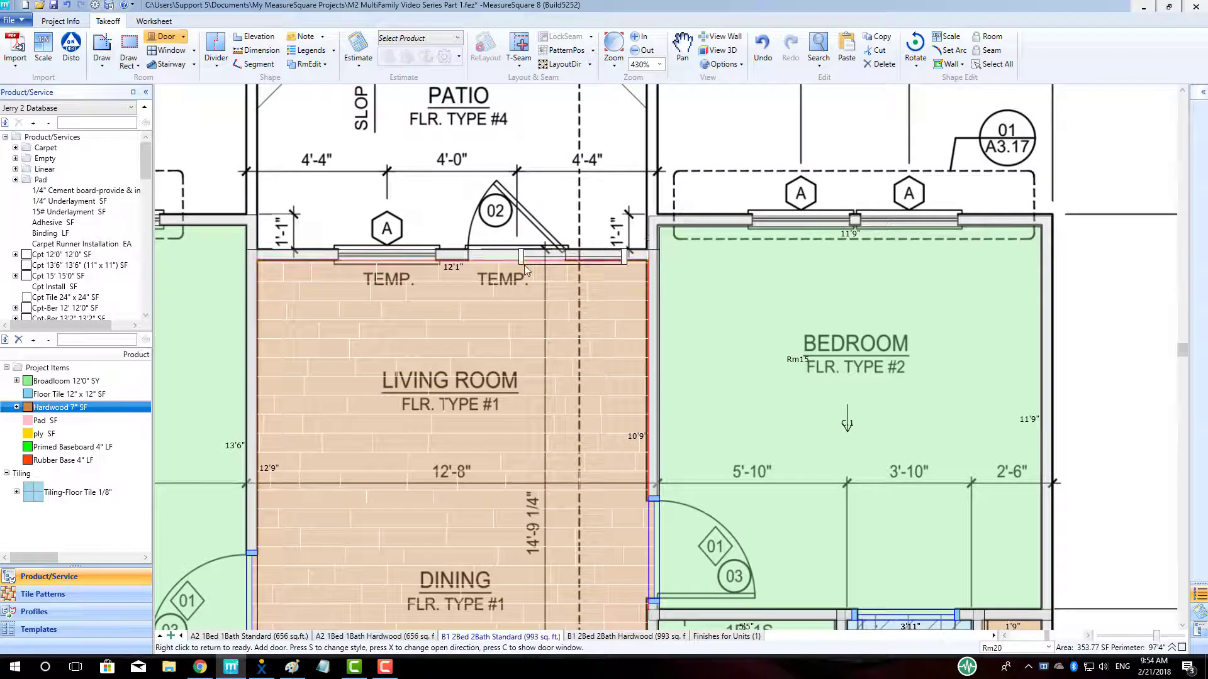
{"action": "left_click", "coordinate": [568, 261]}
{"action": "scroll", "coordinate": [519, 371], "scroll_direction": "down", "scroll_amount": 3}
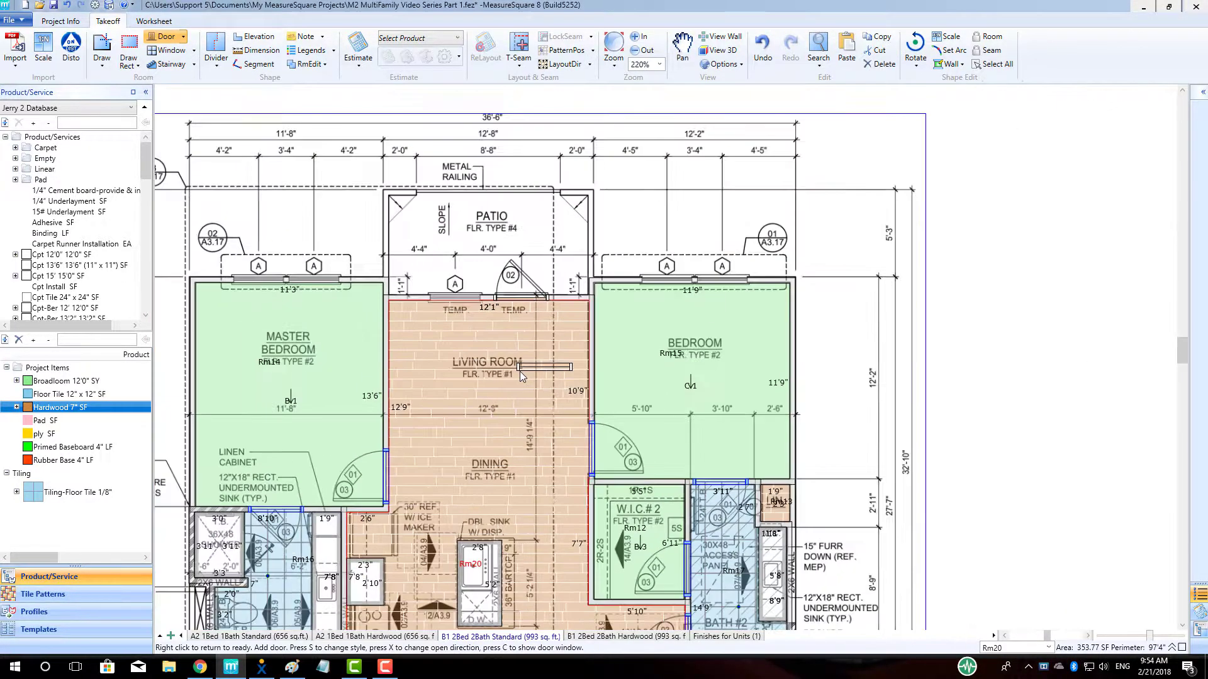
{"action": "right_click", "coordinate": [840, 403]}
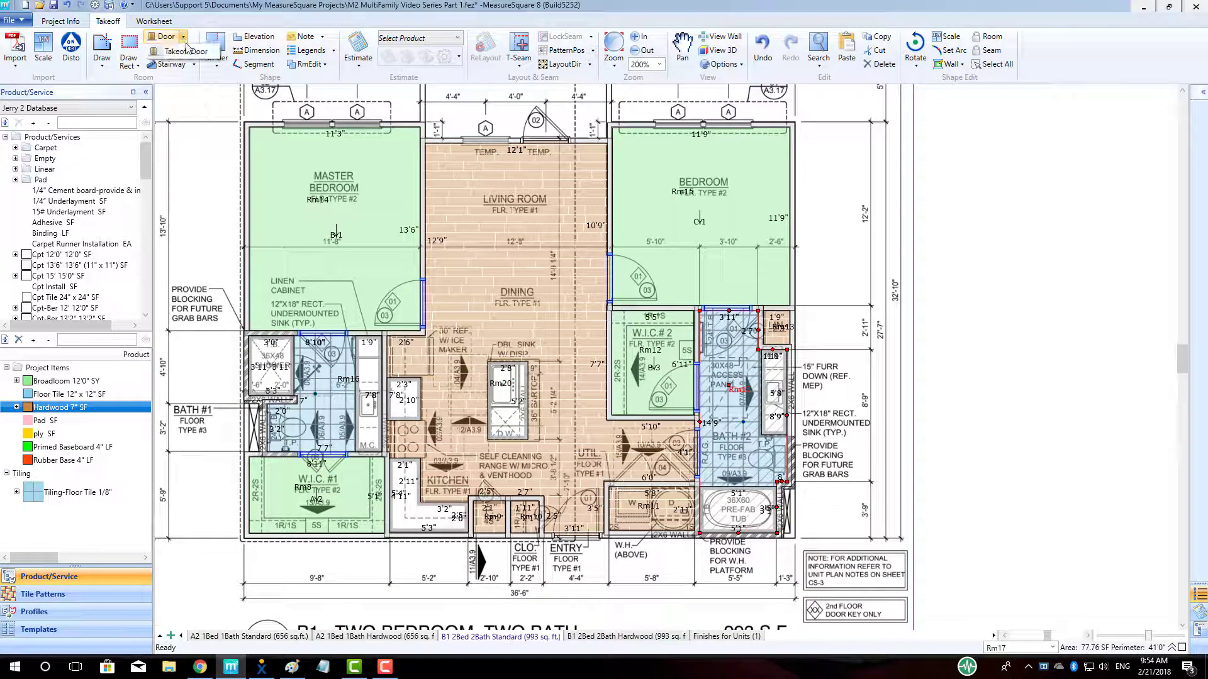
- Take off the linen closet door on the wall it shares with Bath #2
{"action": "left_click", "coordinate": [165, 37]}
{"action": "scroll", "coordinate": [718, 340], "scroll_direction": "up", "scroll_amount": 7}
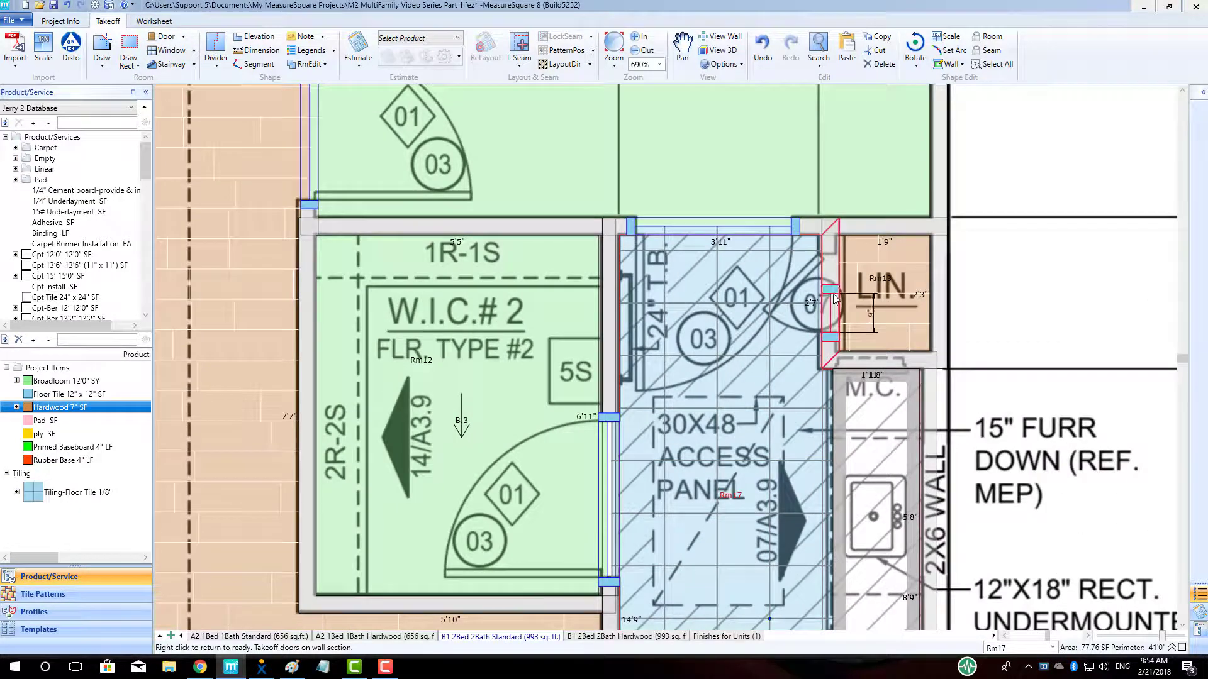
{"action": "left_click", "coordinate": [835, 299]}
{"action": "right_click", "coordinate": [835, 299]}
- Take off the doors of the utility closet, the pantry and the entry closet on their wall sections
{"action": "scroll", "coordinate": [947, 447], "scroll_direction": "down", "scroll_amount": 3}
{"action": "scroll", "coordinate": [735, 392], "scroll_direction": "down", "scroll_amount": 3}
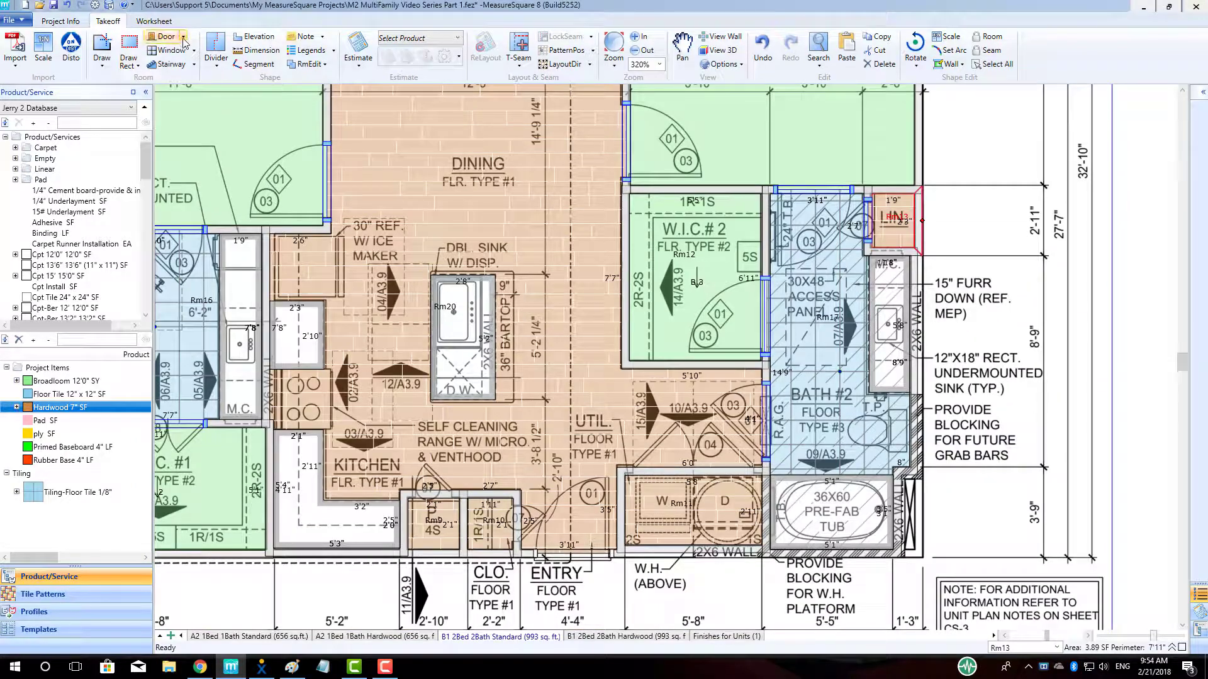
{"action": "left_click", "coordinate": [182, 39]}
{"action": "scroll", "coordinate": [622, 478], "scroll_direction": "up", "scroll_amount": 3}
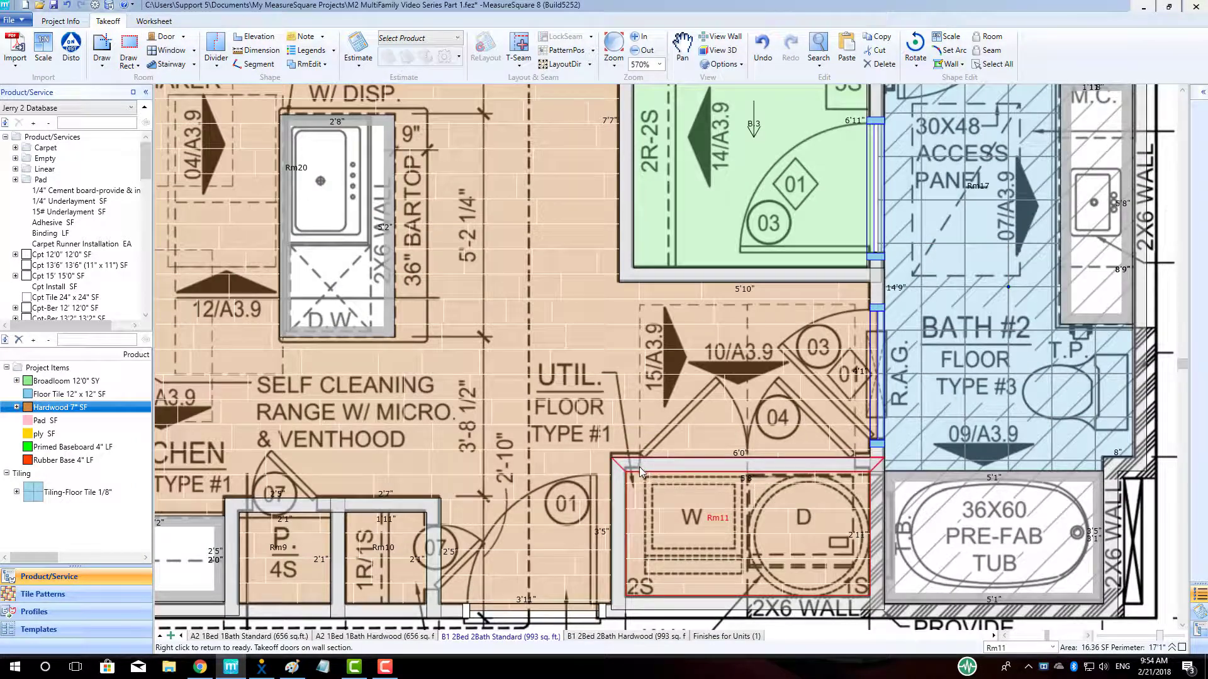
{"action": "left_click", "coordinate": [855, 466]}
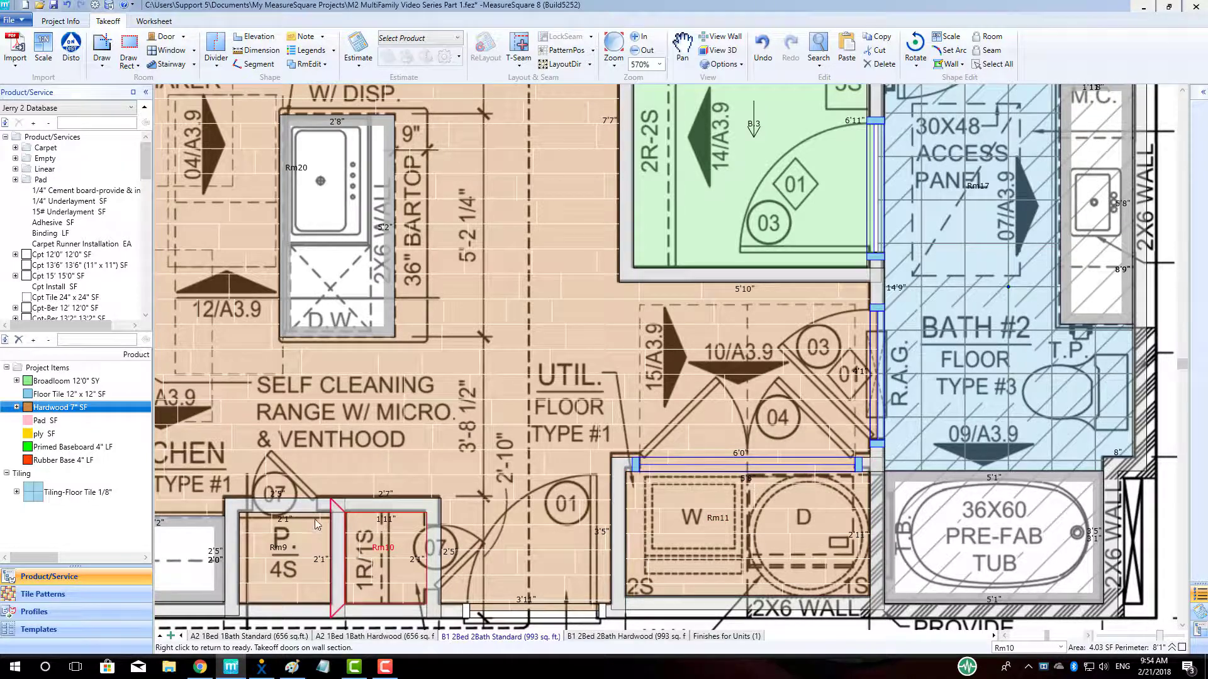
{"action": "left_click", "coordinate": [252, 513]}
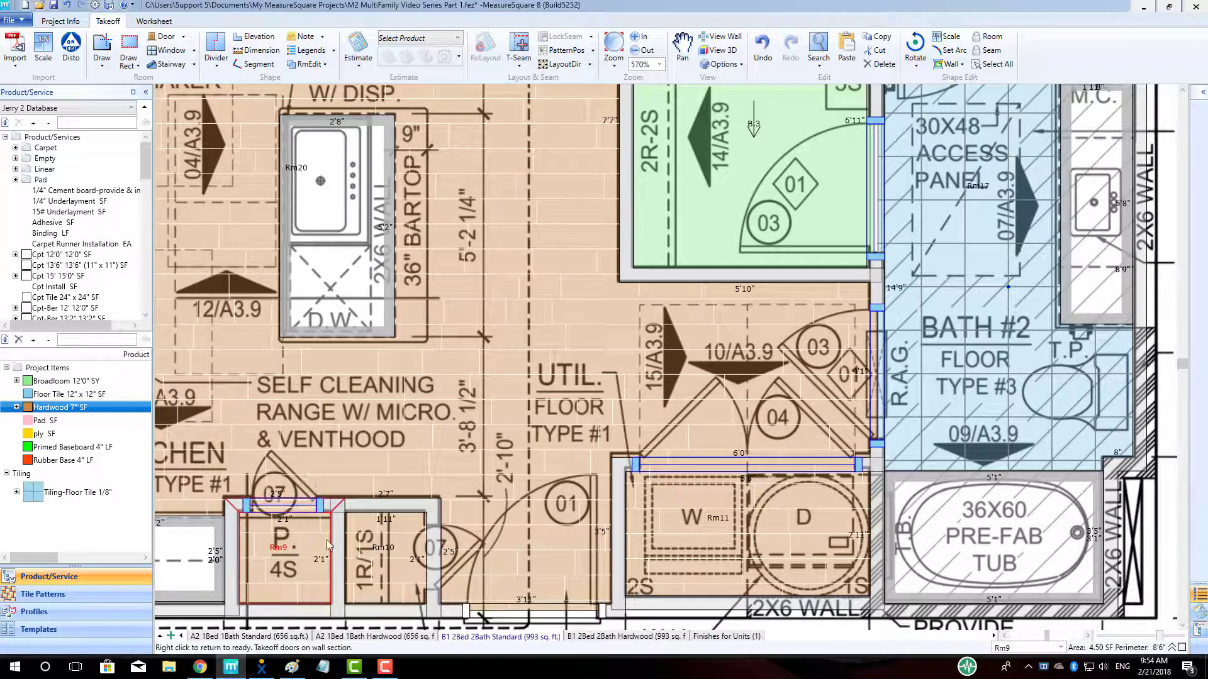
{"action": "scroll", "coordinate": [429, 529], "scroll_direction": "down", "scroll_amount": 2}
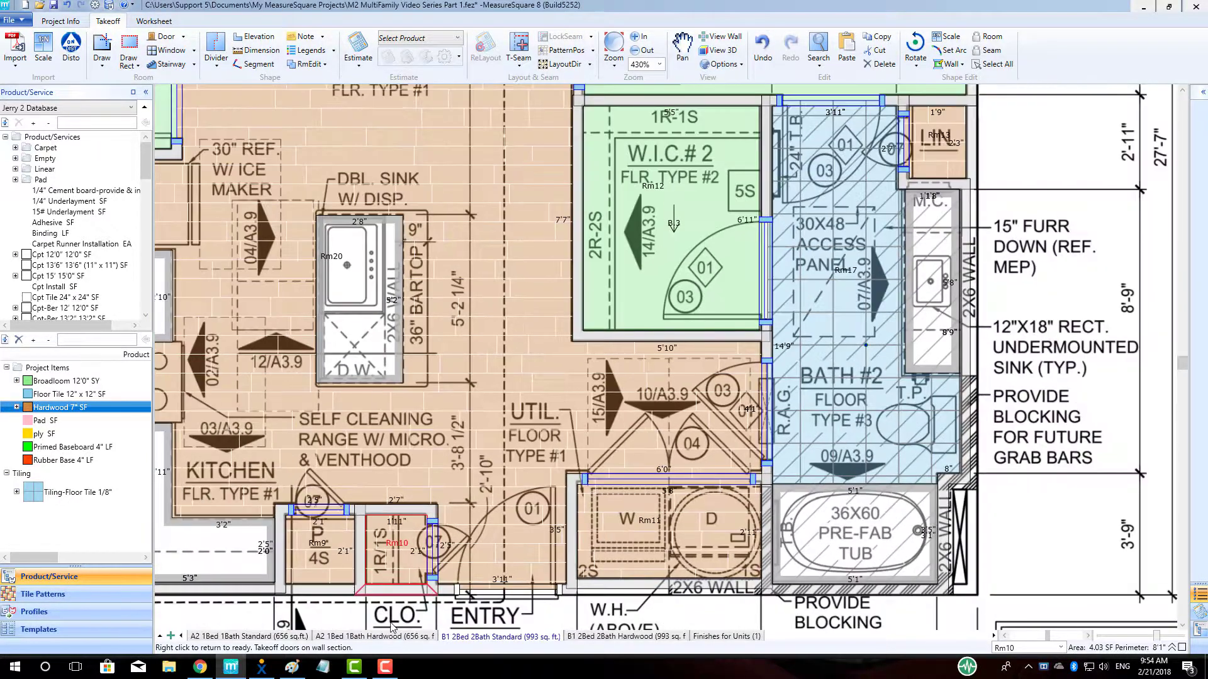
{"action": "scroll", "coordinate": [394, 622], "scroll_direction": "down", "scroll_amount": 4}
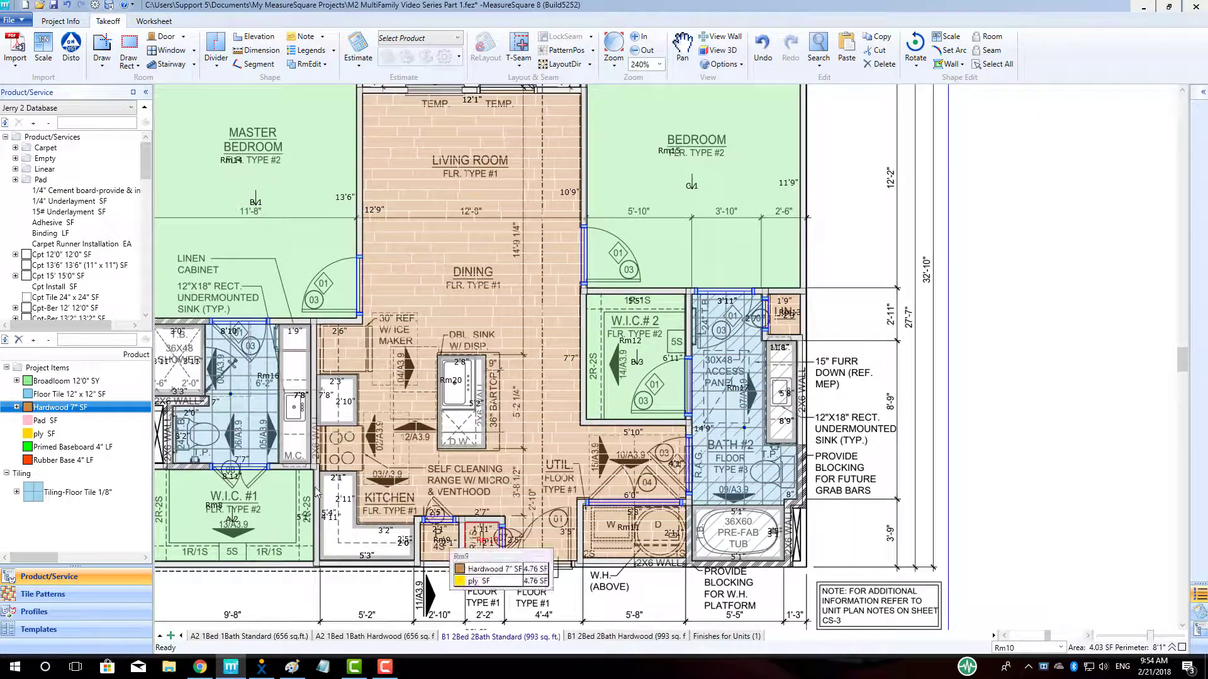
- Assign Rubber Base 4" to the walls of the master bedroom, the second bedroom, W.I.C. #1 and W.I.C. #2
{"action": "left_click", "coordinate": [57, 460]}
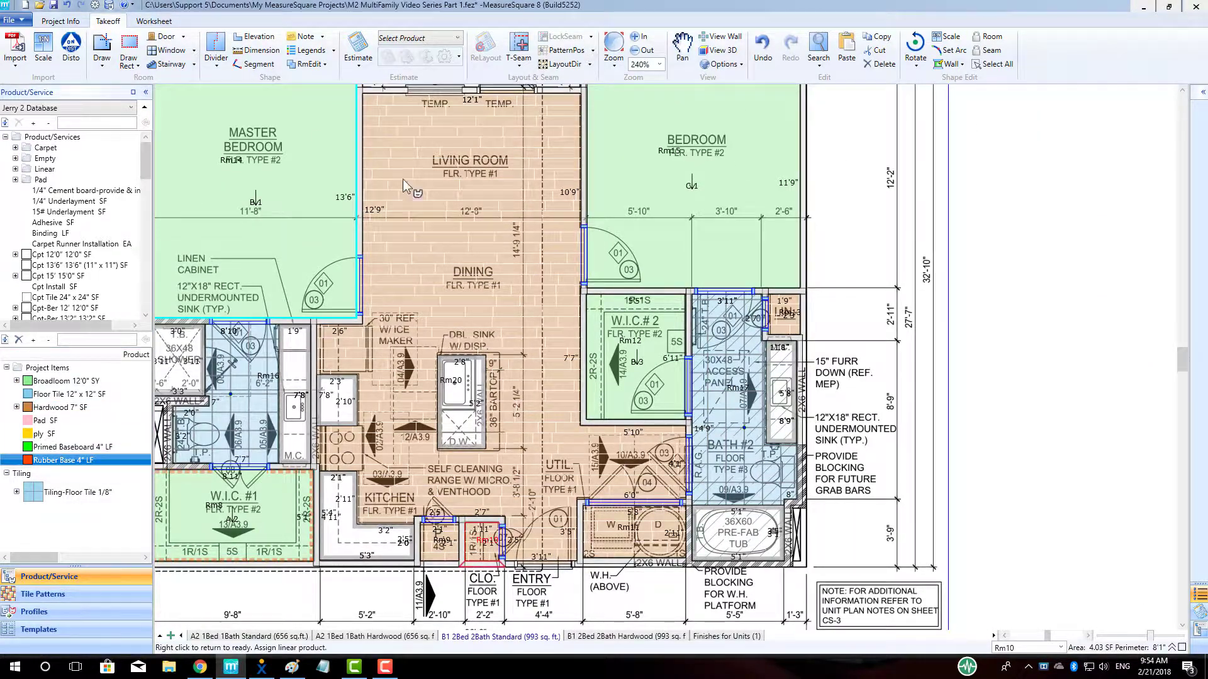
{"action": "left_click", "coordinate": [645, 168]}
{"action": "left_click", "coordinate": [623, 334]}
{"action": "right_click", "coordinate": [358, 591]}
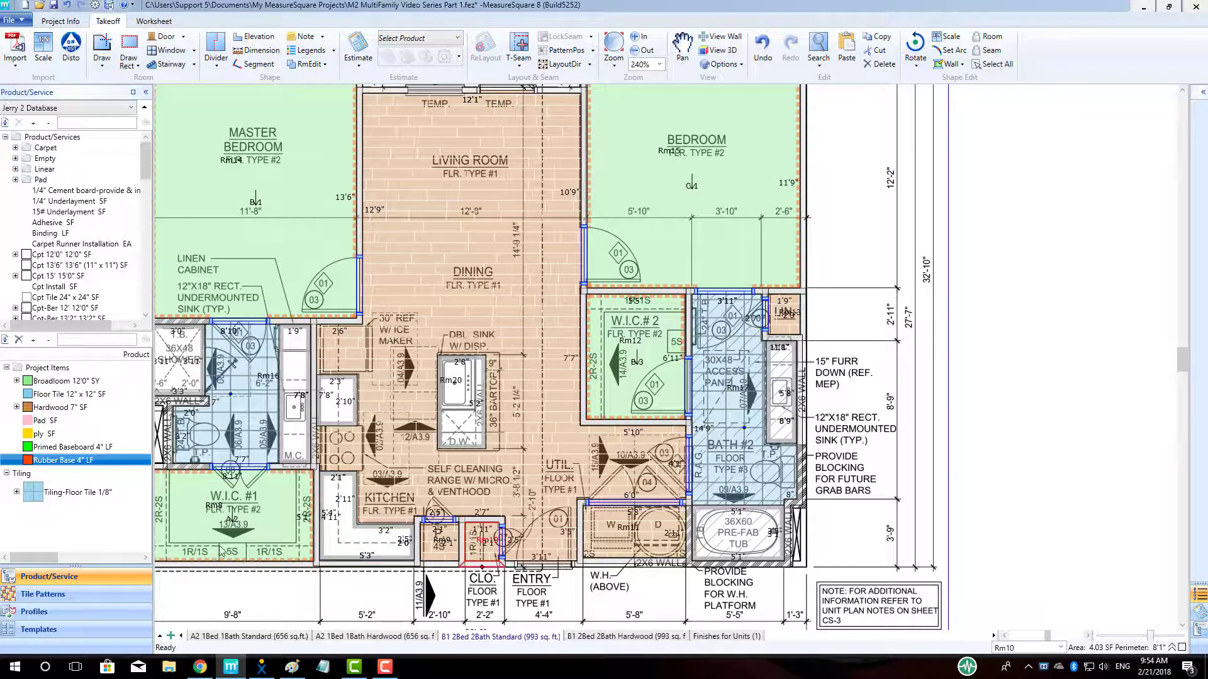
- Assign Primed Baseboard 4" to the walls of Bath #1, the living room and kitchen area, pantry, entry closet, utility closet, Bath #2 and linen closet
{"action": "left_click", "coordinate": [60, 447]}
{"action": "left_click", "coordinate": [249, 406]}
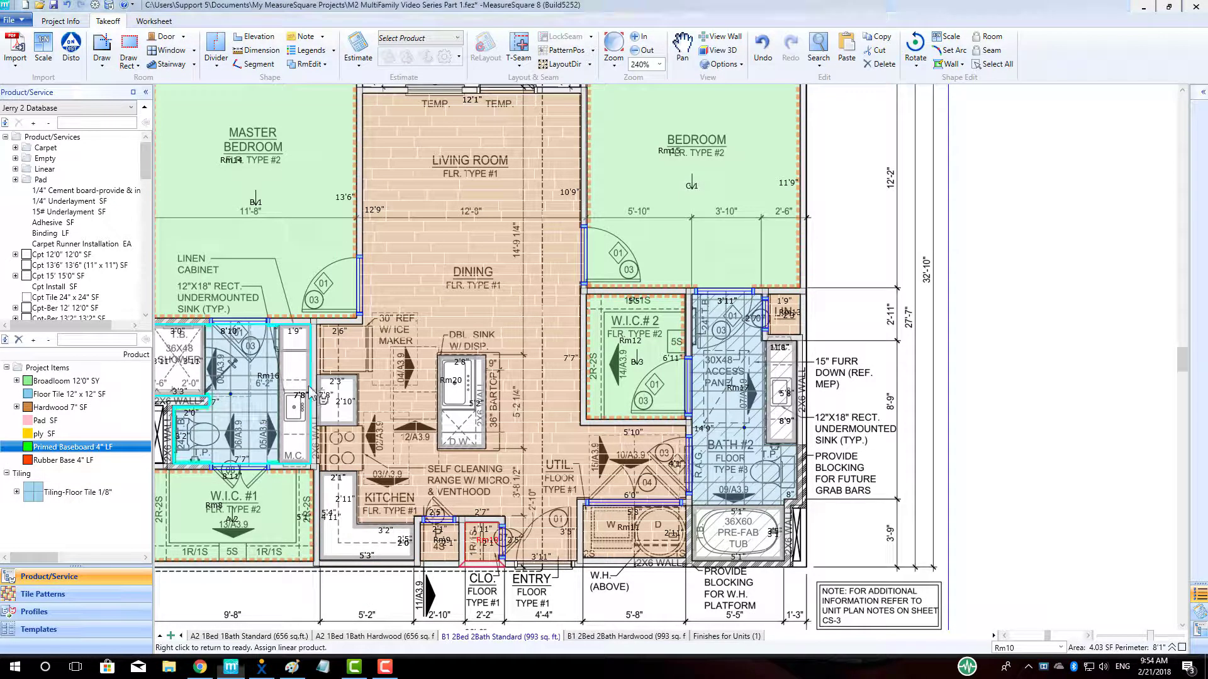
{"action": "left_click", "coordinate": [427, 333]}
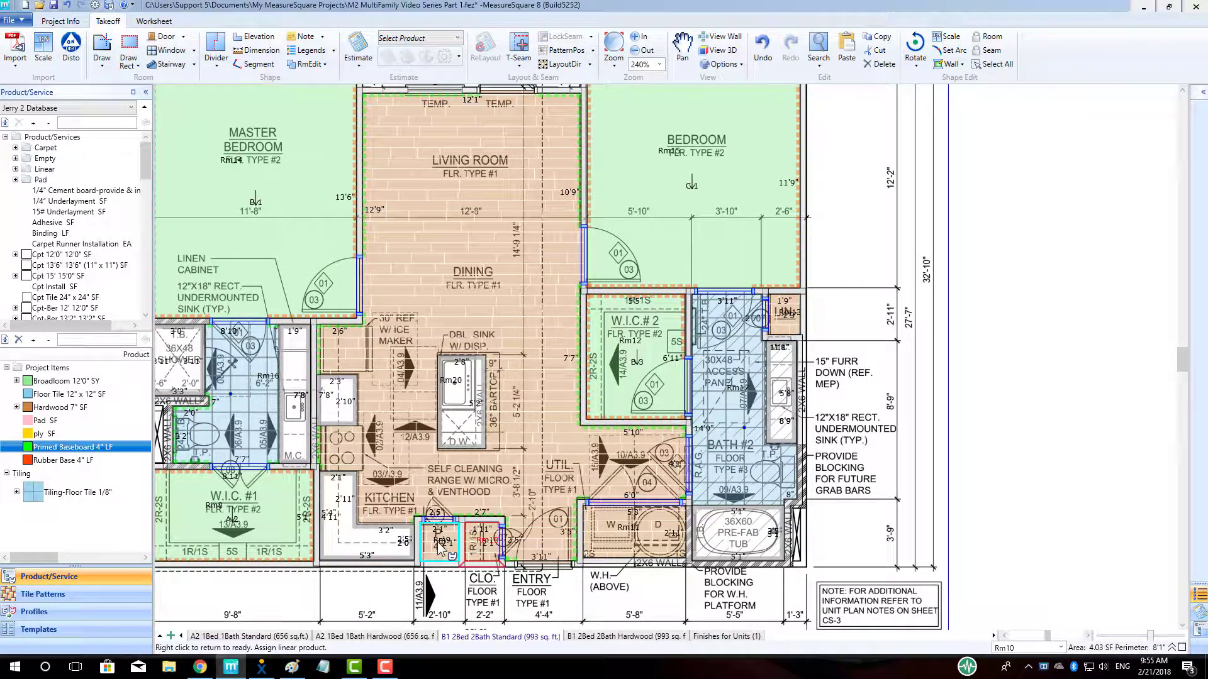
{"action": "left_click", "coordinate": [439, 542]}
{"action": "left_click", "coordinate": [483, 541]}
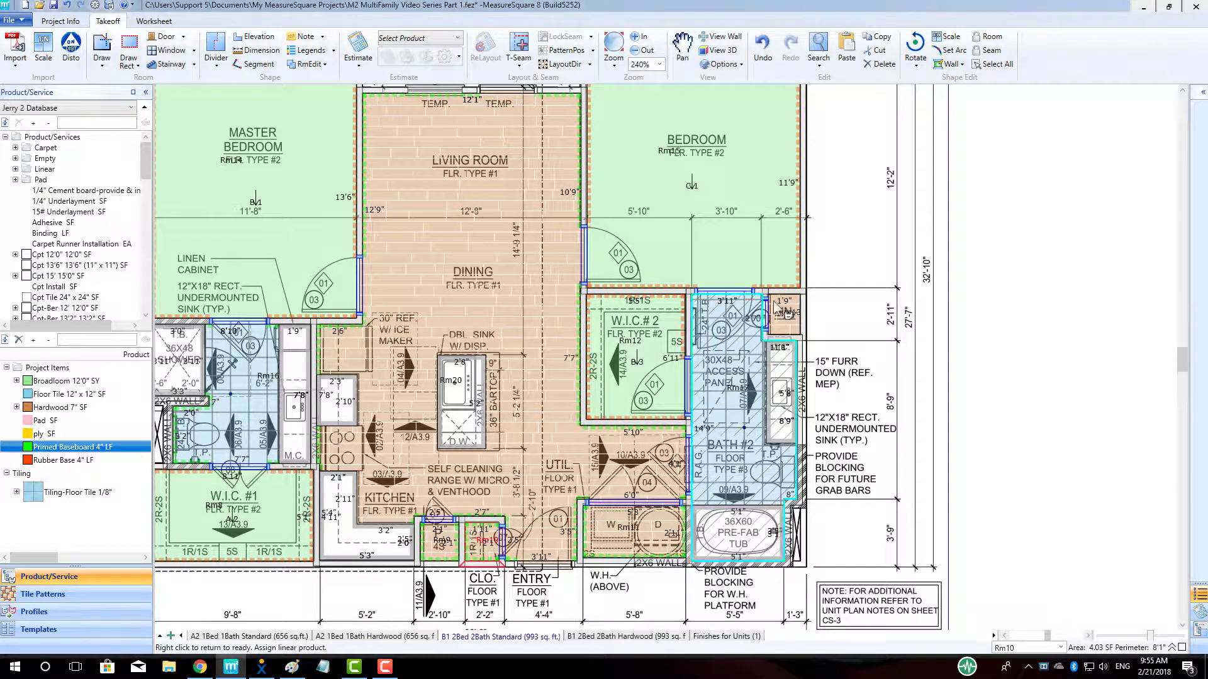
{"action": "left_click", "coordinate": [790, 315]}
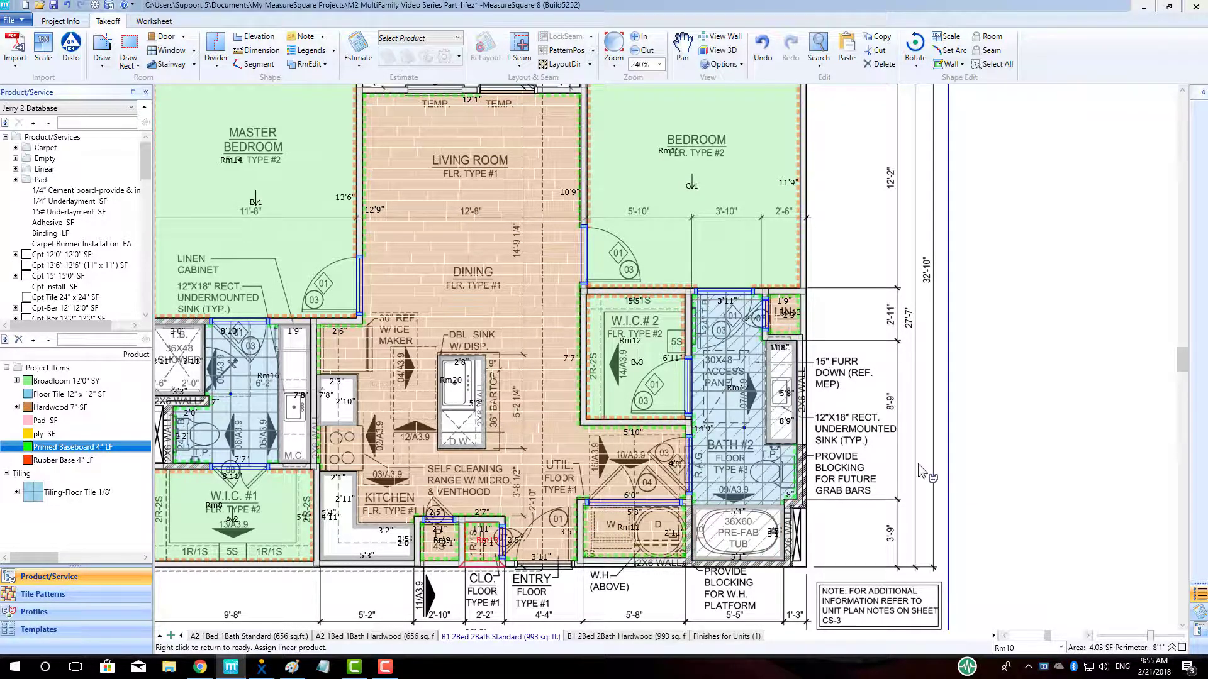
- Assign Primed Baseboard 4" to the kitchen island cutout of the B1 standard unit and end the assignment
{"action": "scroll", "coordinate": [918, 463], "scroll_direction": "down", "scroll_amount": 1}
{"action": "left_click", "coordinate": [515, 428]}
{"action": "scroll", "coordinate": [879, 435], "scroll_direction": "down", "scroll_amount": 2}
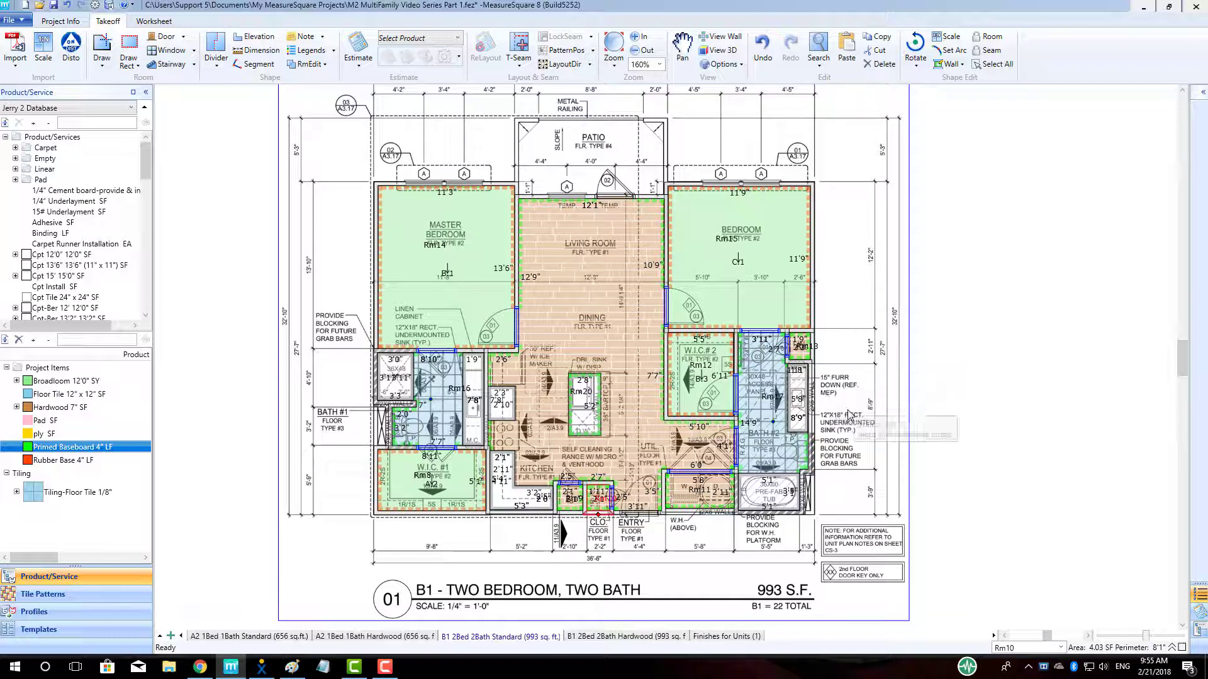
{"action": "left_click", "coordinate": [658, 557]}
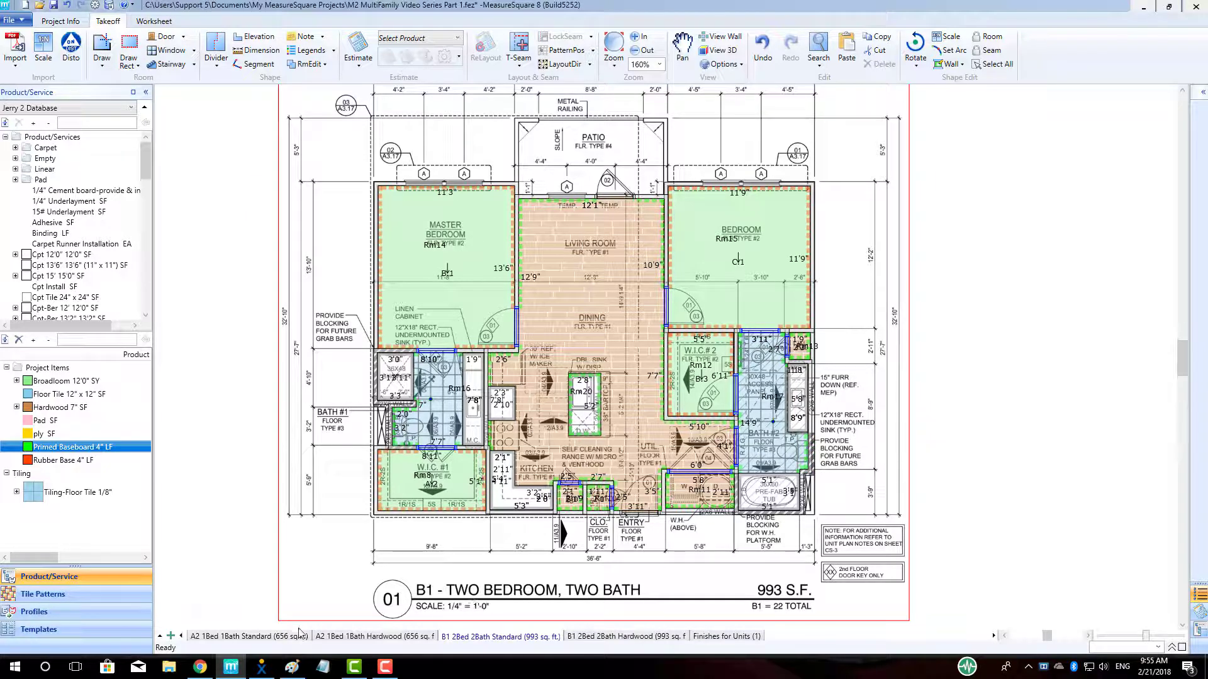
- Assign Primed Baseboard 4" to the kitchen island cutouts in the A2 1Bed 1Bath Hardwood and A2 1Bed 1Bath Standard units
{"action": "left_click", "coordinate": [371, 636]}
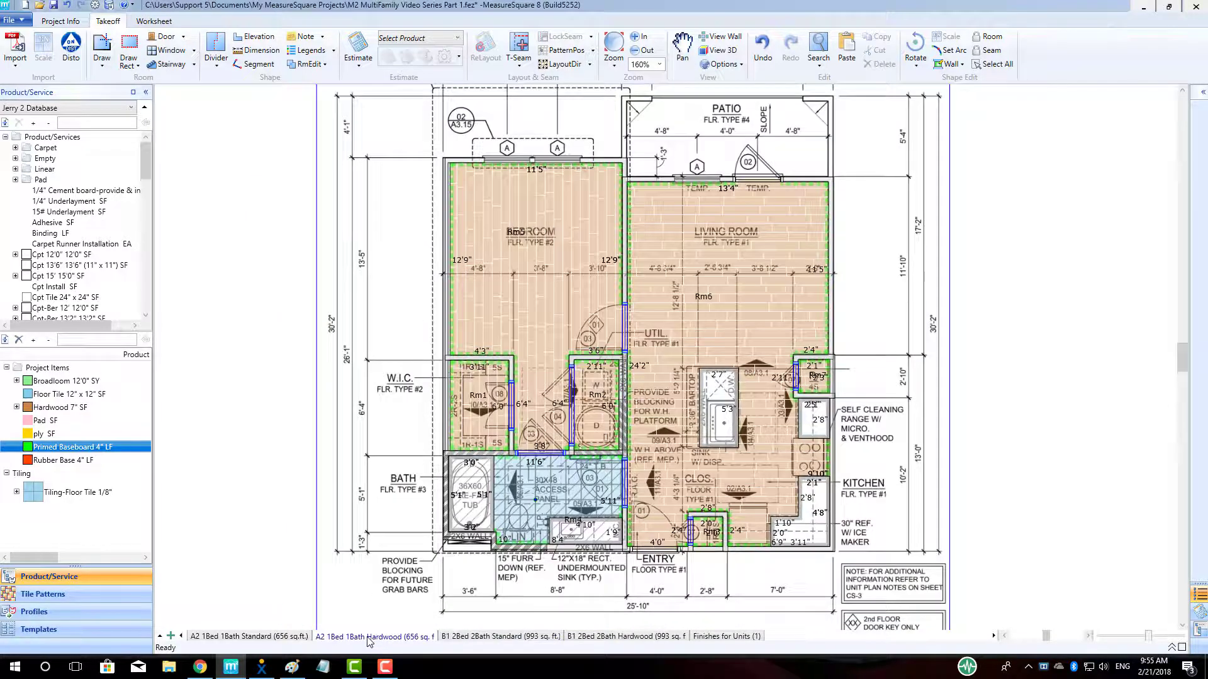
{"action": "left_click", "coordinate": [728, 407]}
{"action": "left_click", "coordinate": [247, 638]}
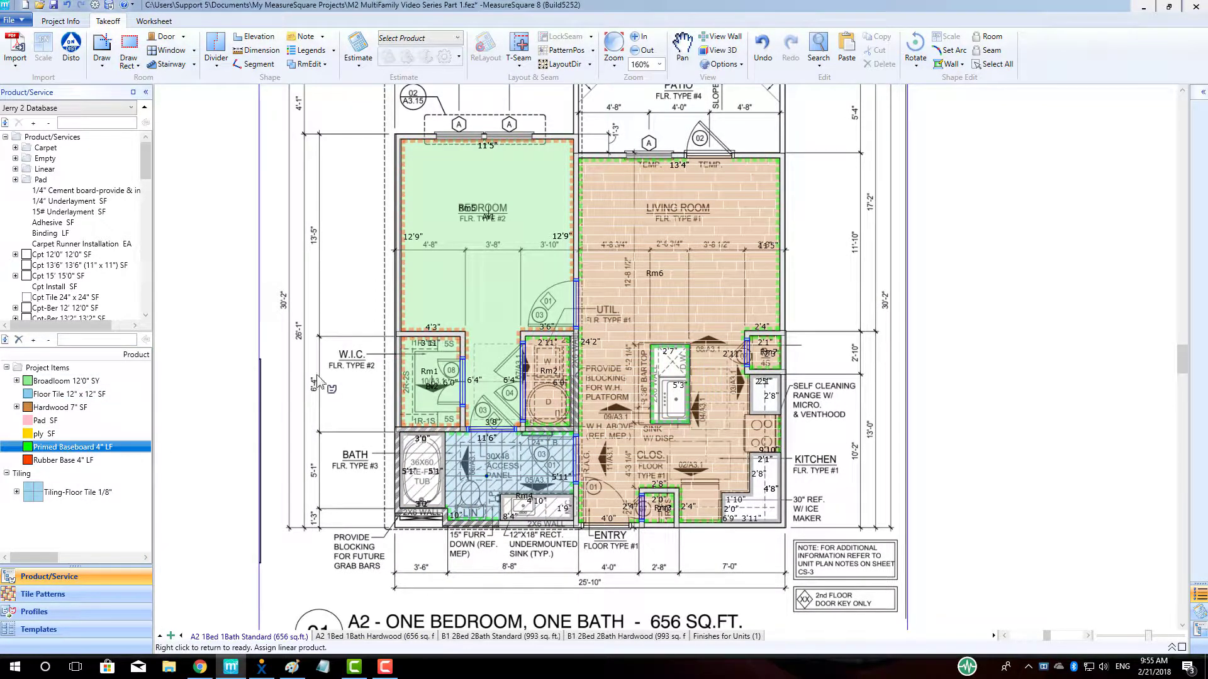
{"action": "left_click", "coordinate": [366, 637]}
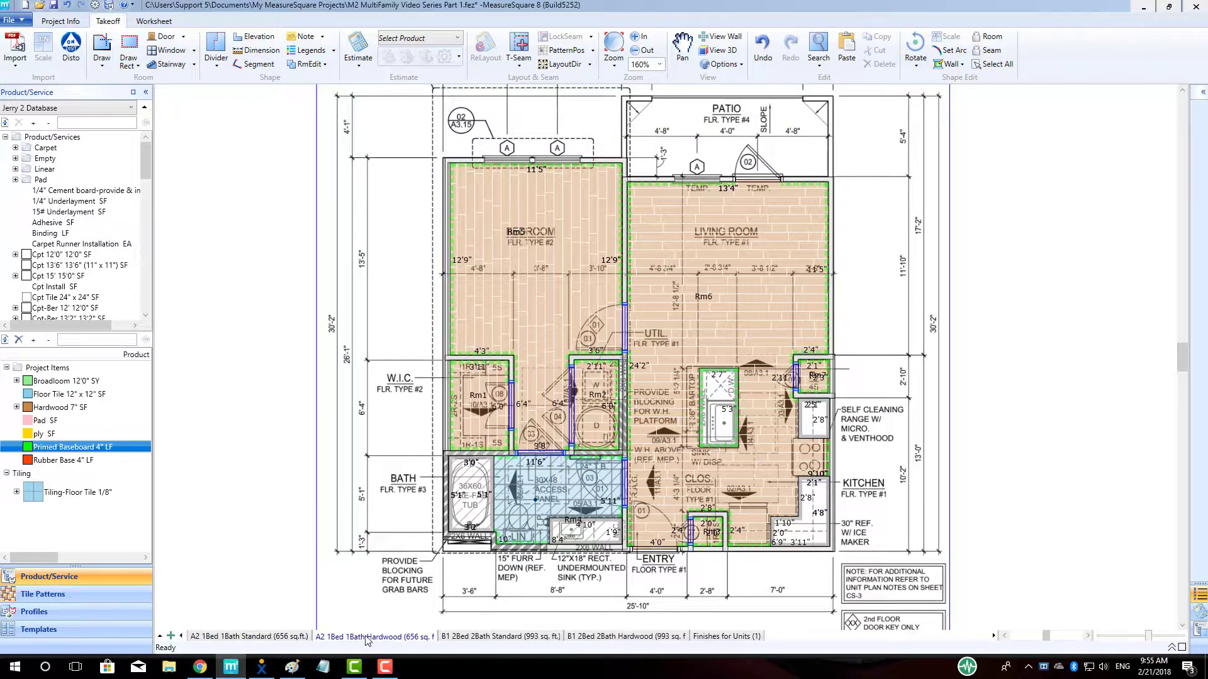
- Copy all rooms of the B1 2Bed 2Bath Standard unit and paste them onto the B1 2Bed 2Bath Hardwood plan
{"action": "left_click", "coordinate": [500, 636]}
{"action": "scroll", "coordinate": [426, 447], "scroll_direction": "down", "scroll_amount": 1}
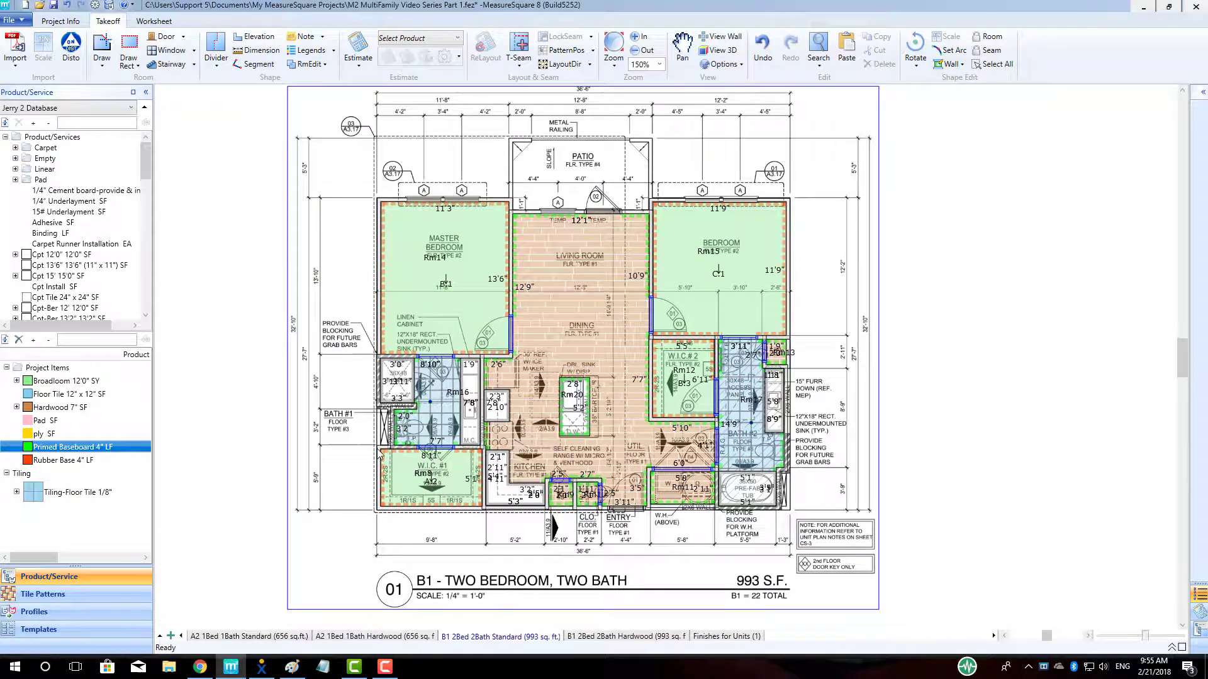
{"action": "left_click_drag", "start_coordinate": [345, 166], "coordinate": [805, 534]}
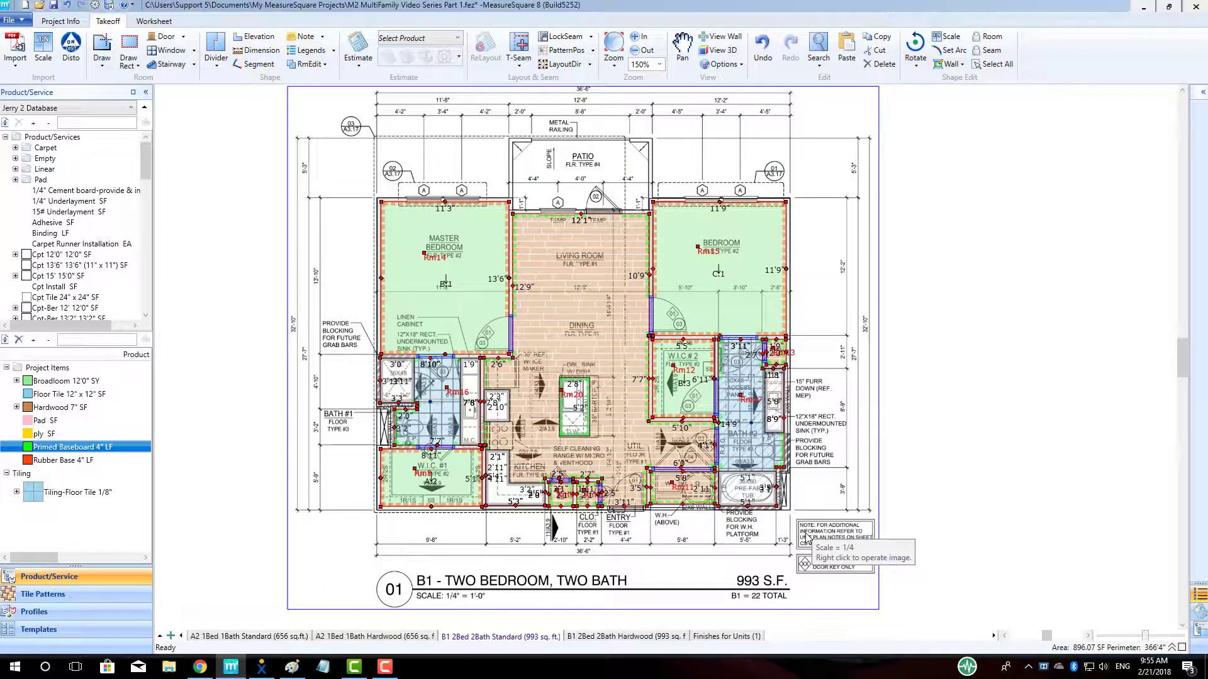
{"action": "left_click", "coordinate": [601, 636]}
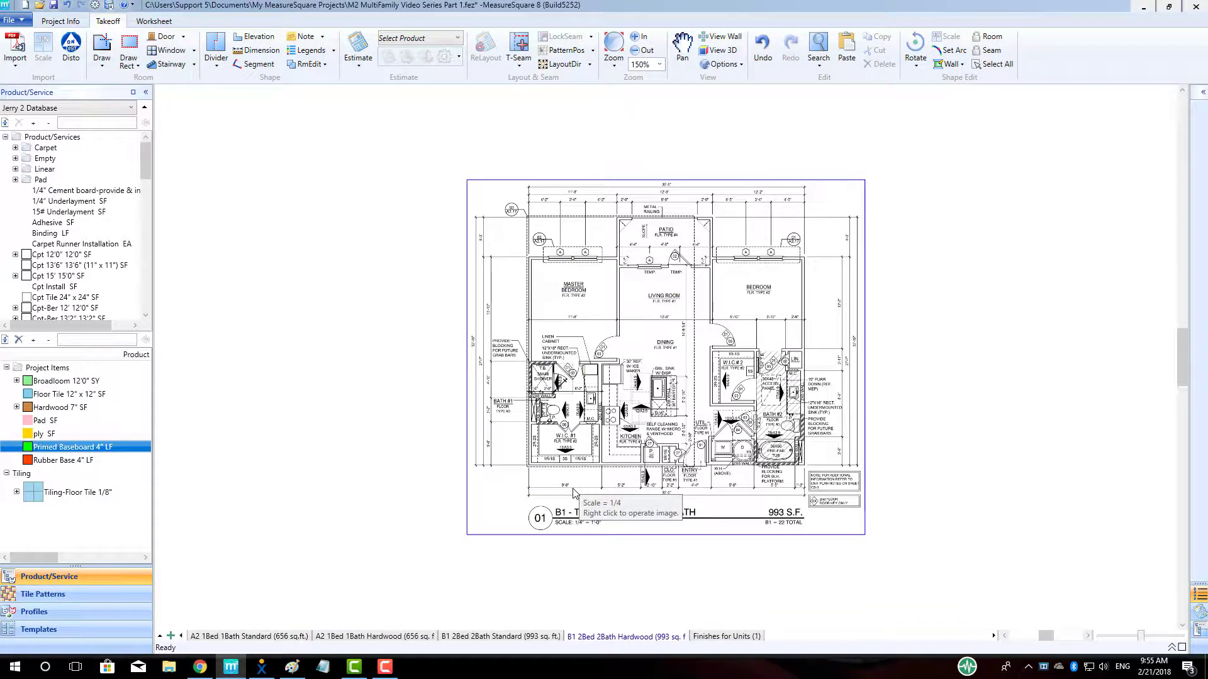
{"action": "key", "text": "ctrl+v"}
{"action": "scroll", "coordinate": [663, 368], "scroll_direction": "up", "scroll_amount": 3}
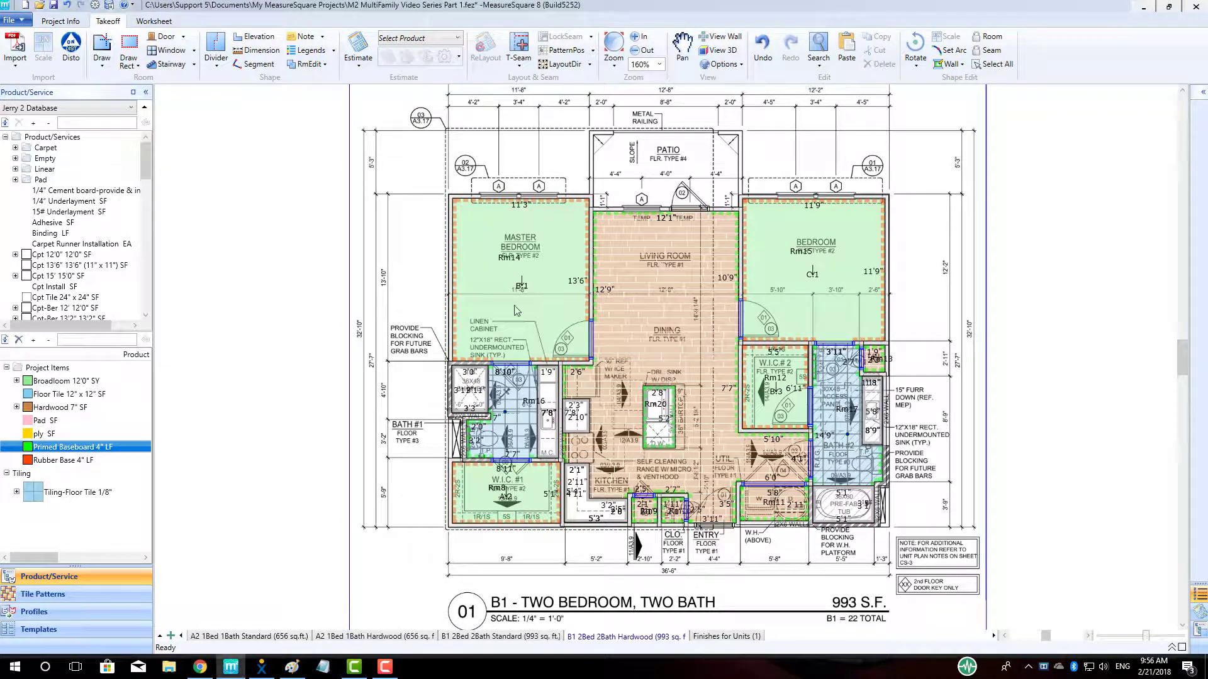
{"action": "right_click", "coordinate": [408, 305]}
{"action": "left_click", "coordinate": [339, 311]}
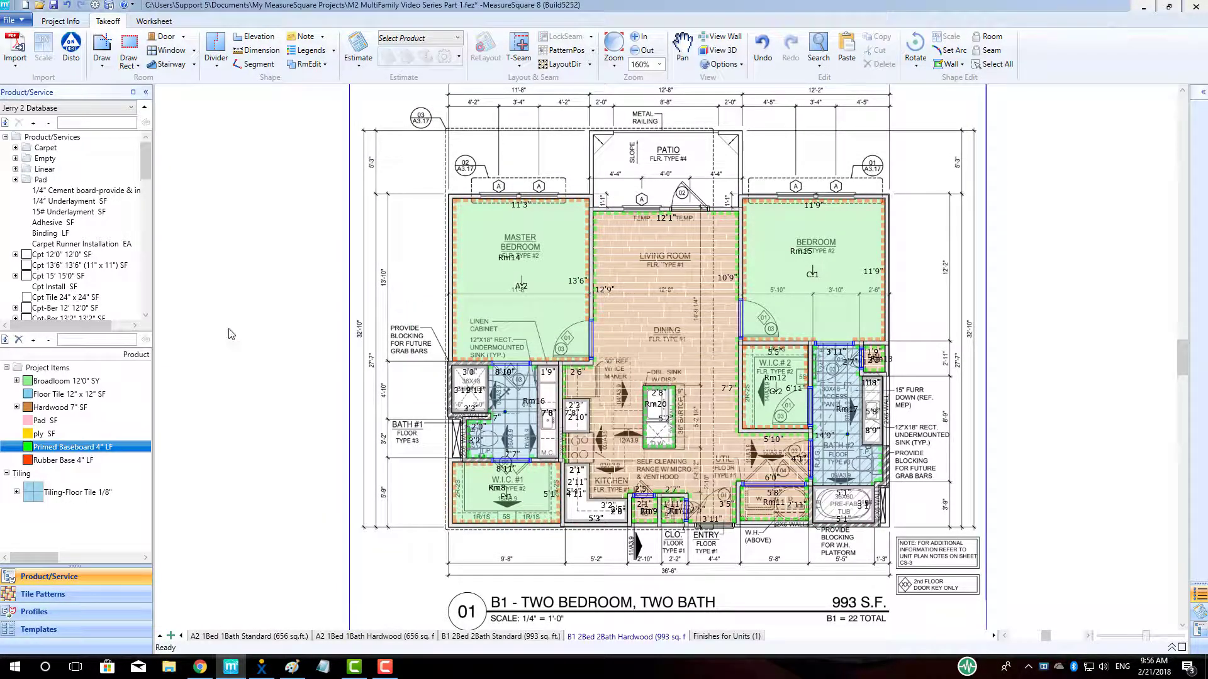
- Replace Broadloom 12'0" with Hardwood 7" on the current tab only, accepting the loss of the cut sheet
{"action": "right_click", "coordinate": [60, 384]}
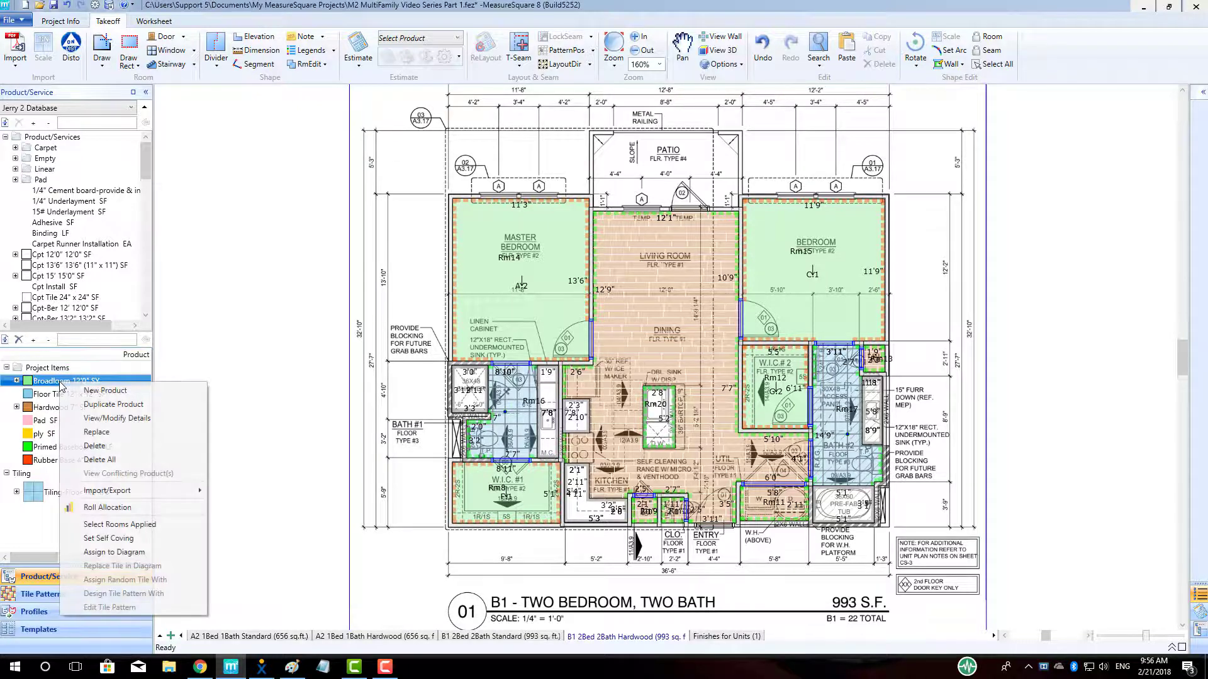
{"action": "left_click", "coordinate": [118, 434]}
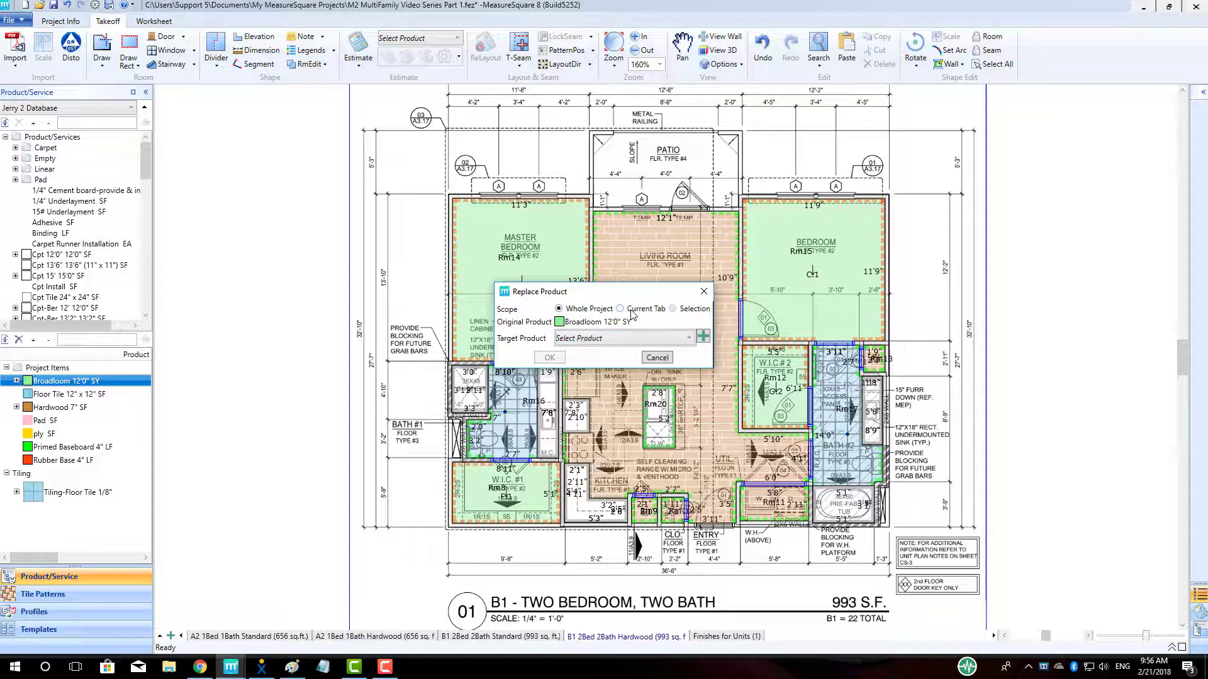
{"action": "left_click", "coordinate": [690, 340]}
{"action": "scroll", "coordinate": [636, 420], "scroll_direction": "down", "scroll_amount": 5}
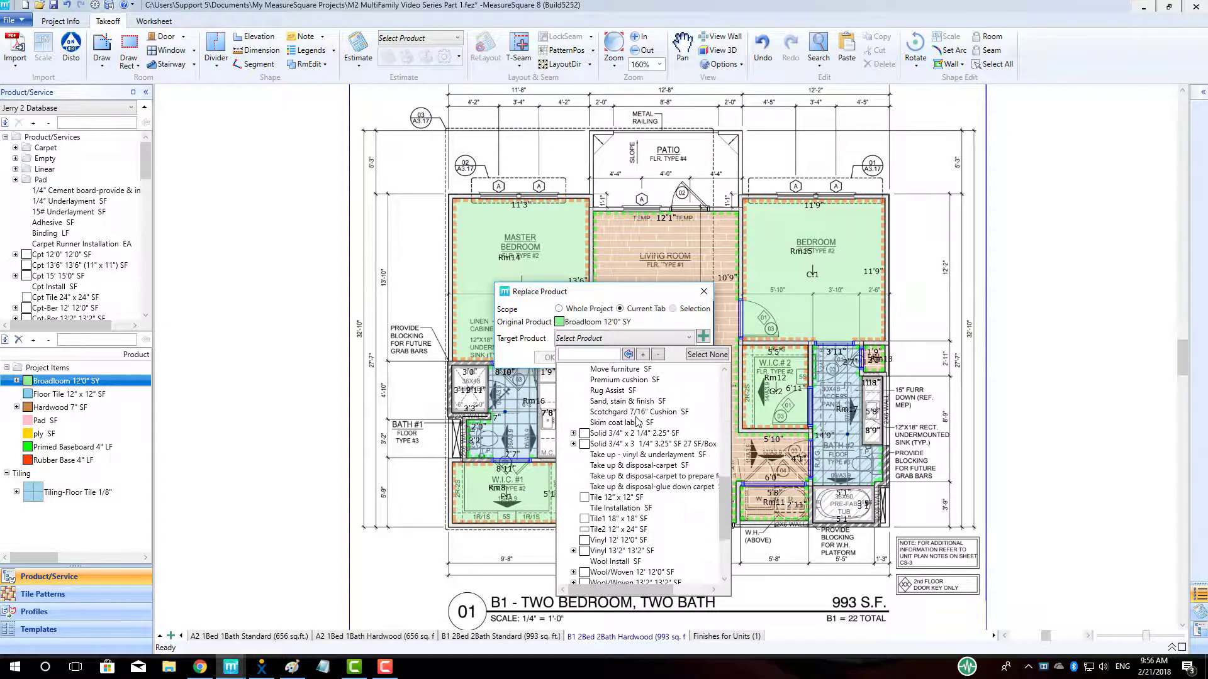
{"action": "scroll", "coordinate": [638, 420], "scroll_direction": "down", "scroll_amount": 5}
{"action": "left_click", "coordinate": [617, 519]}
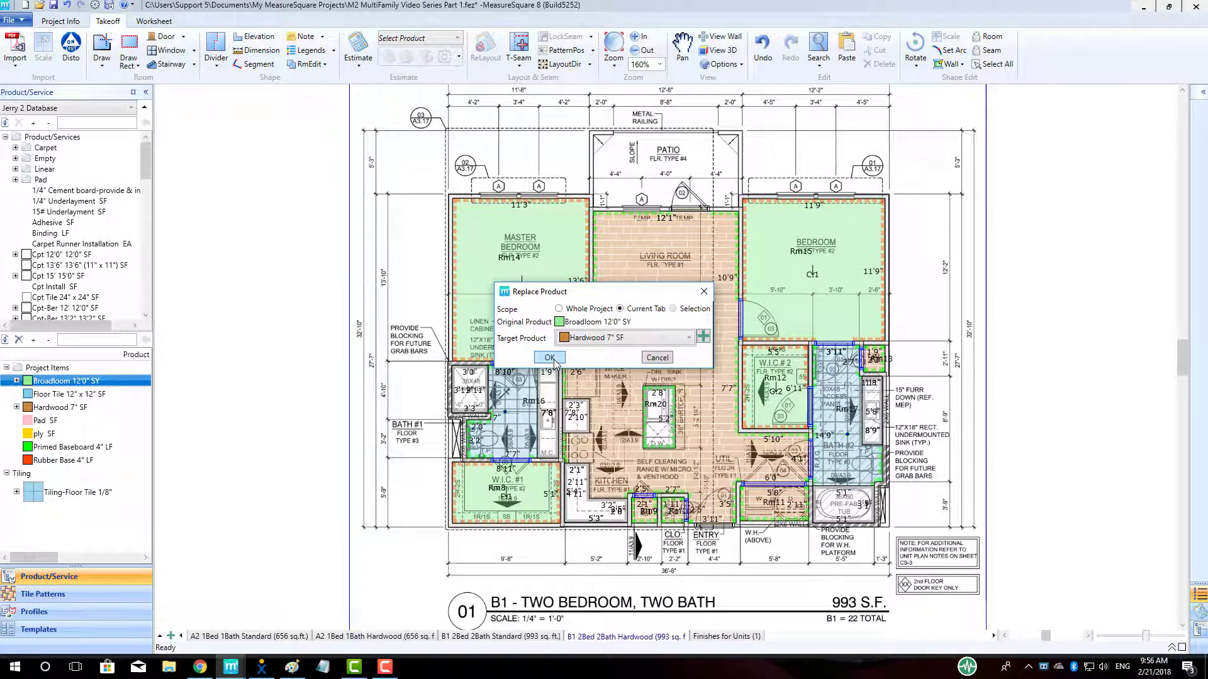
{"action": "left_click", "coordinate": [549, 358]}
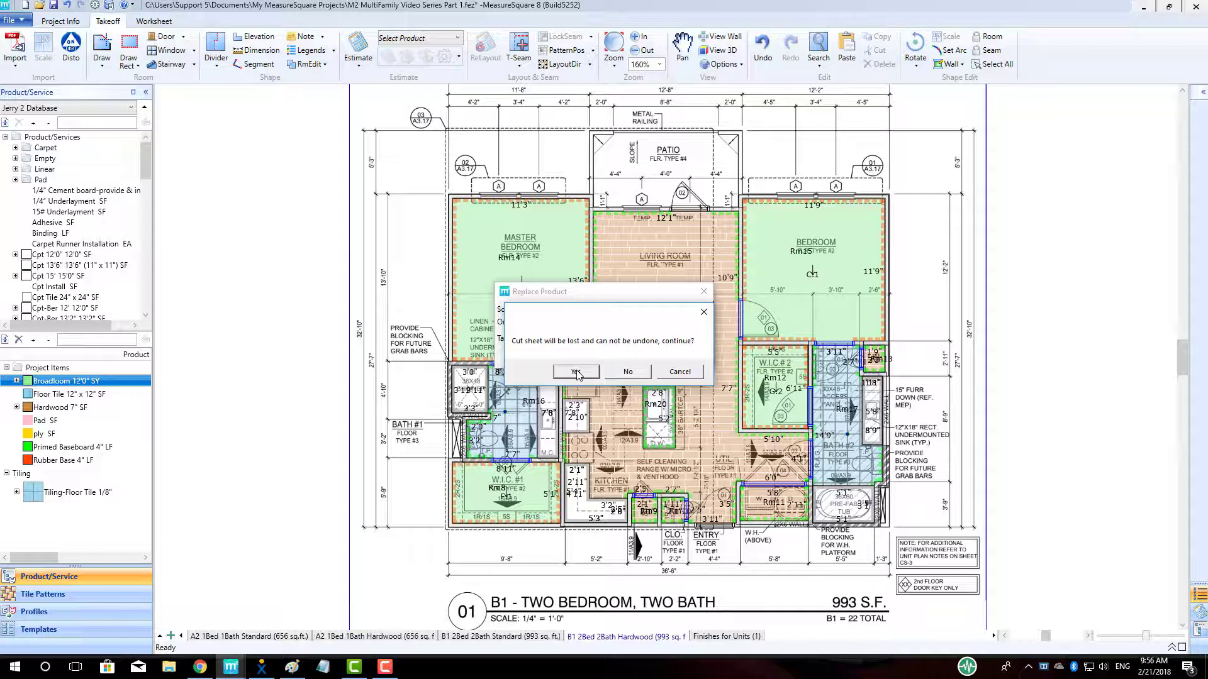
{"action": "left_click", "coordinate": [576, 373]}
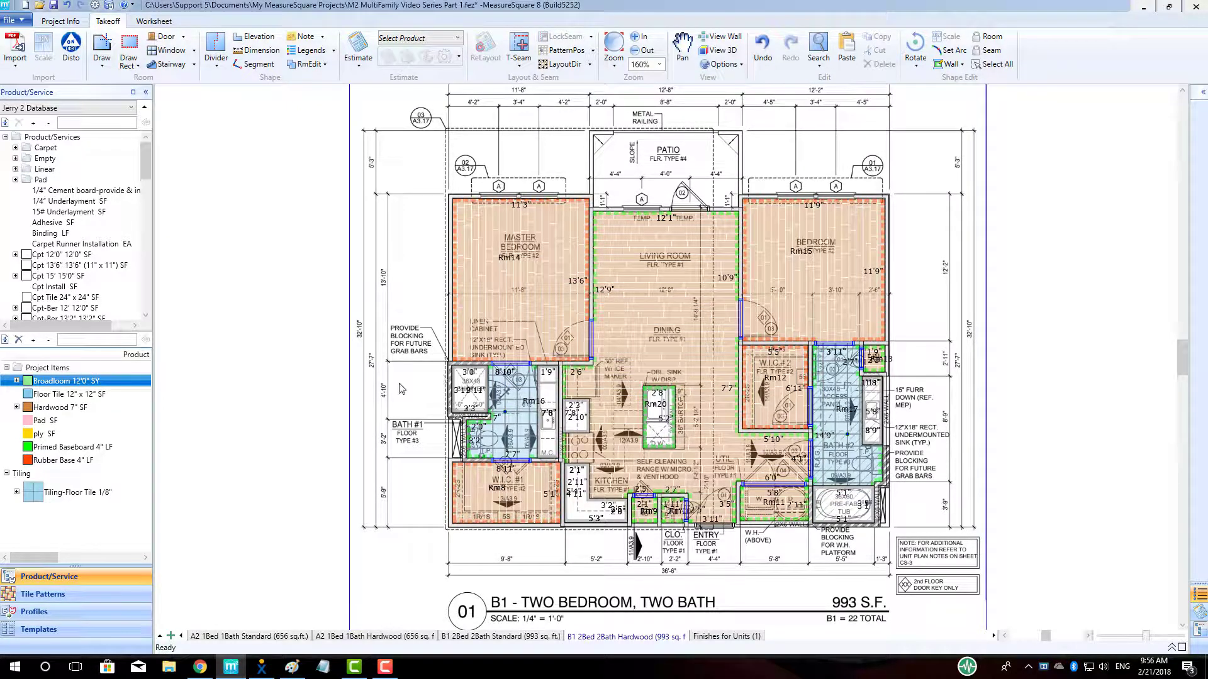
{"action": "right_click", "coordinate": [353, 390]}
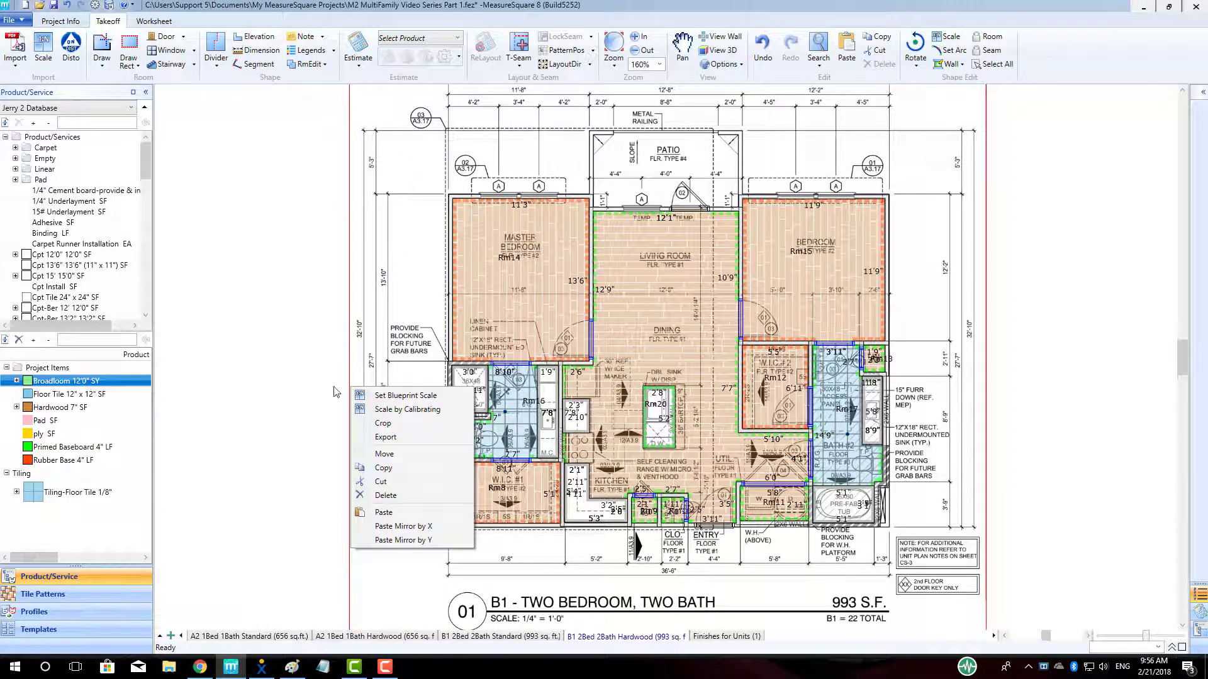
- Replace Rubber Base 4" with Primed Baseboard 4" on the current tab only
{"action": "left_click", "coordinate": [57, 461]}
{"action": "right_click", "coordinate": [58, 460]}
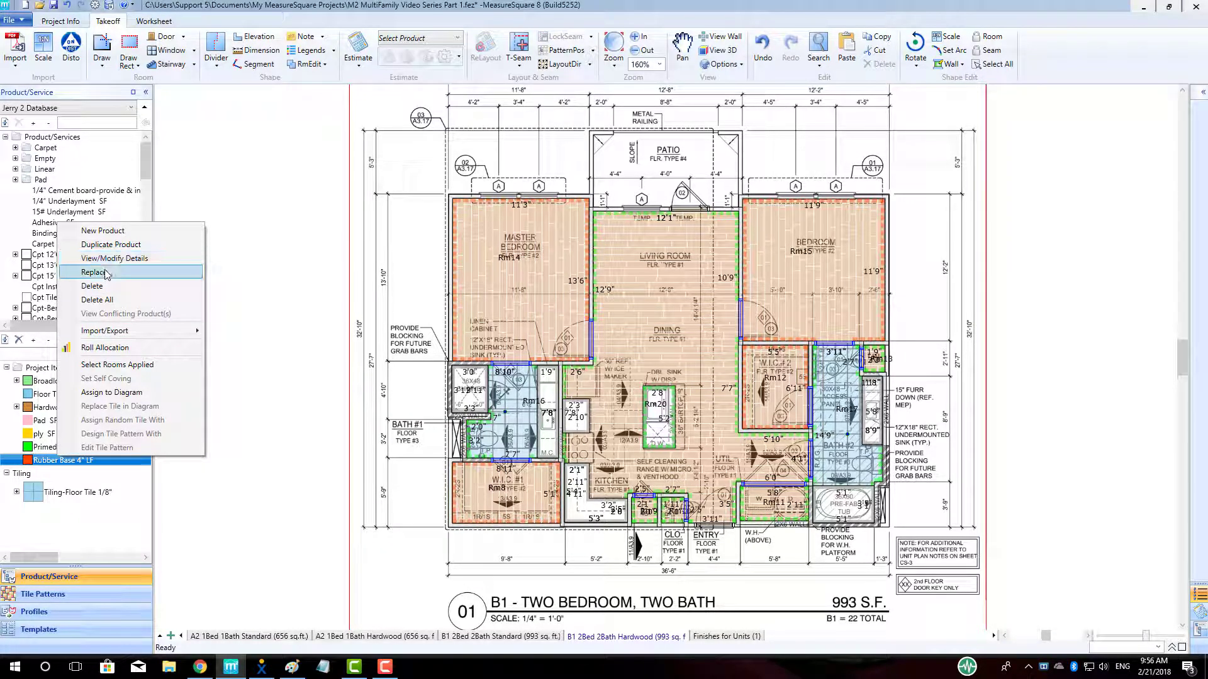
{"action": "left_click", "coordinate": [101, 272]}
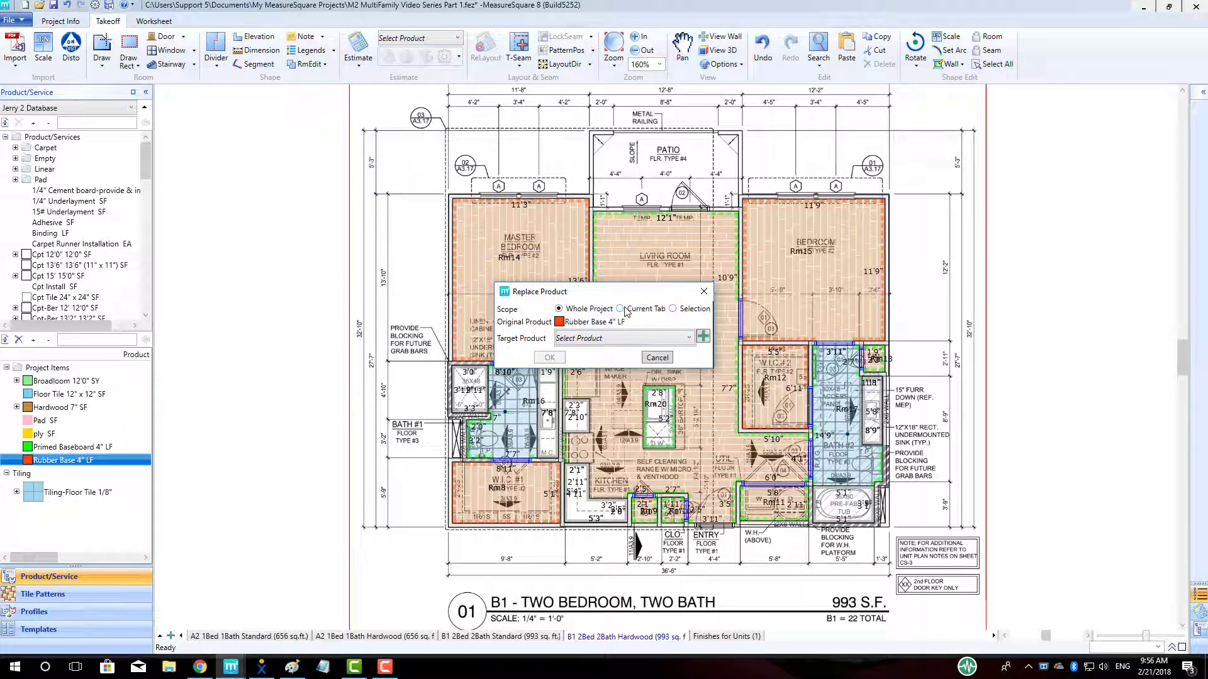
{"action": "left_click", "coordinate": [682, 340]}
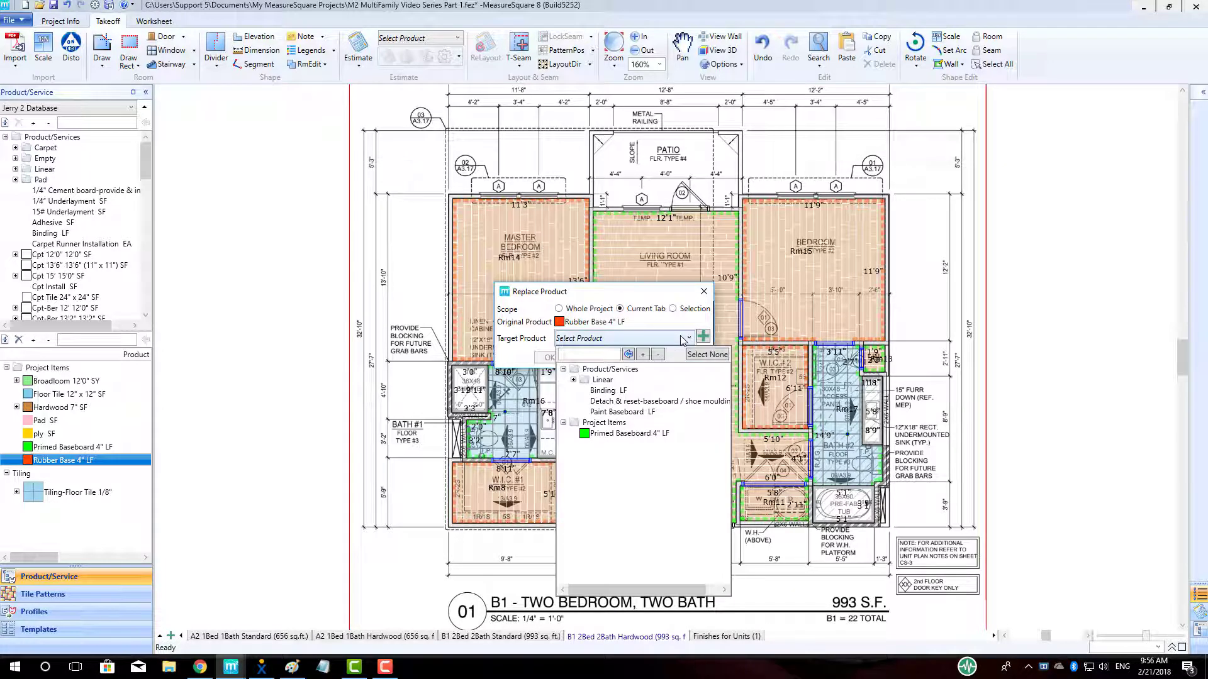
{"action": "left_click", "coordinate": [630, 437]}
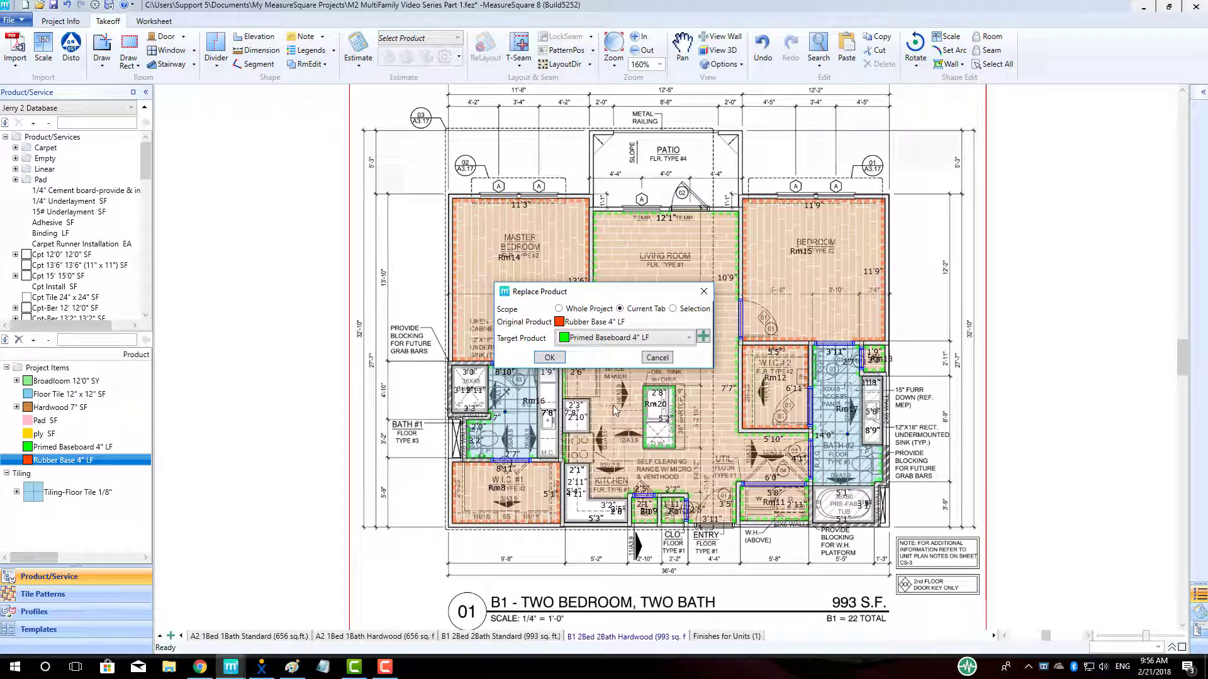
{"action": "left_click", "coordinate": [558, 360]}
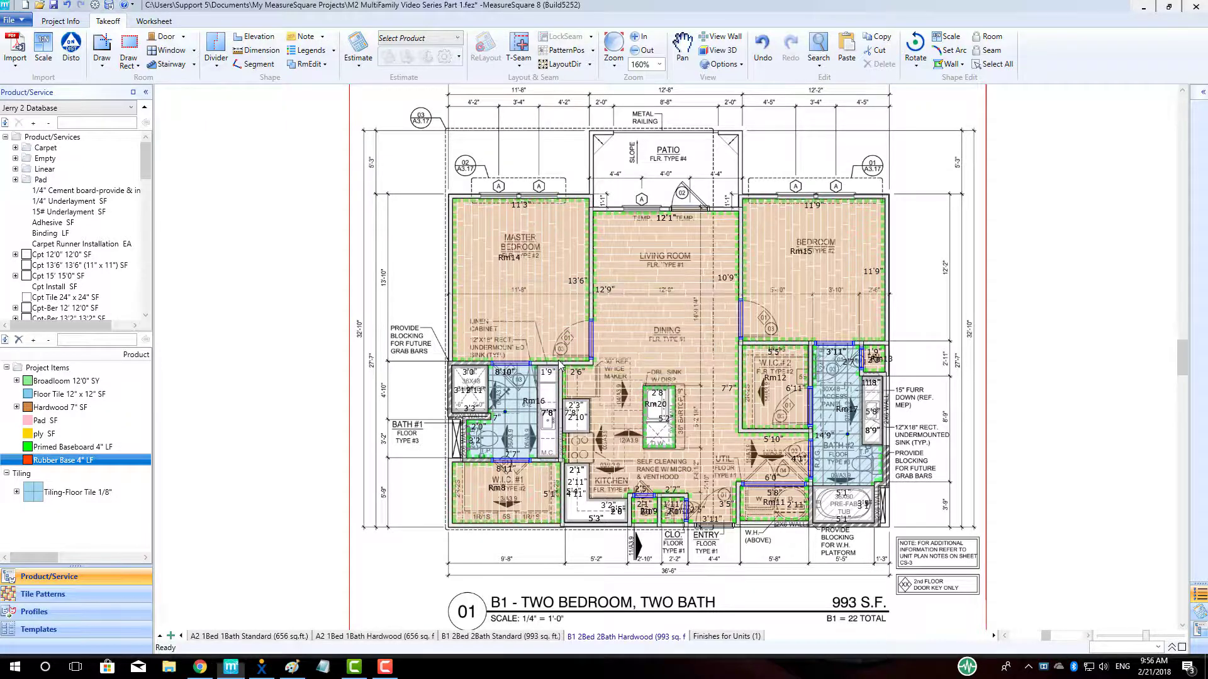
{"action": "right_click", "coordinate": [377, 346]}
{"action": "left_click", "coordinate": [326, 409]}
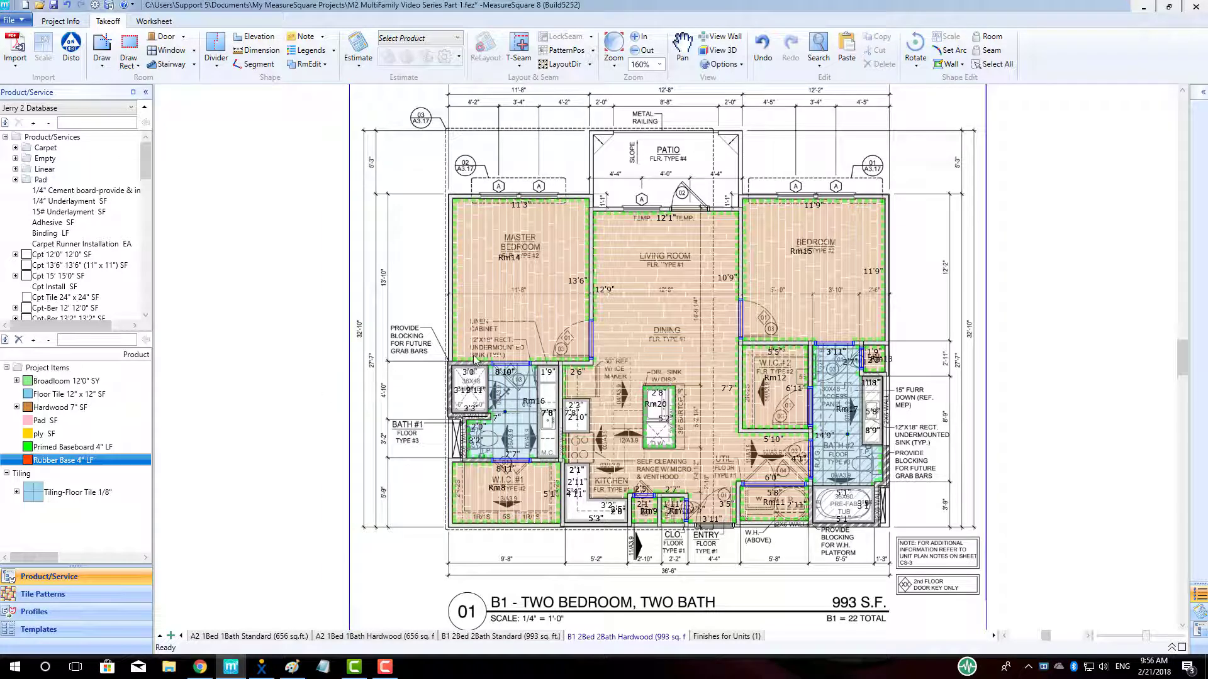